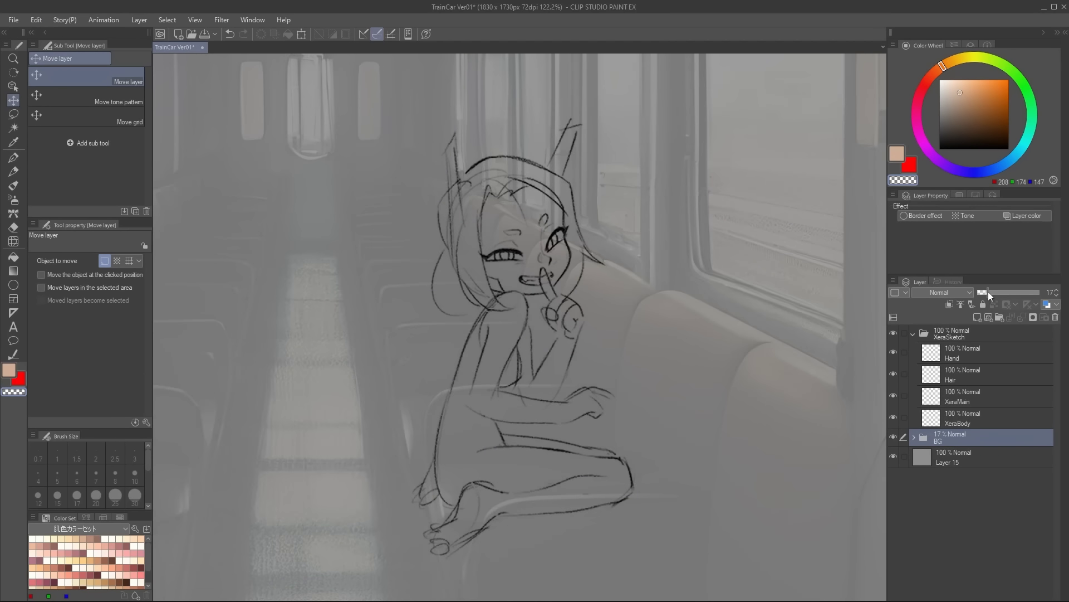
Raise the BG folder's opacity from 21 to 30% to strengthen the train background
drag(988, 292, 990, 292)
scroll(771, 407, down, 4)
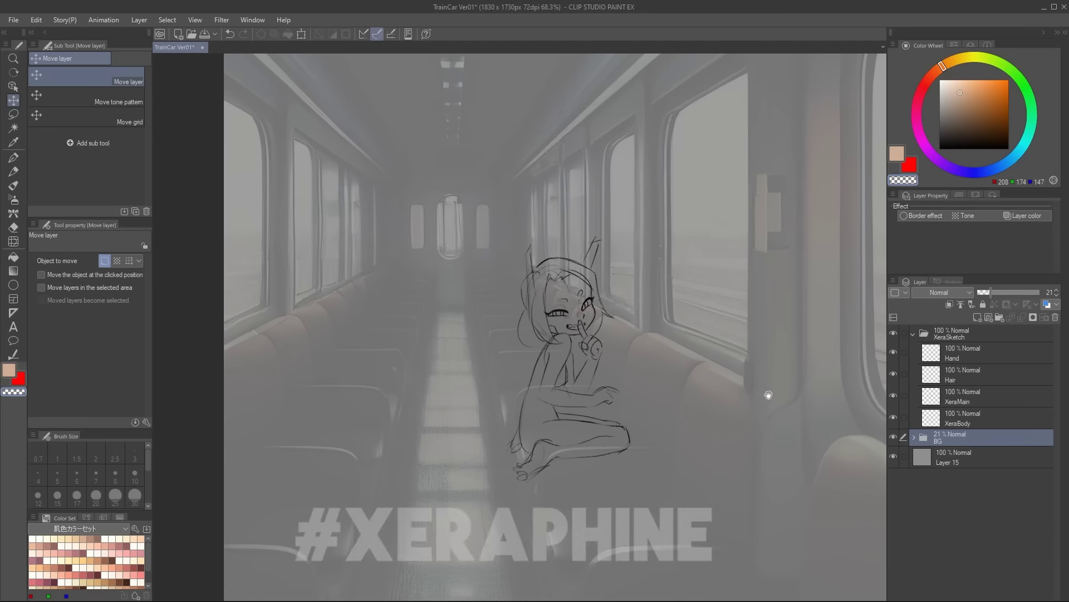
scroll(763, 399, down, 1)
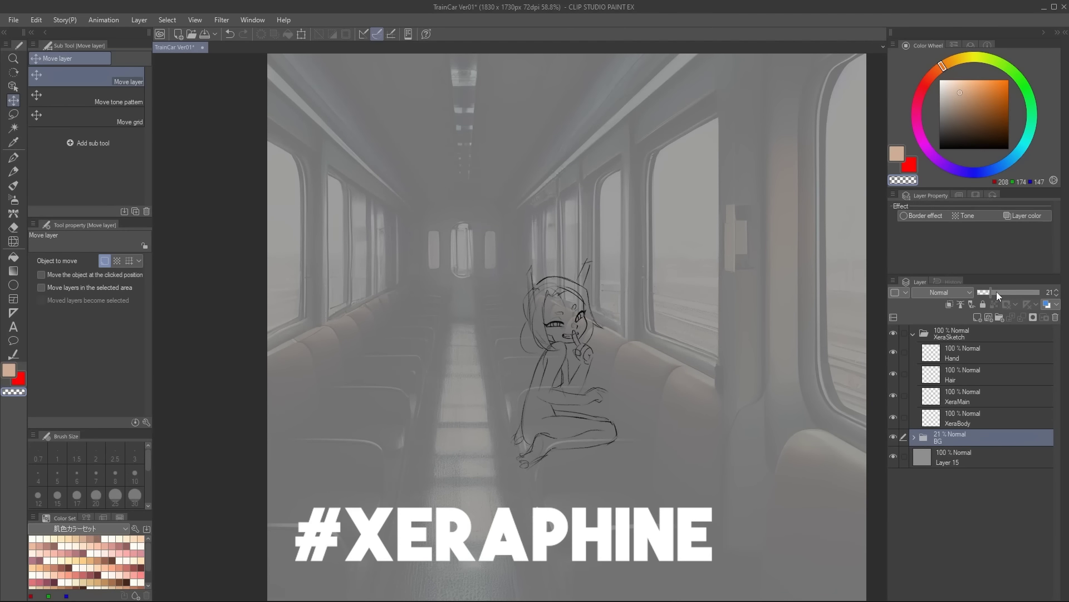
click(997, 292)
scroll(641, 362, up, 4)
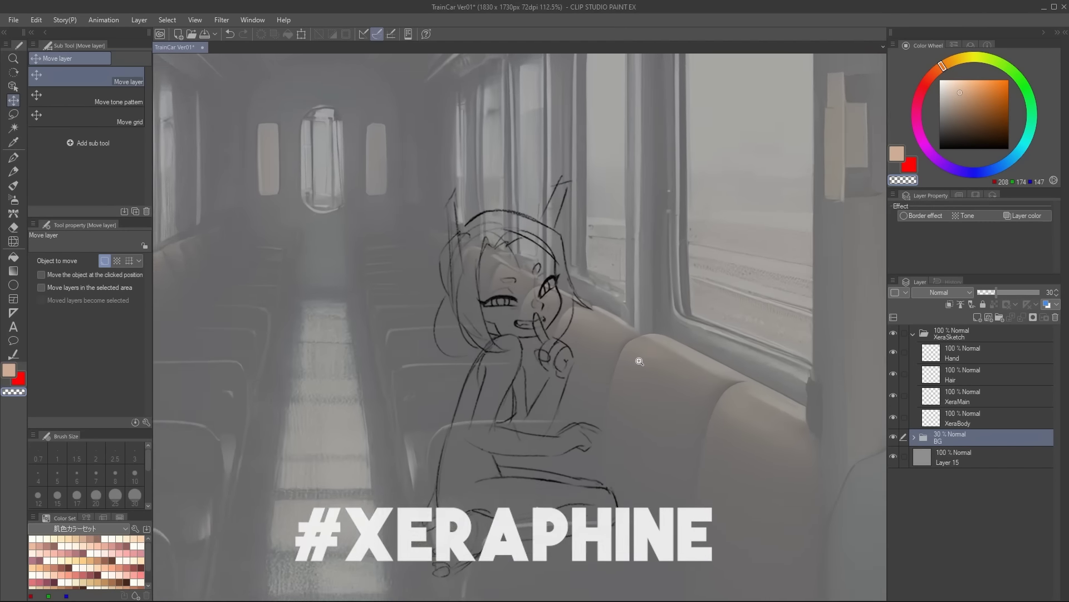
scroll(640, 362, up, 2)
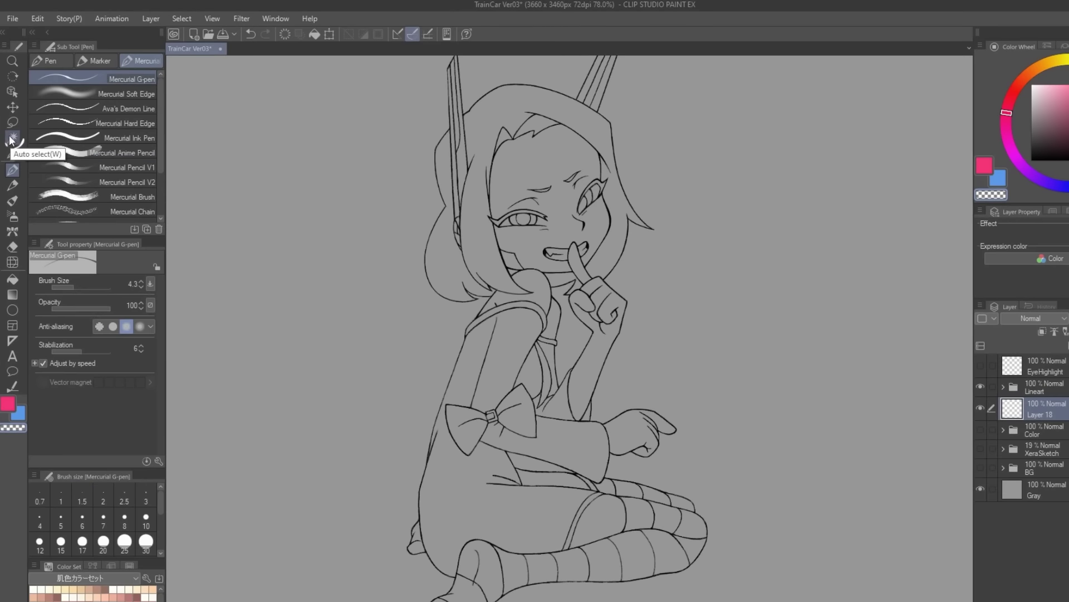
Auto-select around the character across all layers, add the neck gap, and fill the figure pink
click(11, 138)
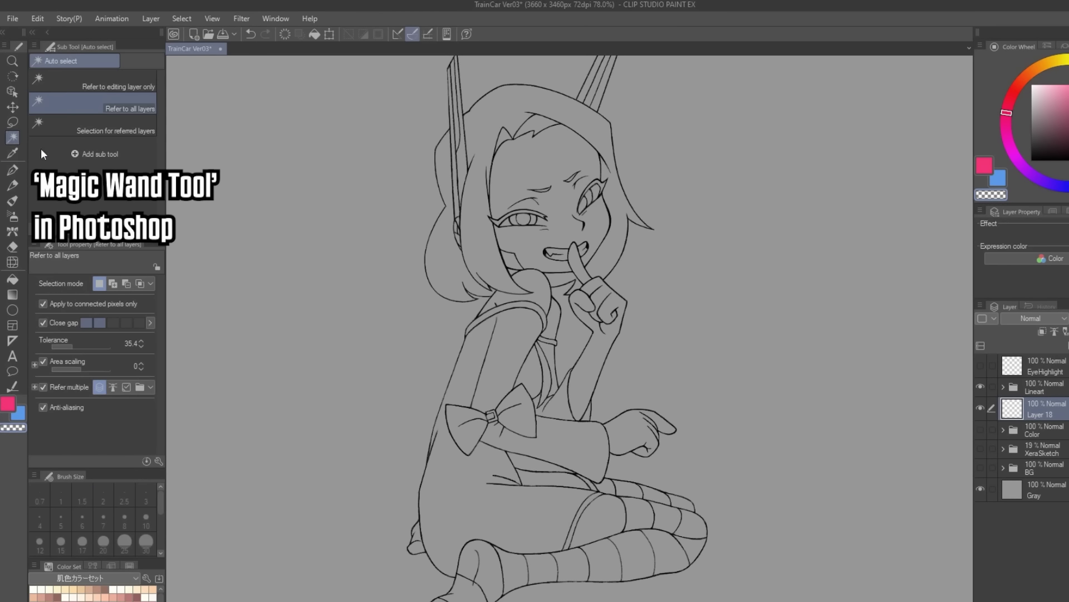
click(781, 399)
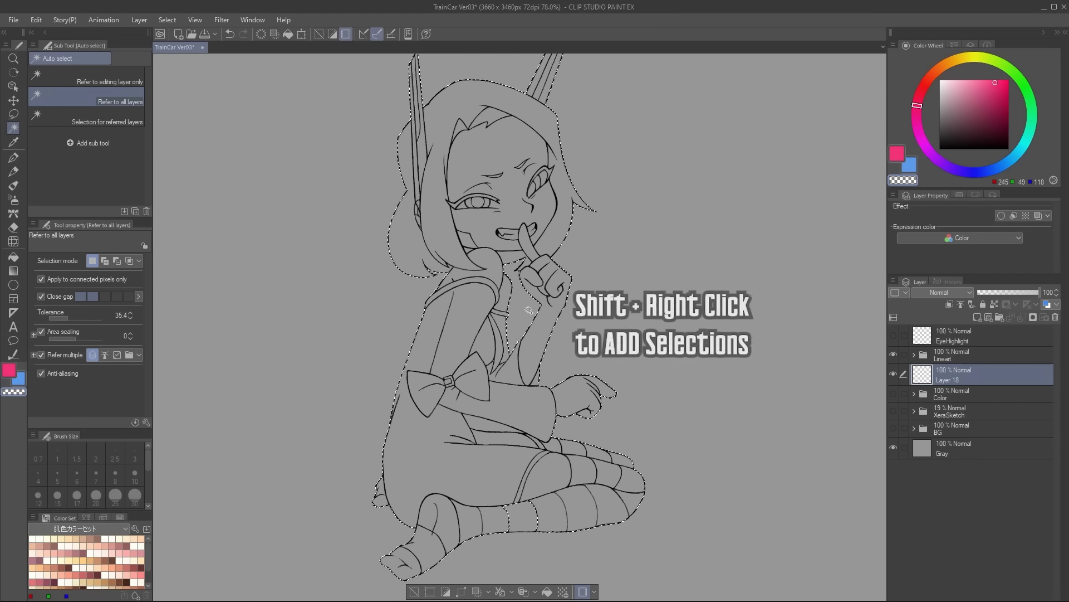
shift+click(528, 310)
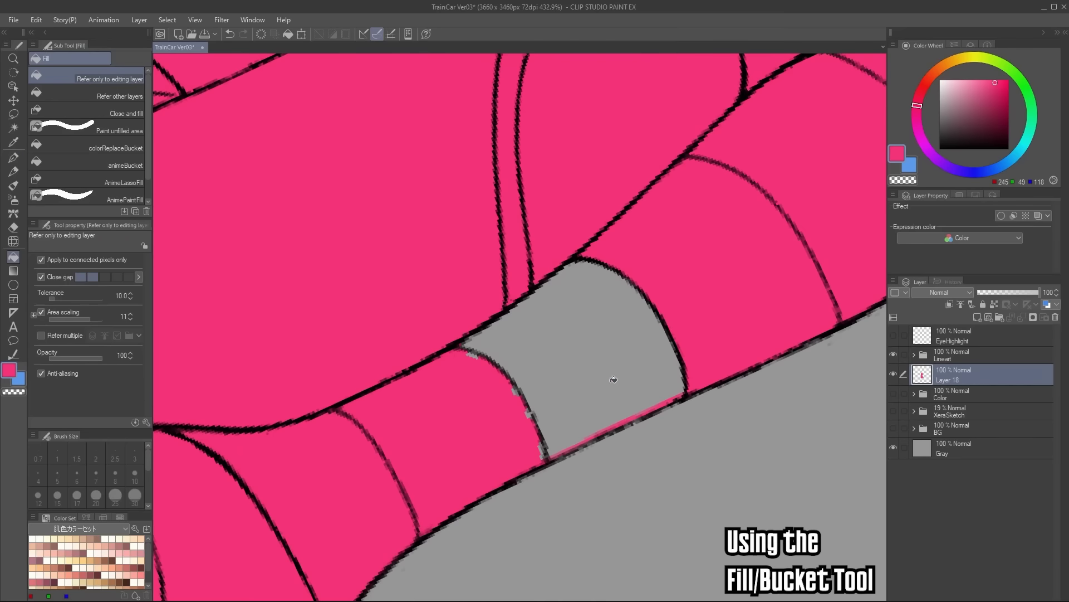
click(616, 377)
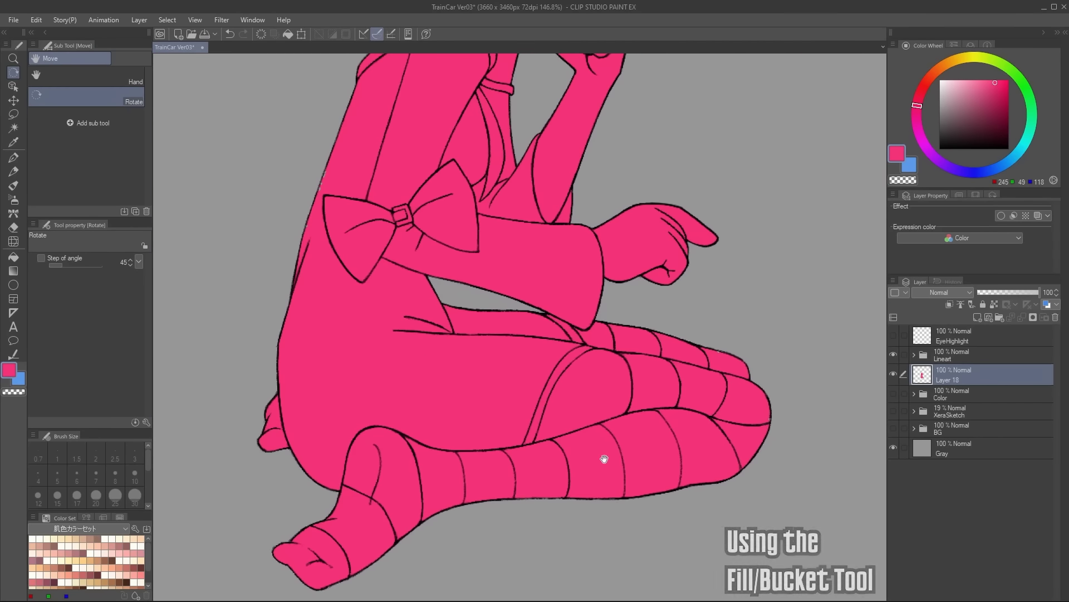
Fill the stocking stripes white on the bright clothes layer, then load the hair layer as a selection
click(893, 354)
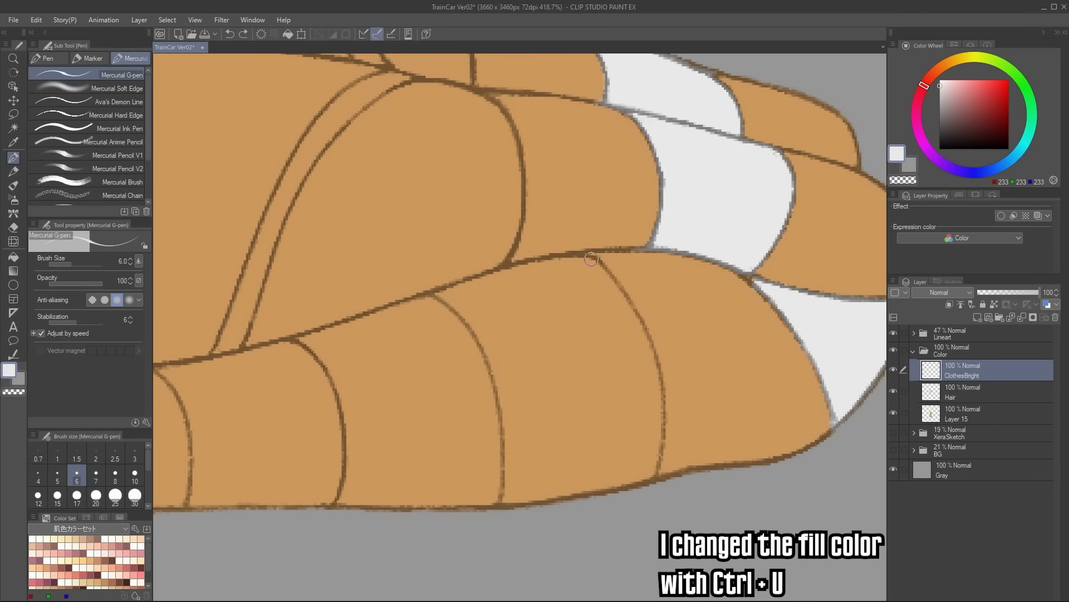
click(666, 461)
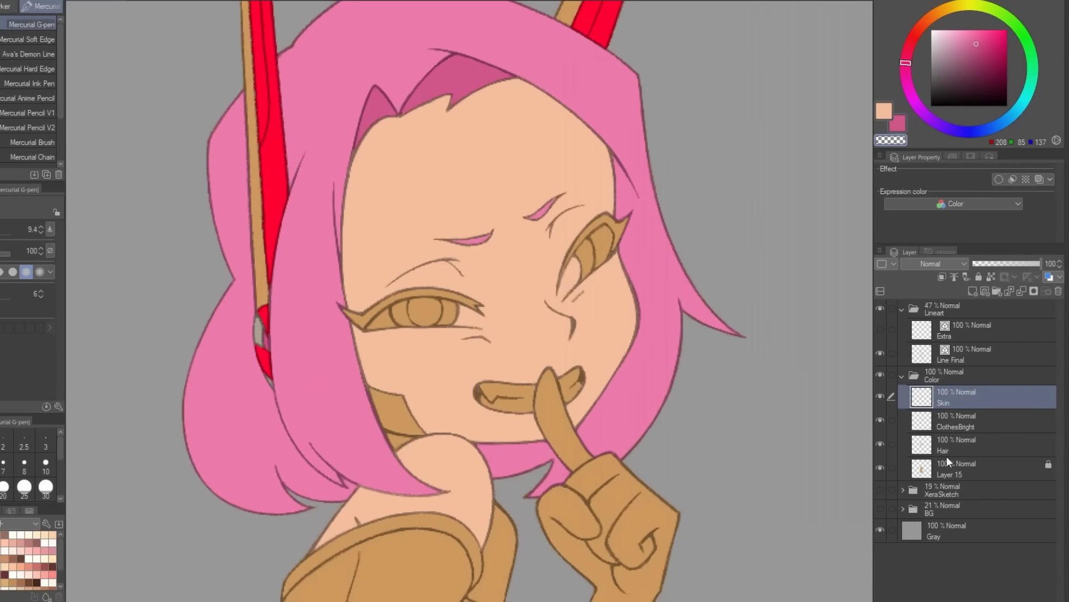
ctrl+click(947, 456)
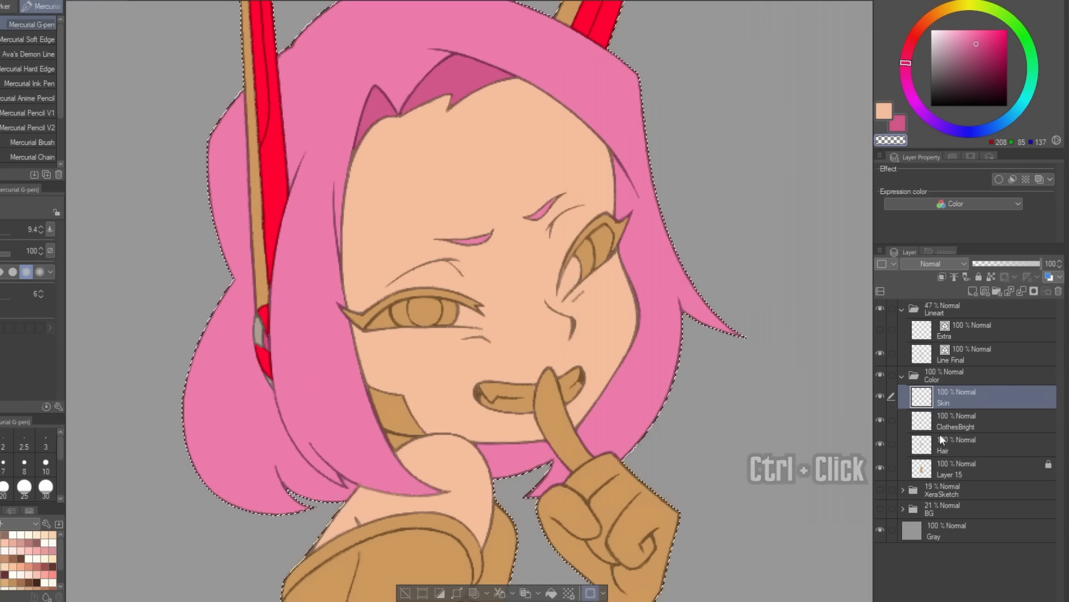
key(ctrl+shift+h)
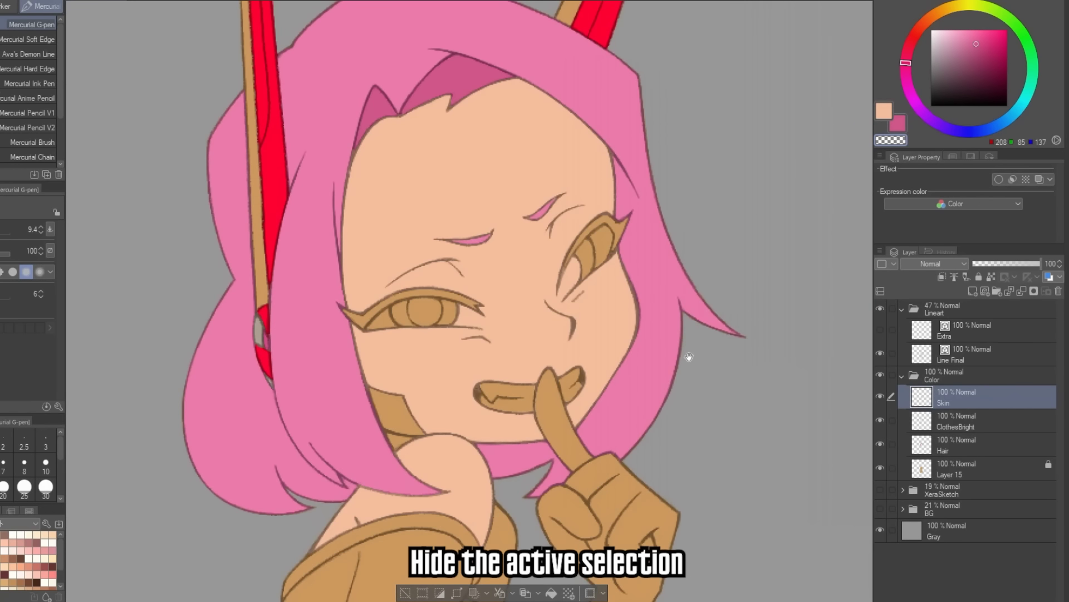
drag(688, 354, 683, 303)
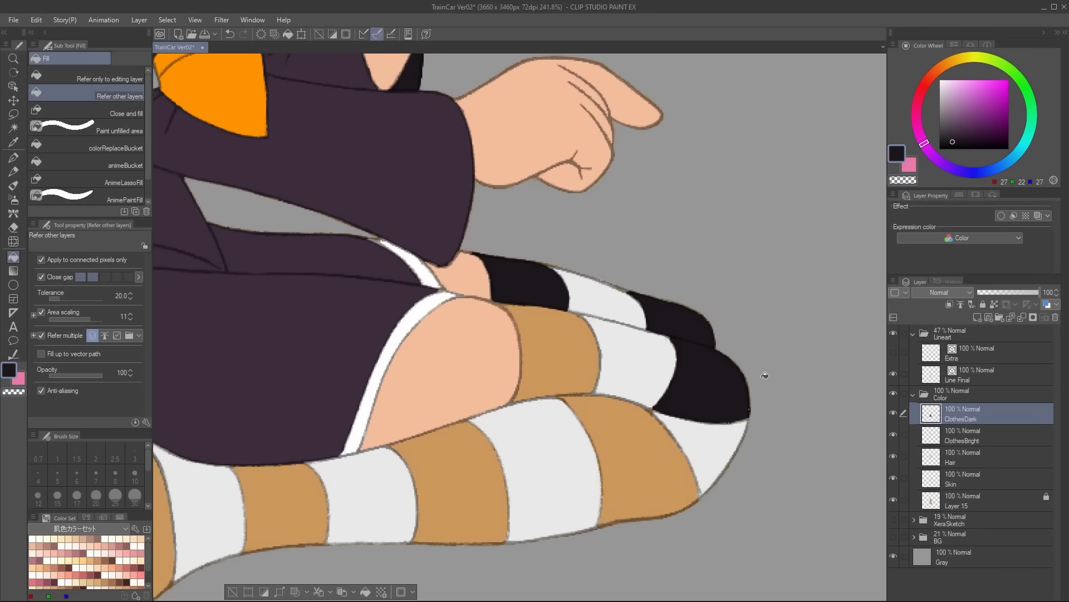
Draw a red shadow line along the face edge with the hard-edged pen, keeping the canvas upright
scroll(758, 393, up, 3)
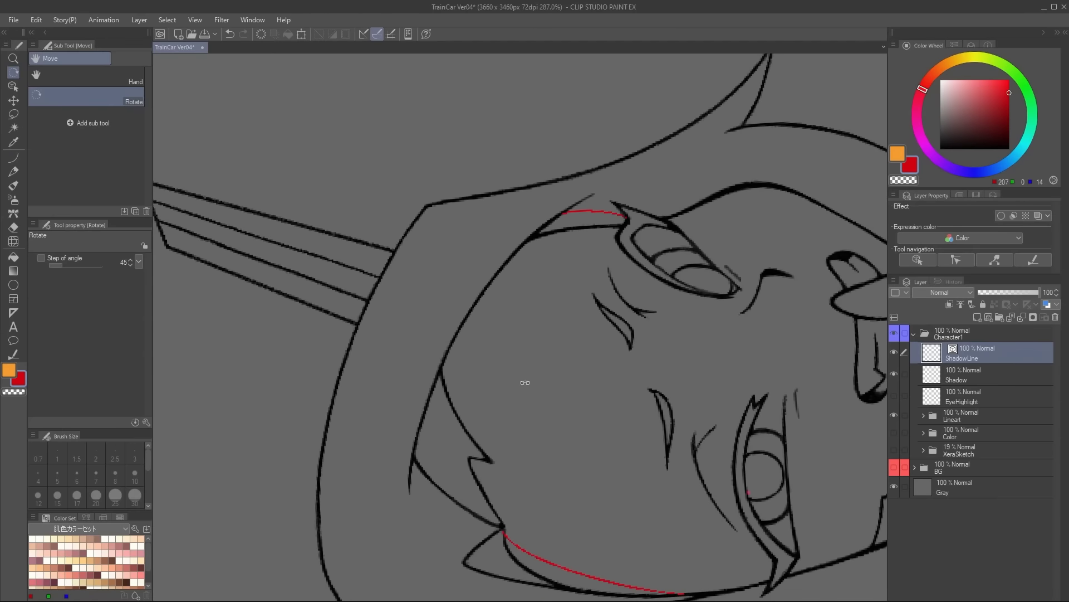
drag(544, 219, 477, 466)
scroll(520, 219, up, 3)
scroll(586, 252, down, 10)
drag(641, 245, 480, 334)
scroll(699, 324, up, 5)
key(p)
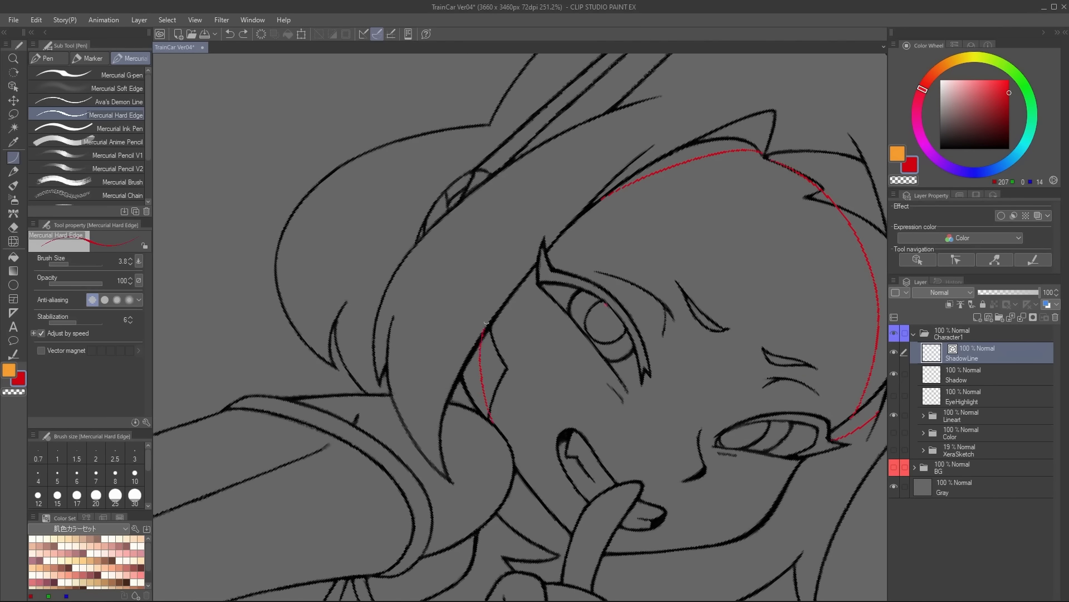
drag(606, 303, 678, 269)
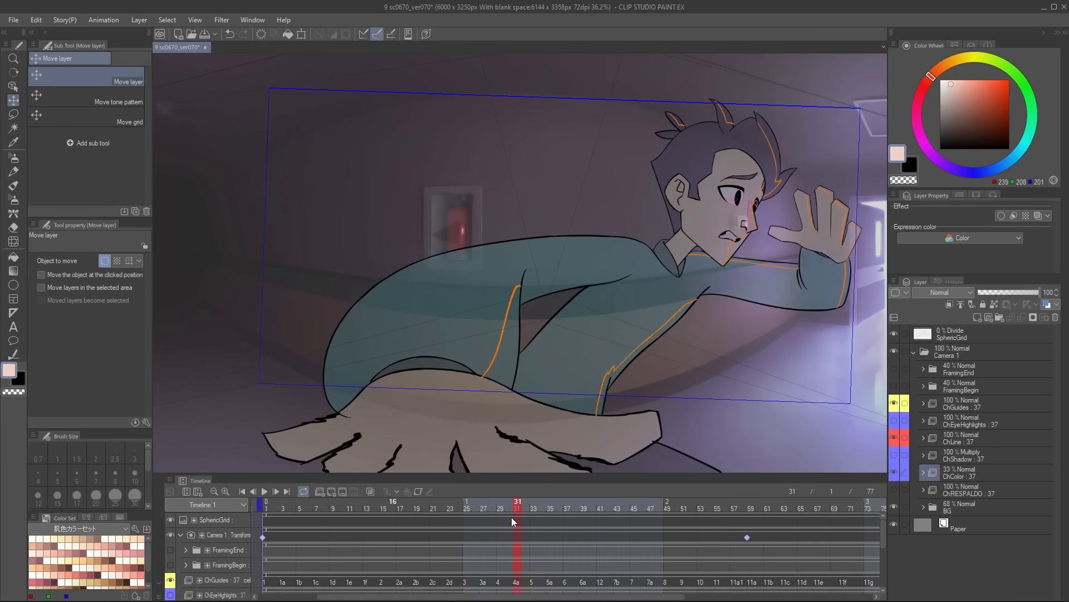
mouse_move(507, 517)
mouse_down()
mouse_move(376, 519)
mouse_move(447, 533)
mouse_move(621, 509)
mouse_up()
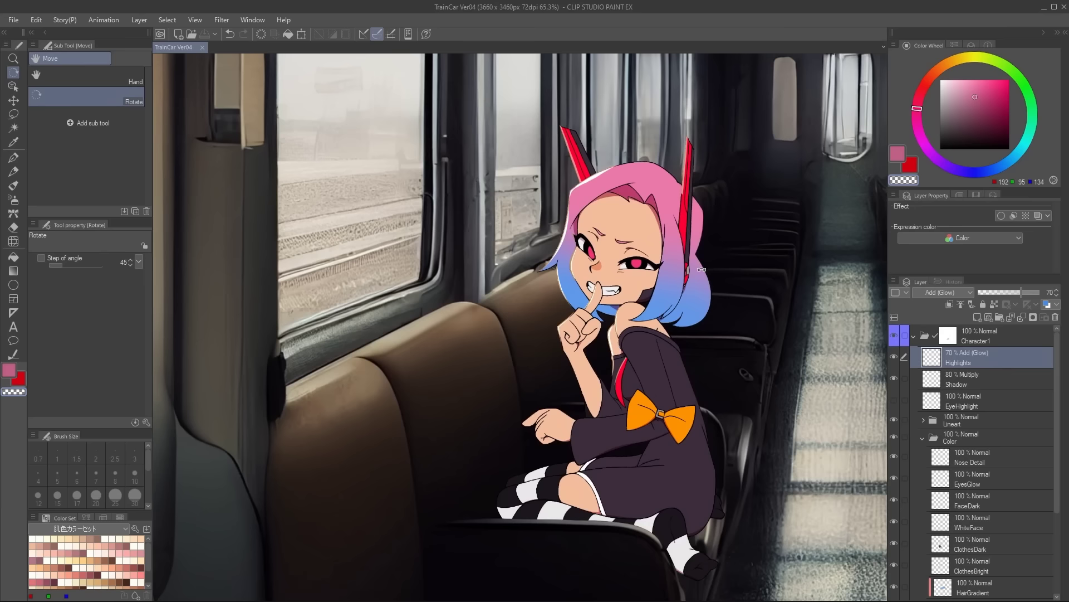
Merge the Color Copy folder into one layer and tint it orange with Layer color
key(h)
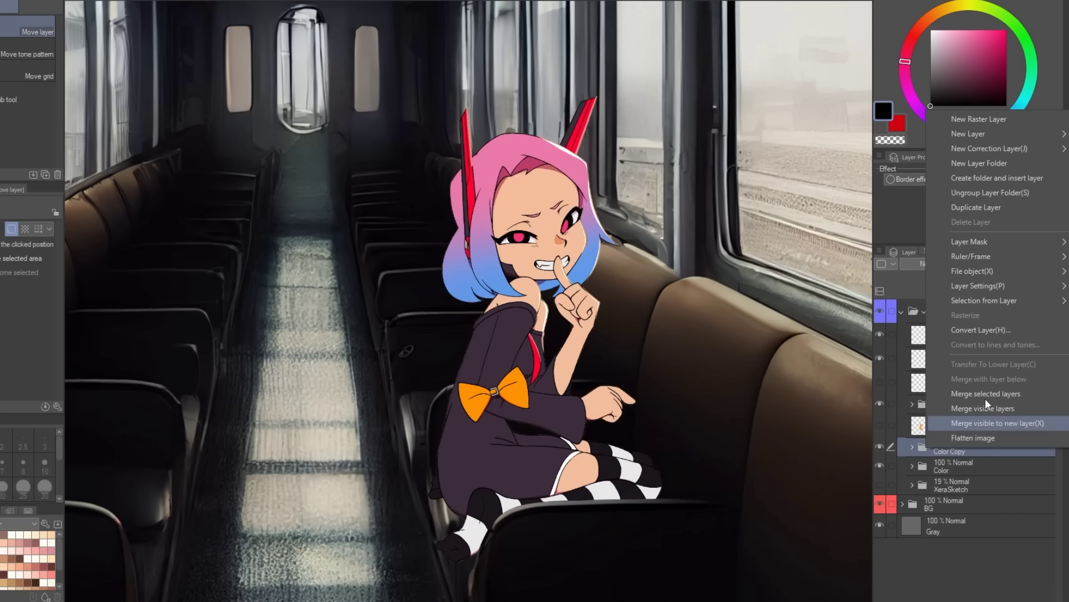
click(998, 392)
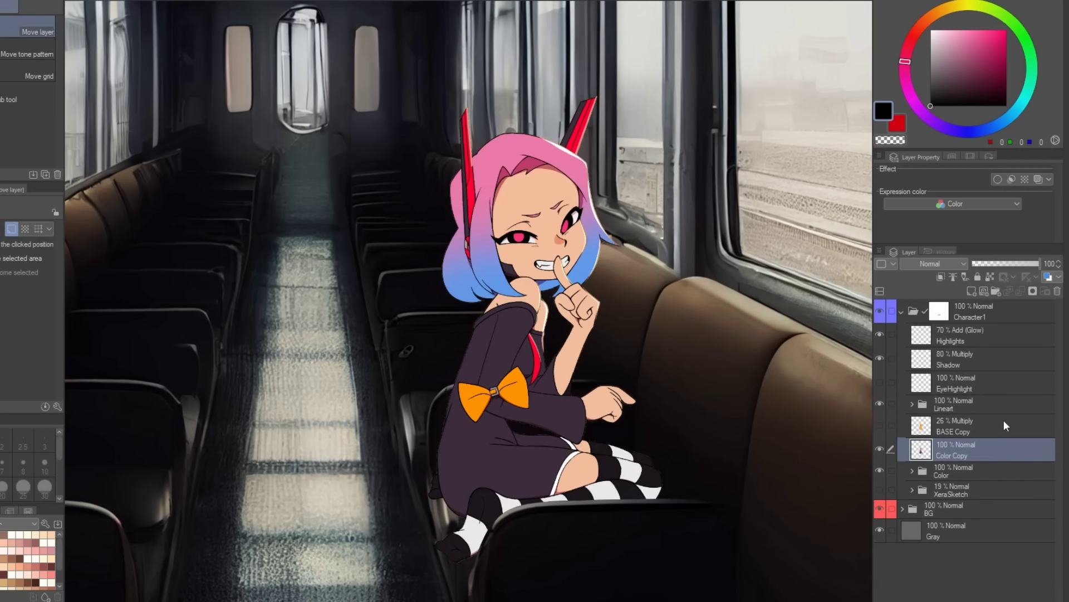
click(1048, 278)
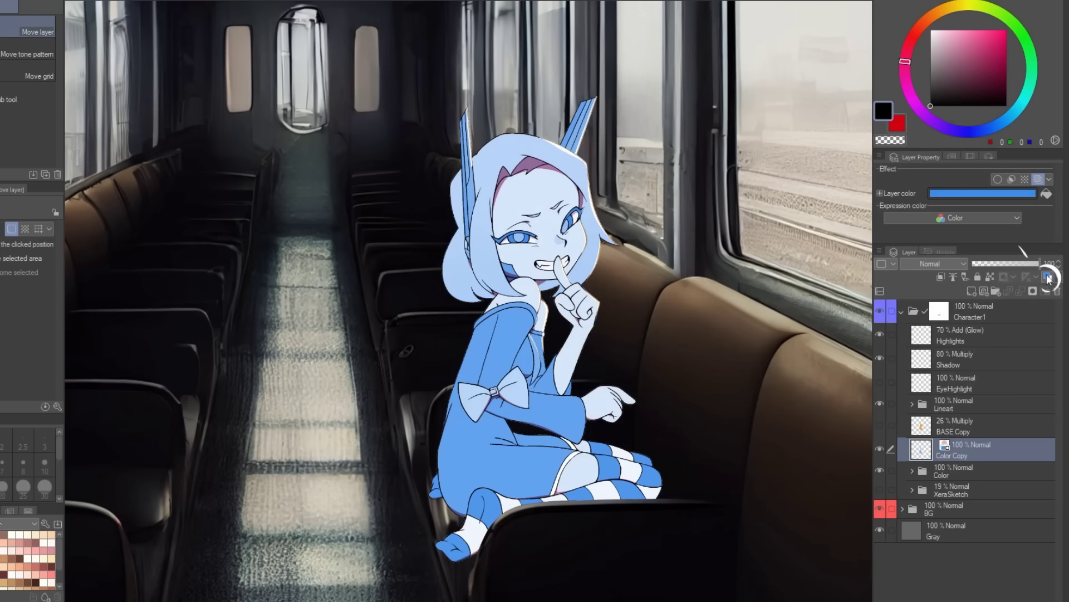
click(986, 193)
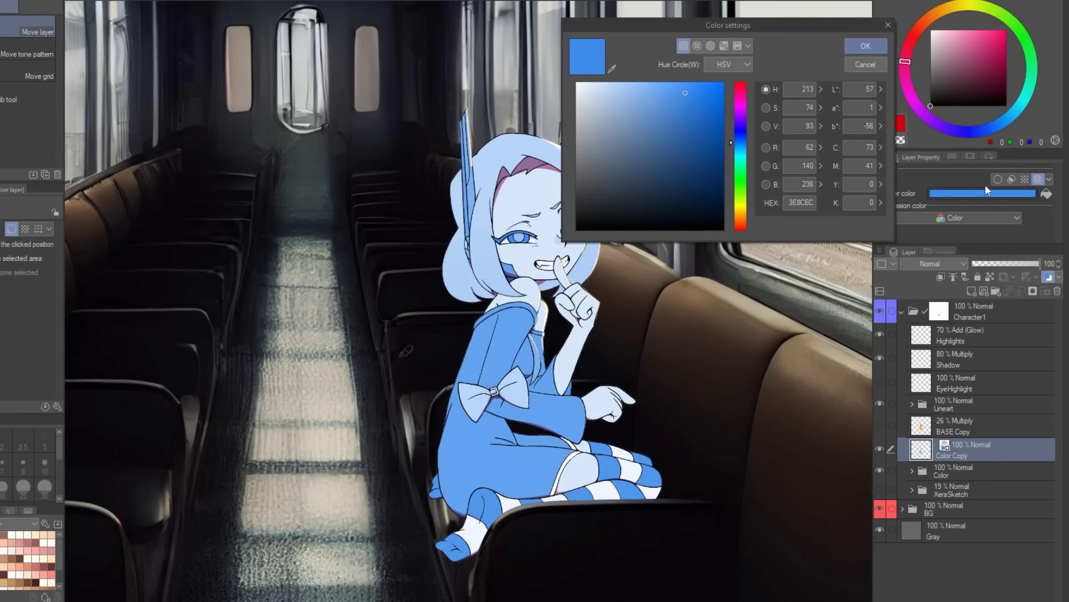
click(745, 211)
click(703, 95)
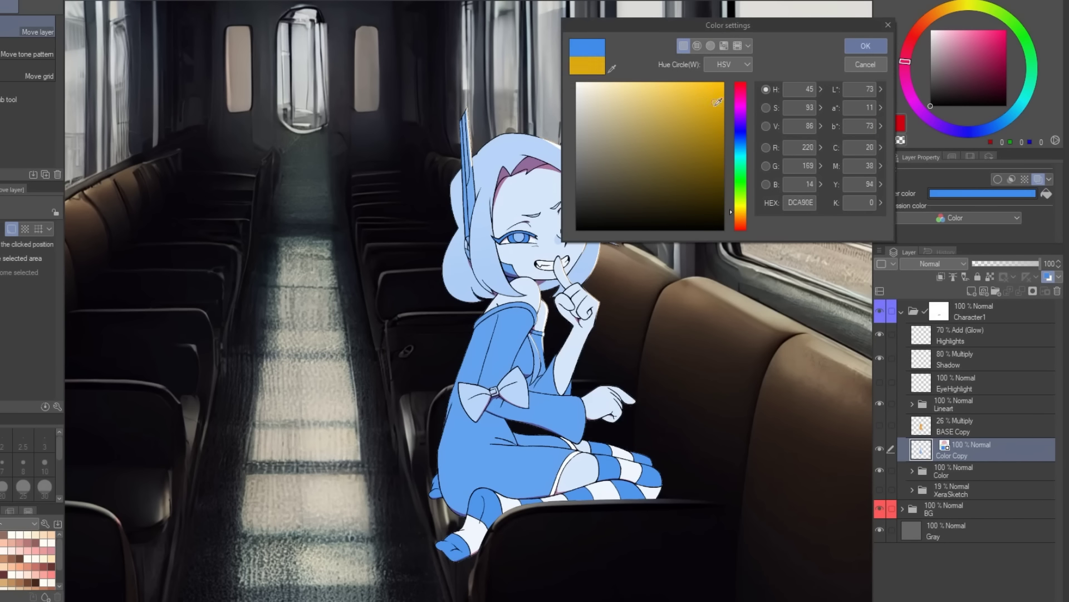
drag(742, 212, 741, 215)
click(717, 97)
click(866, 46)
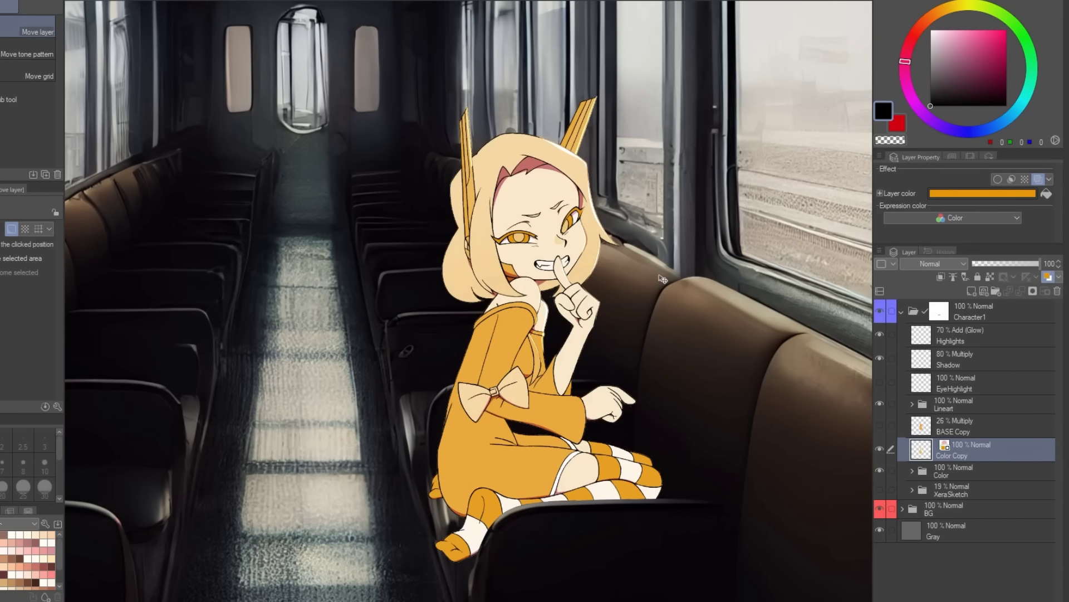
Set the tinted Color Copy to Multiply, lower its opacity, and check the BASE Copy layer
click(934, 263)
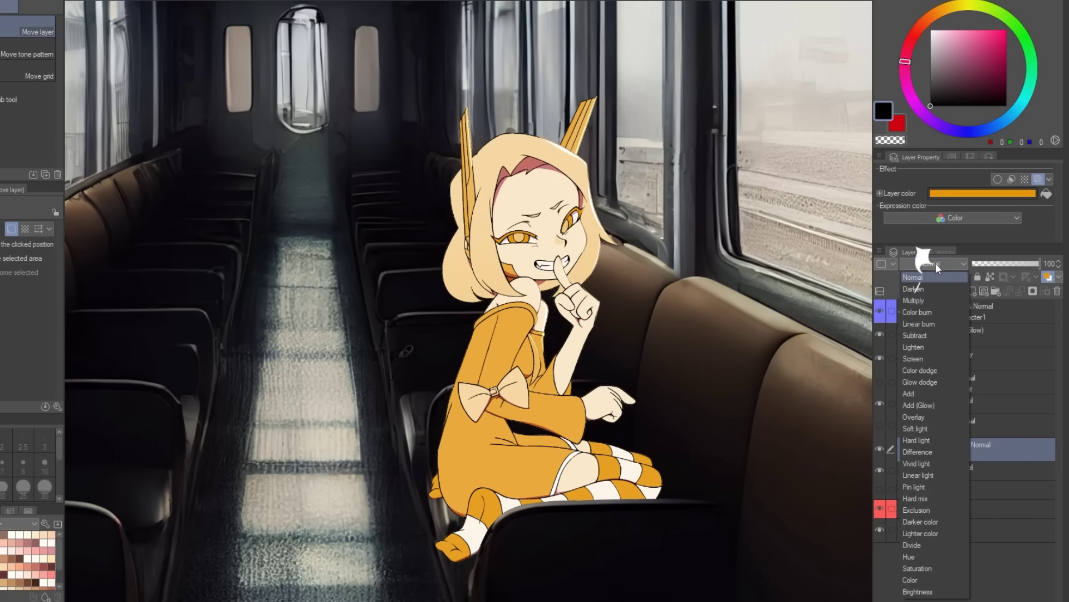
click(928, 300)
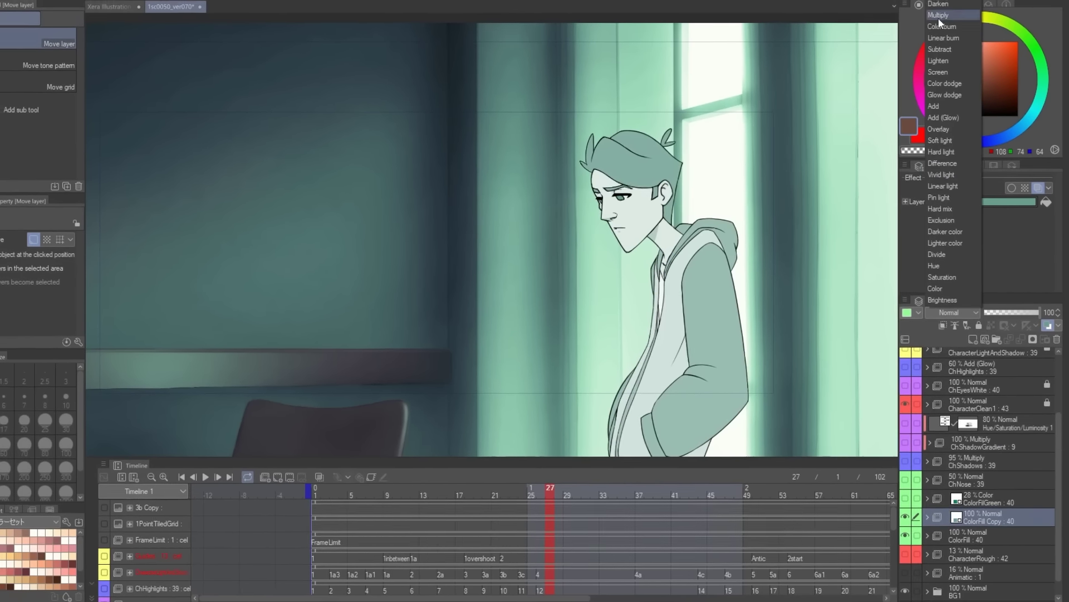
drag(1038, 309, 985, 310)
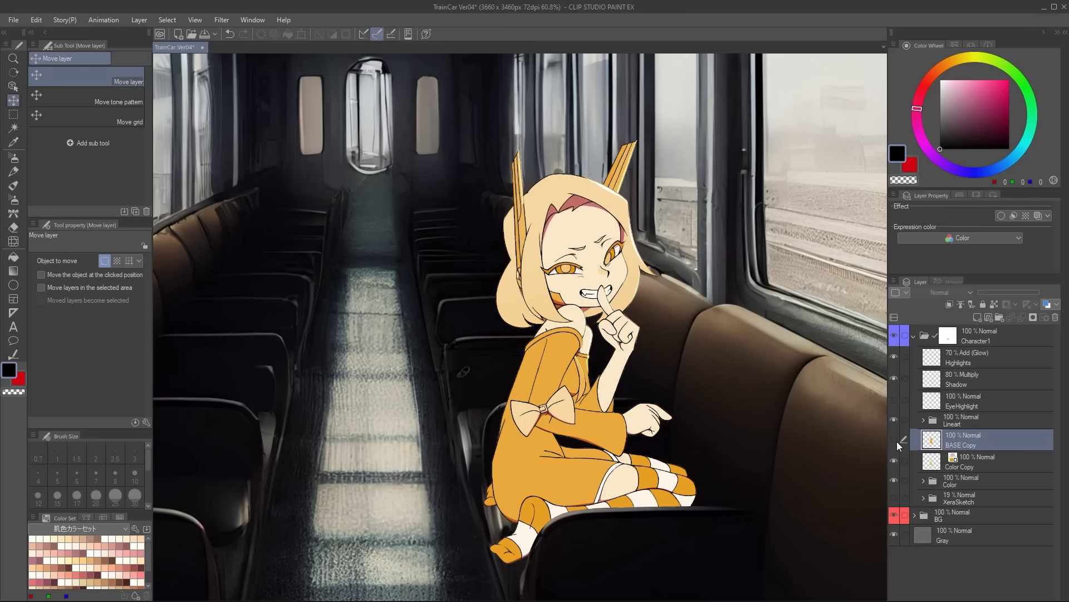
click(895, 442)
click(895, 441)
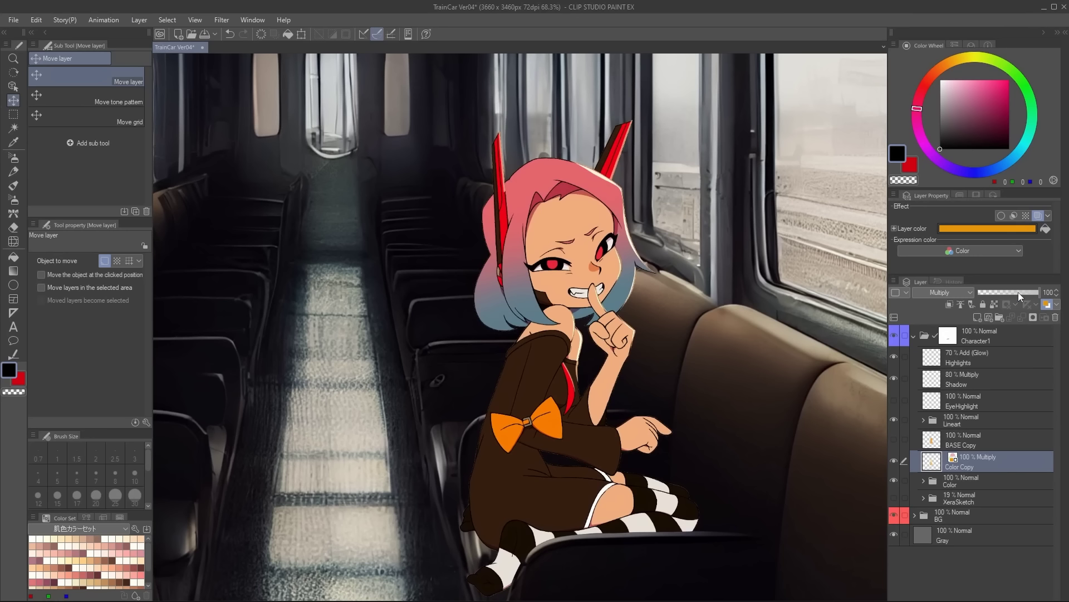
Lower the orange Multiply layer to 57 and Character1 to 60%, then add a layer mask to Character1
drag(1019, 292, 1014, 292)
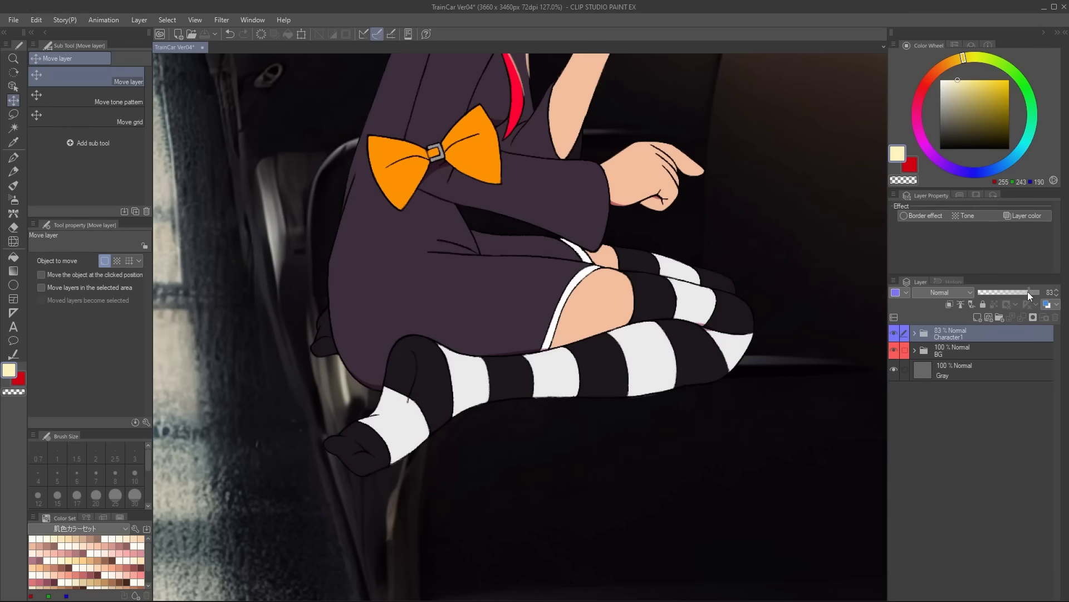
drag(1028, 292, 1017, 292)
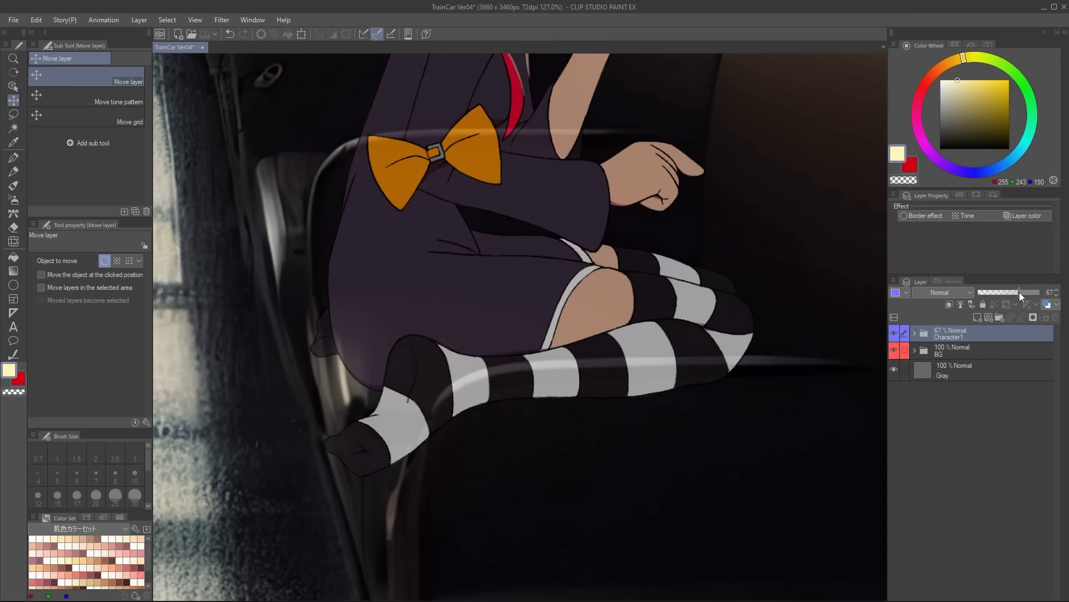
click(1033, 317)
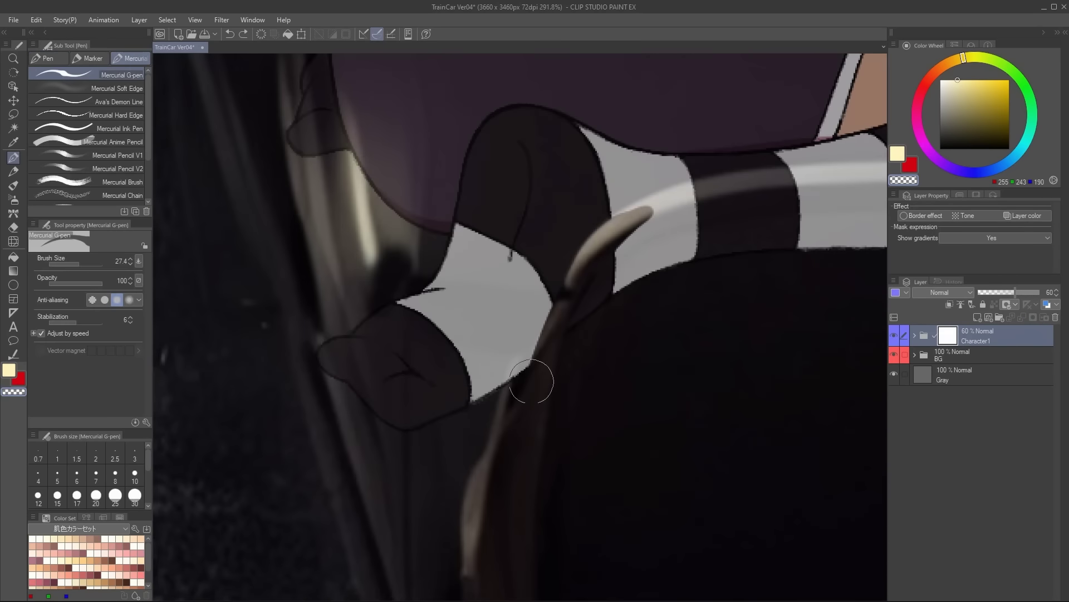
scroll(678, 229, up, 4)
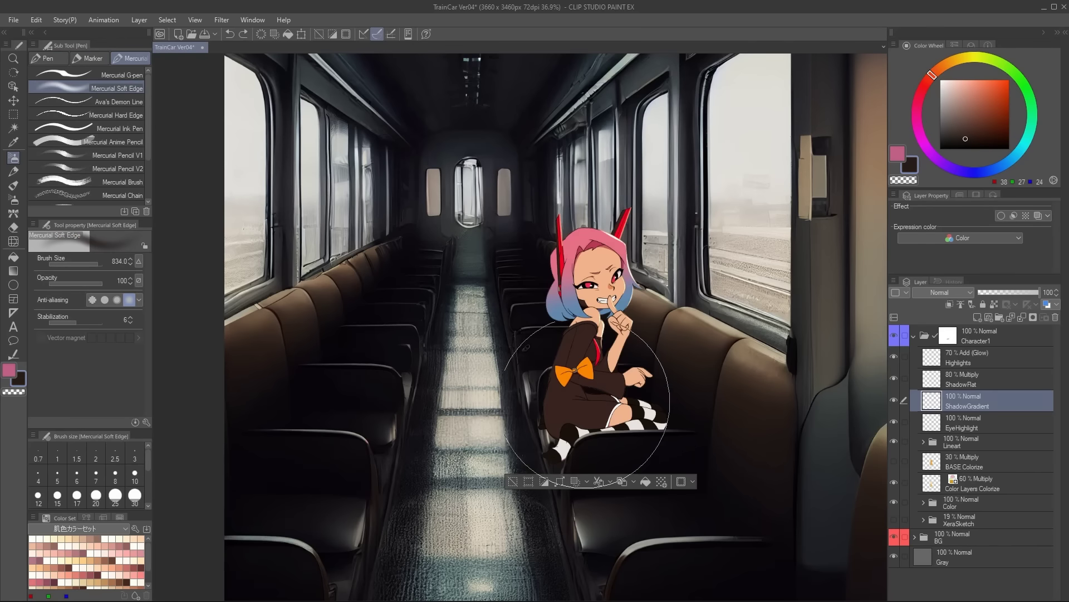
Paint soft dark shading over the character, shrinking the brush from about 546 to 207
mouse_move(585, 406)
mouse_down()
mouse_move(596, 442)
mouse_move(640, 401)
mouse_up()
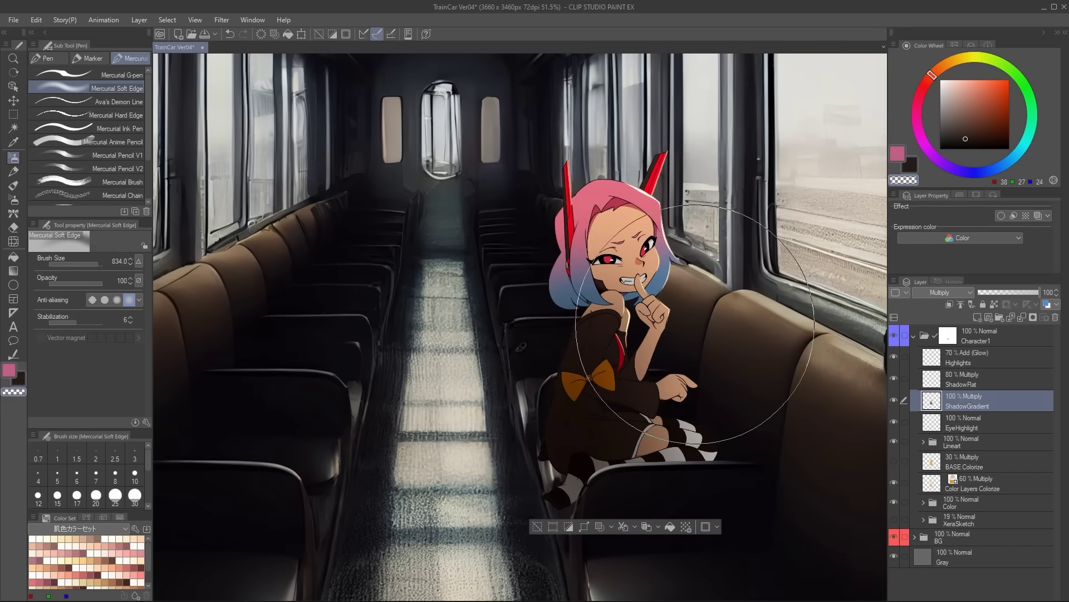
drag(695, 325, 662, 334)
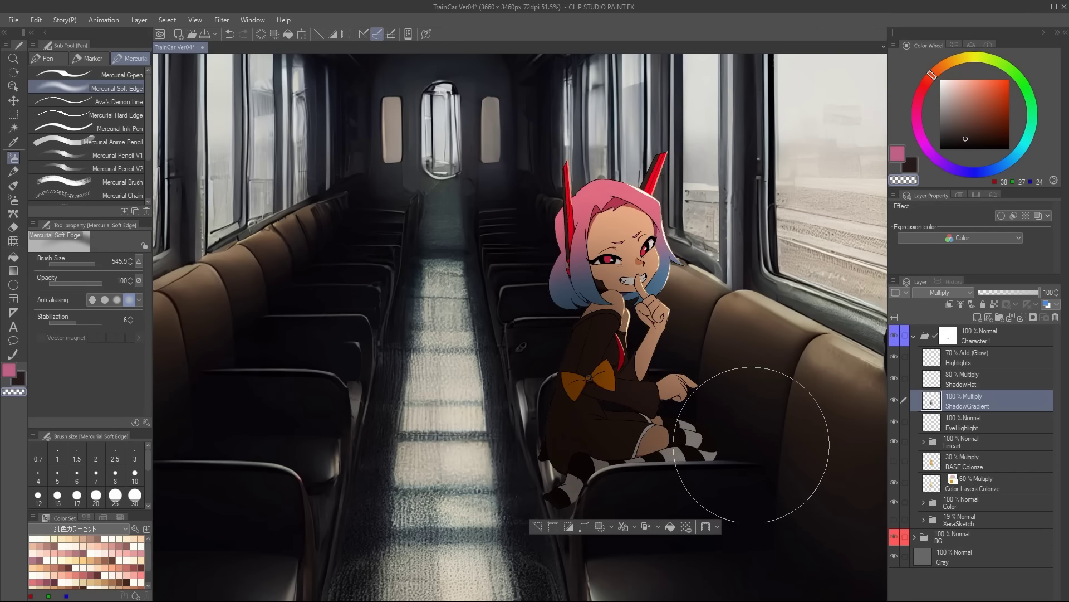
drag(671, 455, 574, 446)
scroll(645, 429, up, 5)
drag(640, 75, 735, 345)
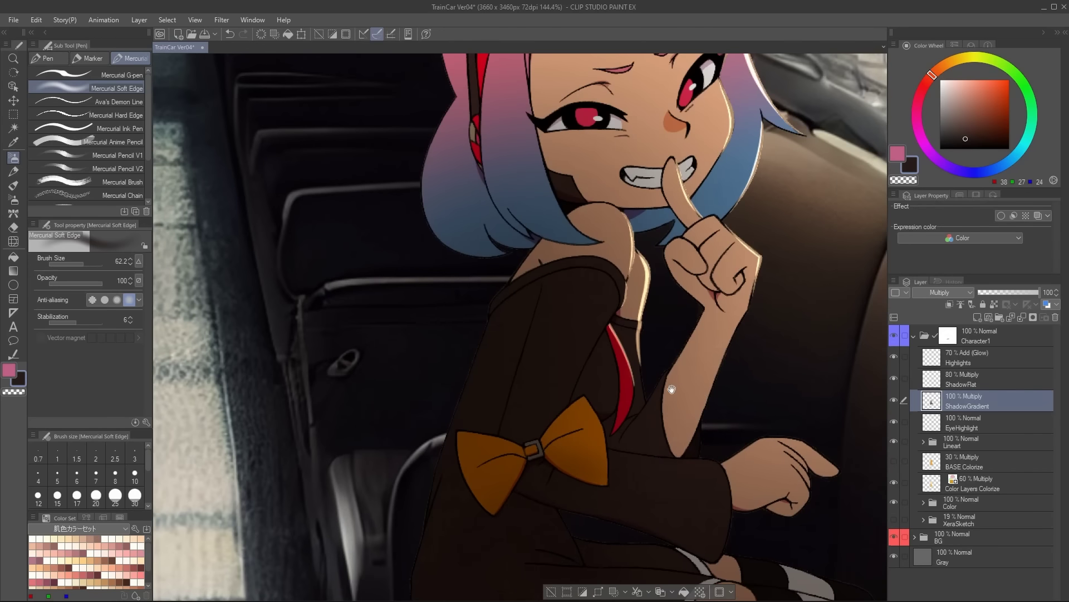
scroll(735, 346, down, 6)
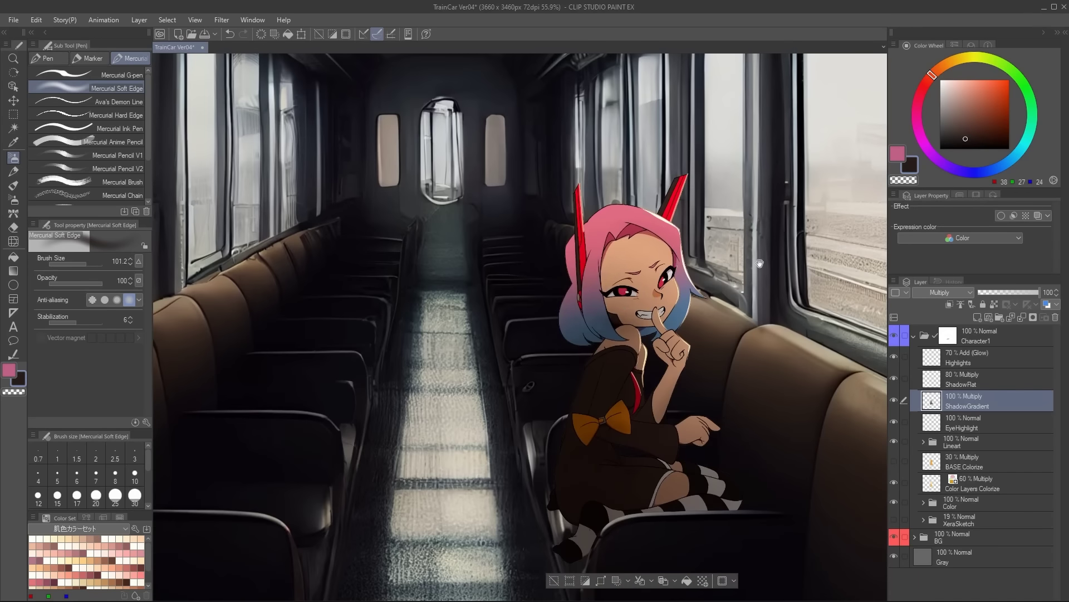
key(h)
key(h)
scroll(732, 348, up, 2)
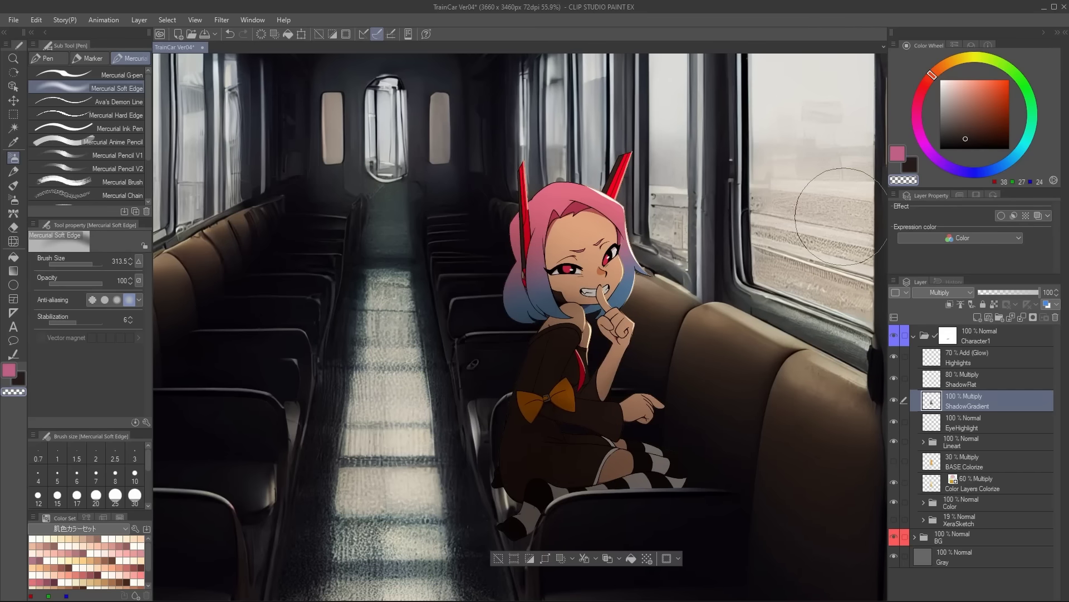
Move EyeHighlight to the top of Character1, add Layer 15 in Add (Glow), and pick saturated blue
drag(972, 421, 981, 353)
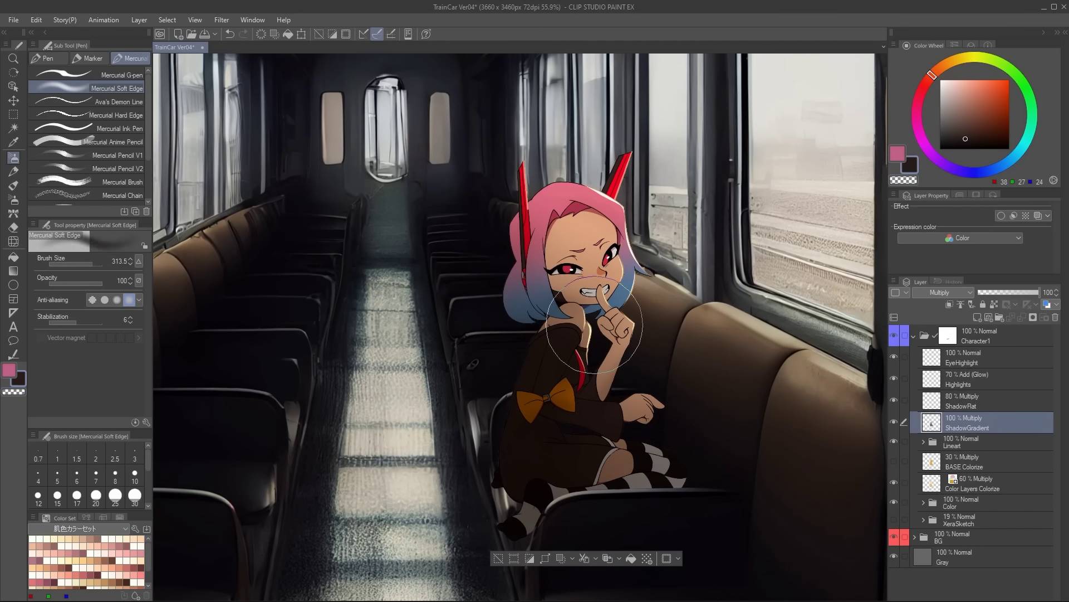
click(982, 382)
key(ctrl+shift+n)
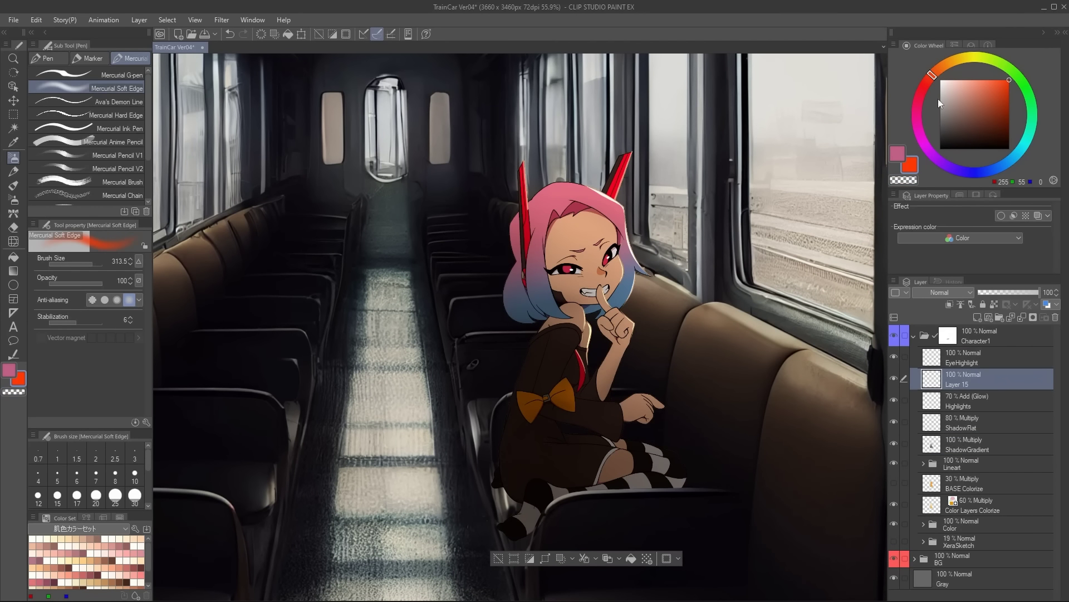
click(943, 292)
click(941, 431)
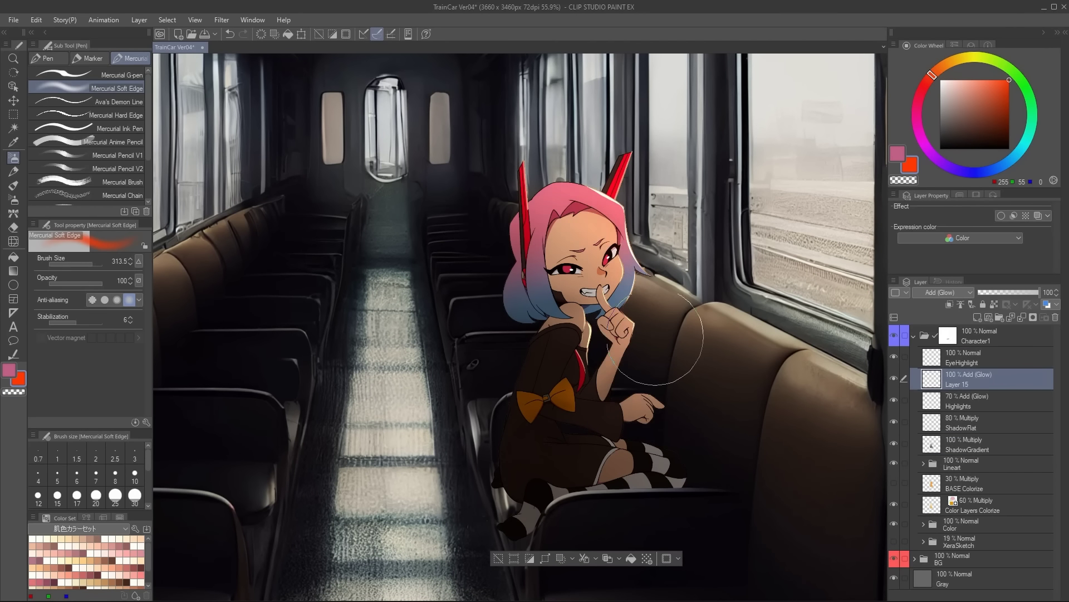
mouse_move(640, 279)
mouse_down()
mouse_move(721, 316)
mouse_move(709, 296)
mouse_up()
click(982, 171)
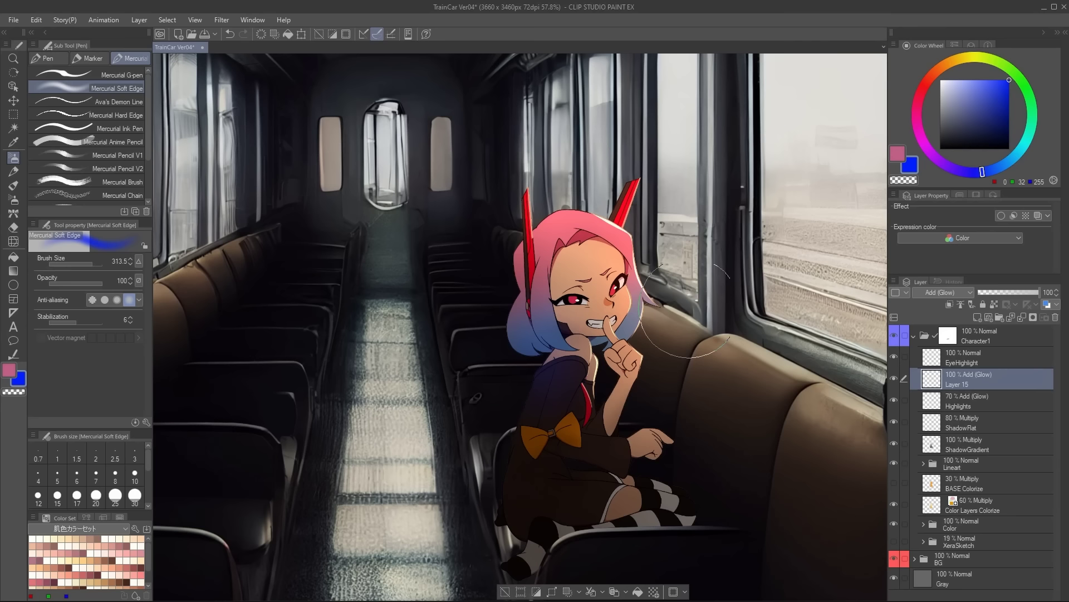
key(ctrl+z)
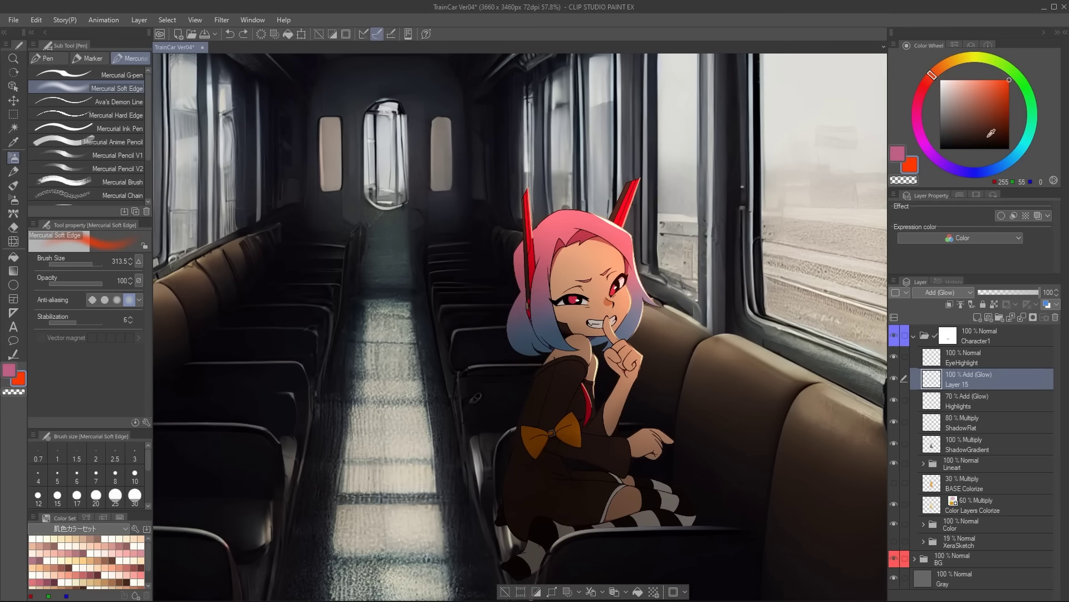
click(982, 171)
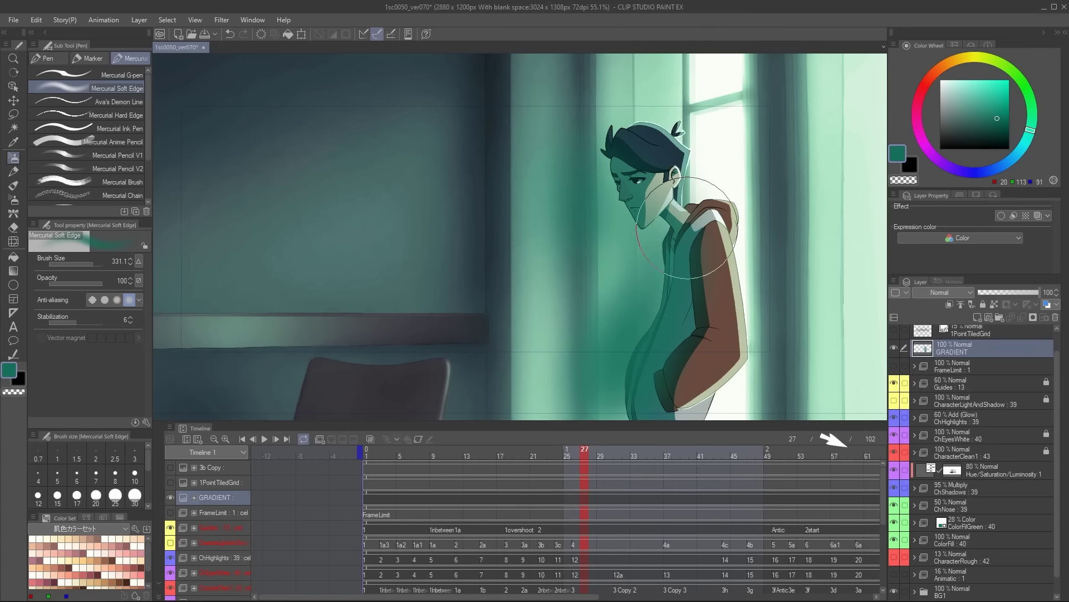
Move GRADIENT below Hue/Saturation/Luminosity 1, clip it to the layer below, and step back to frame 15
drag(958, 348, 978, 475)
click(951, 306)
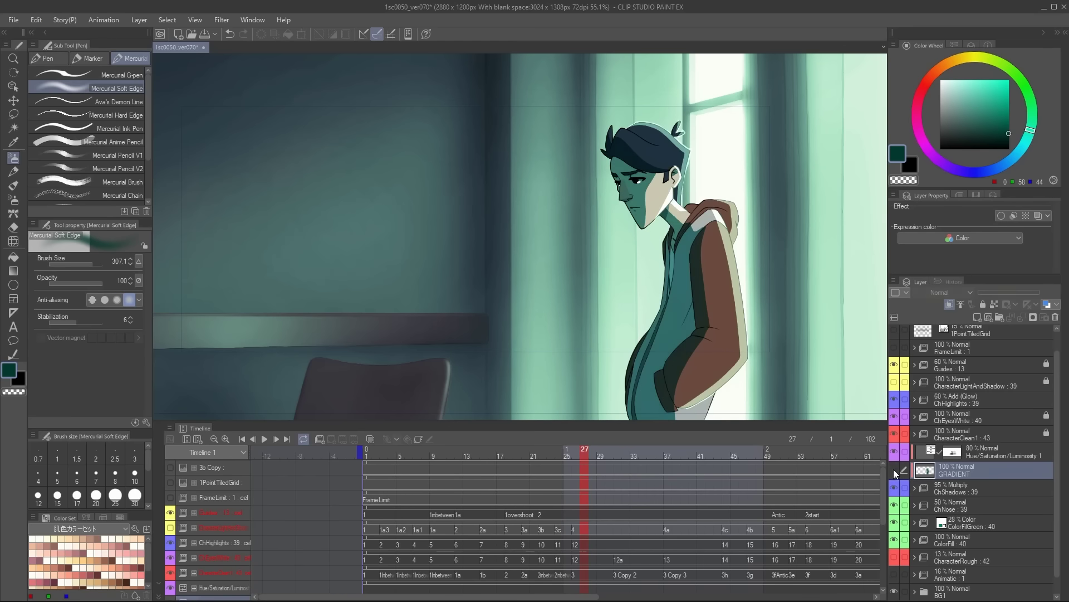
key(k)
mouse_move(592, 452)
mouse_down()
mouse_move(346, 469)
mouse_move(610, 459)
mouse_up()
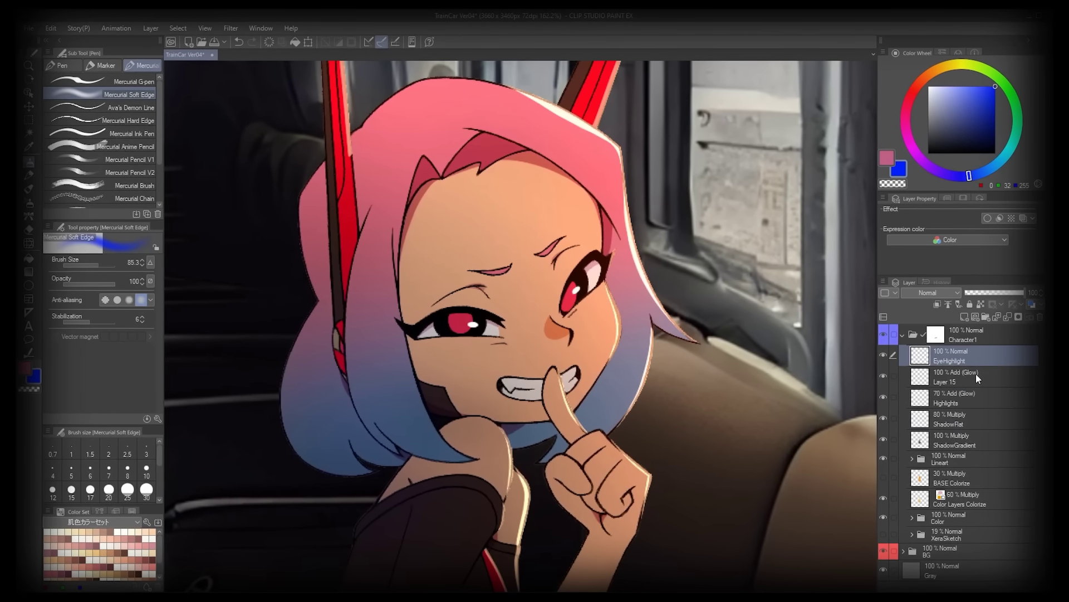
Rename Layer 15 to HighlightGradient and add a layer mask to the Highlights layer
double_click(967, 383)
text(HighlightGradient)
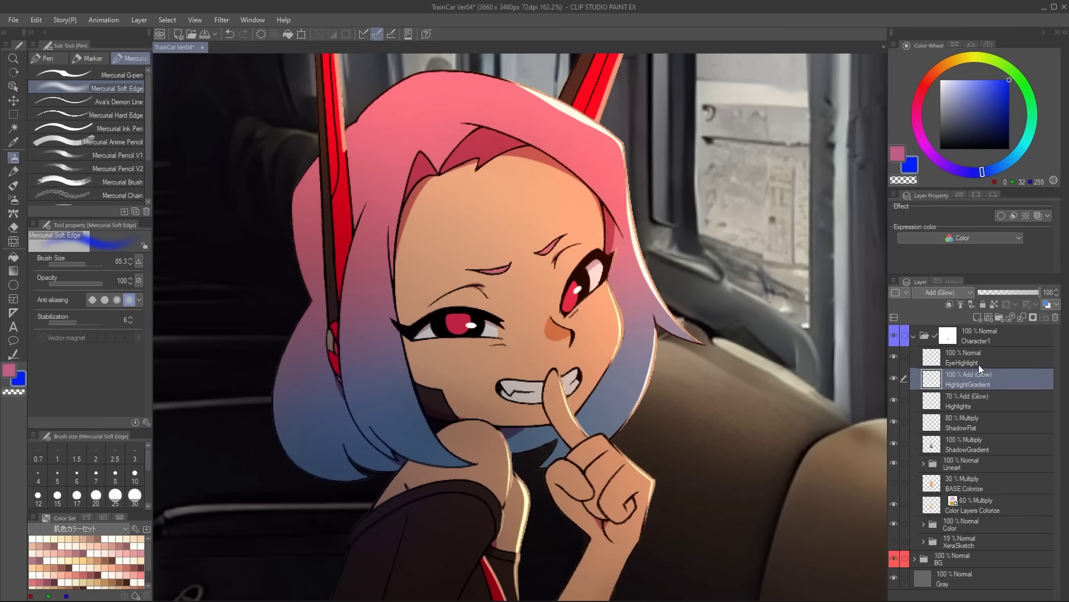
click(942, 401)
click(894, 401)
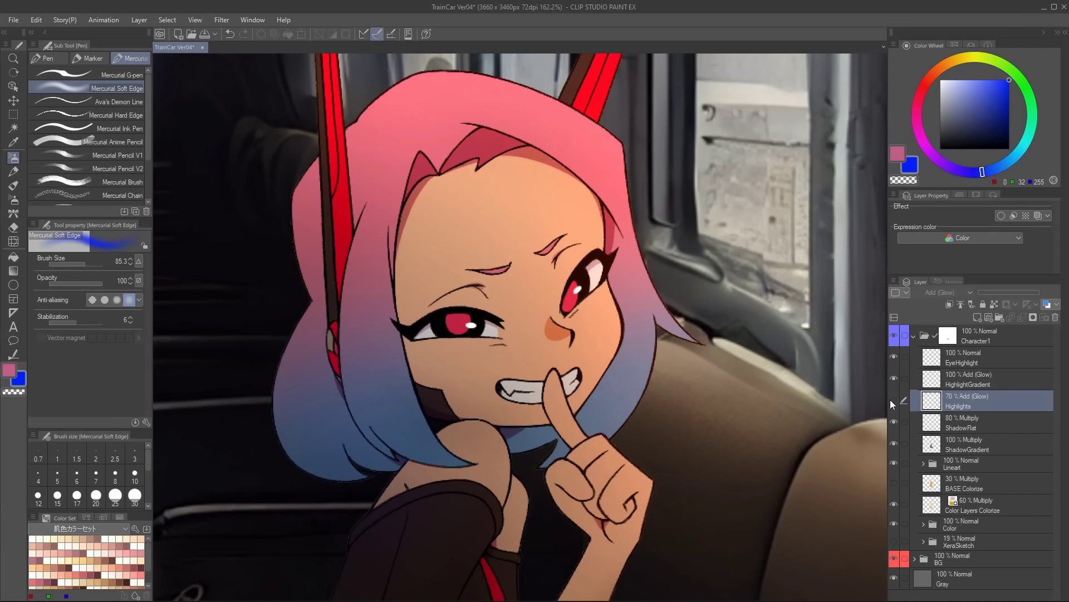
click(893, 399)
click(1033, 317)
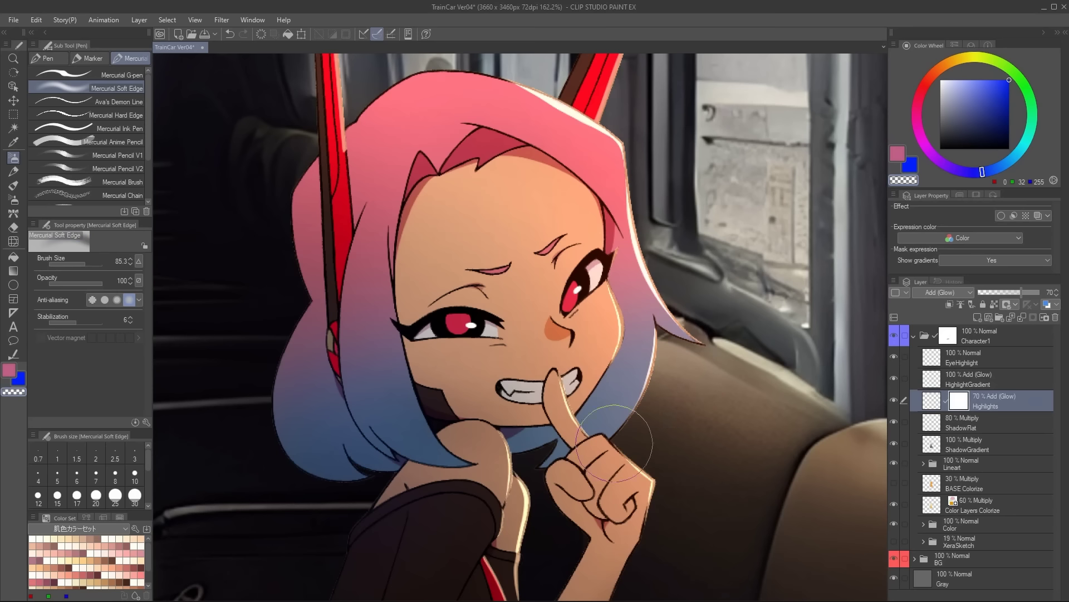
Switch to the soft-edged brush and shrink it to fit around the eye
scroll(681, 290, down, 2)
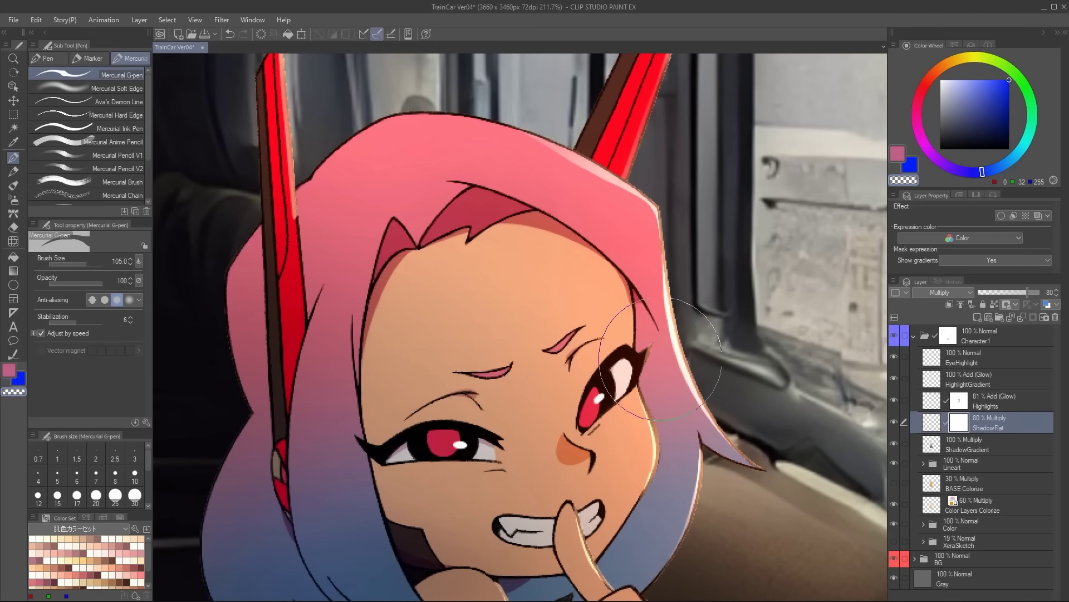
click(117, 88)
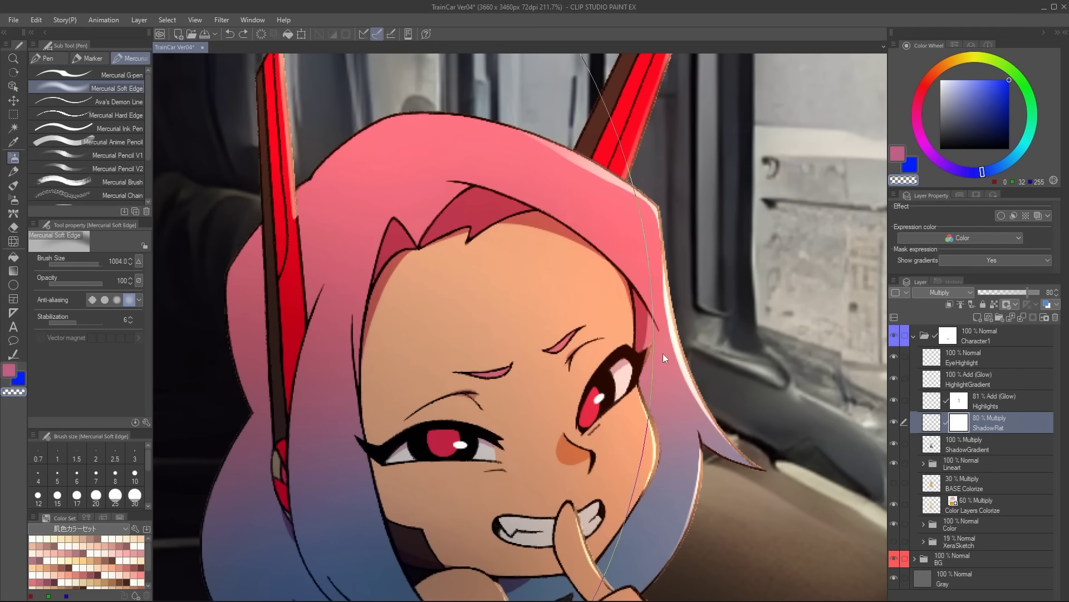
drag(554, 341, 564, 350)
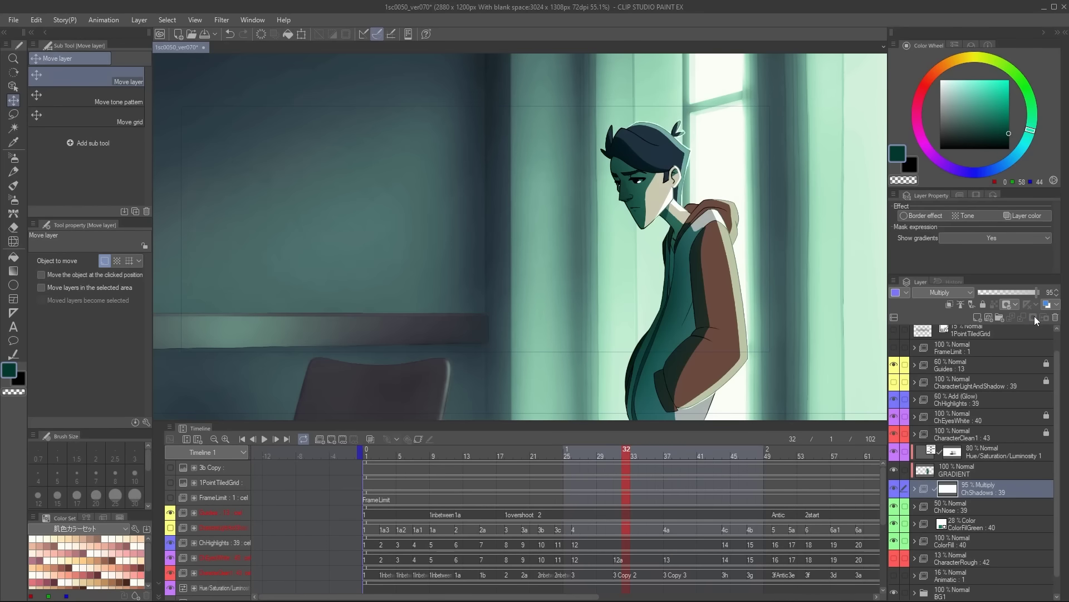
Enlarge the pen brush to about 474, then scrub the animation frames to preview them
key(p)
drag(731, 373, 742, 266)
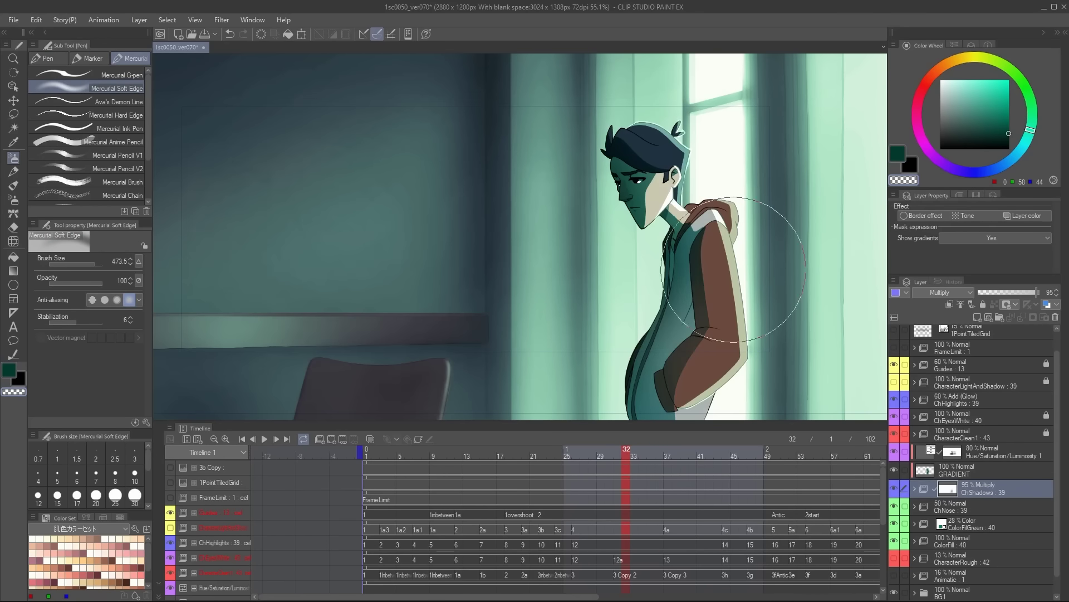
key(k)
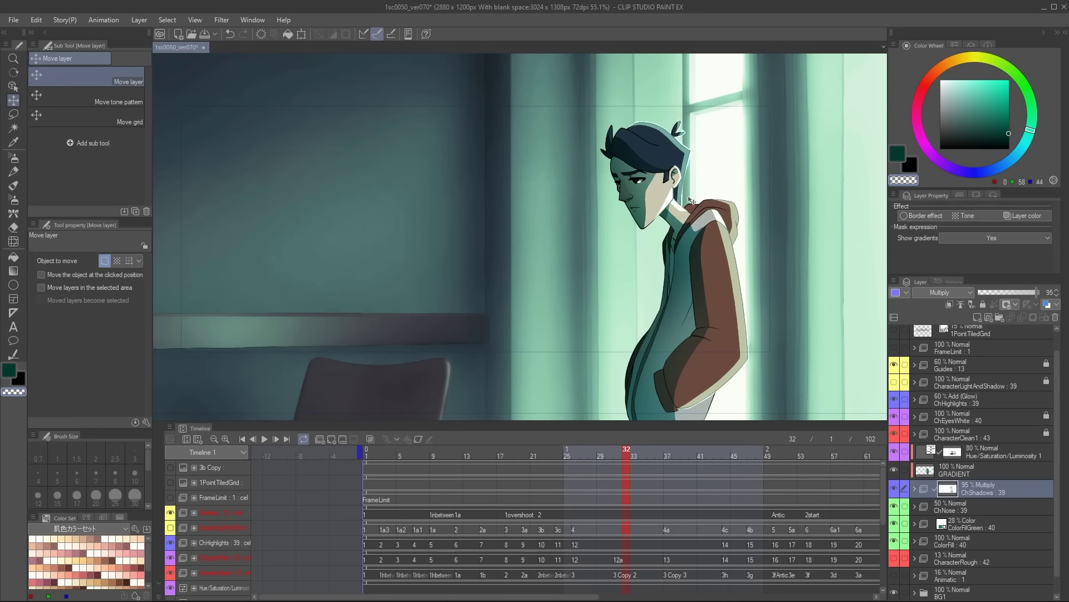
drag(626, 459, 489, 468)
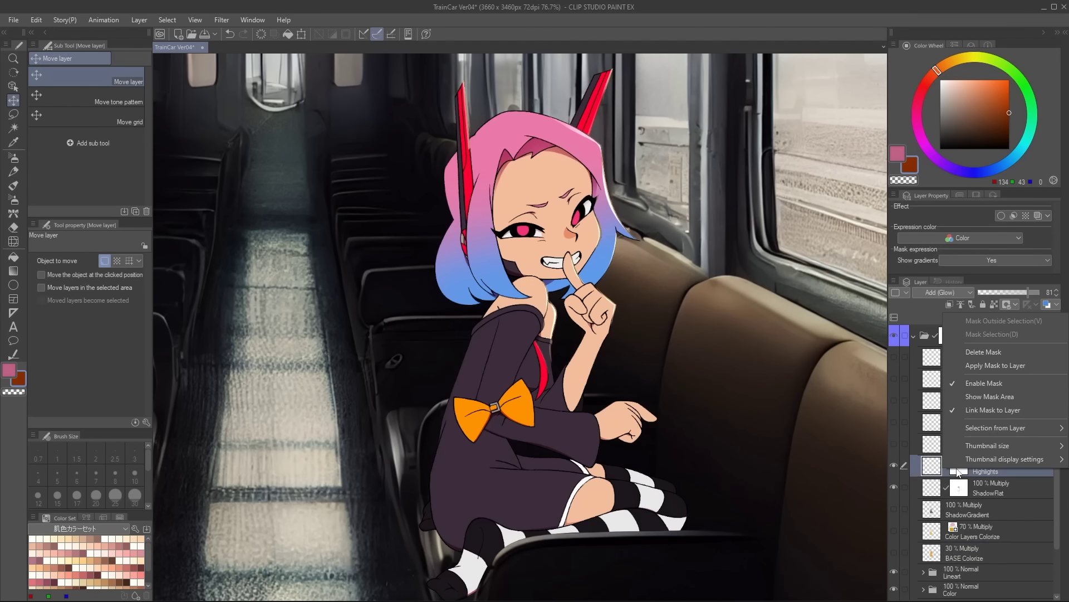
Disable and re-enable the ShadowFlat layer's mask to compare the shading
click(989, 383)
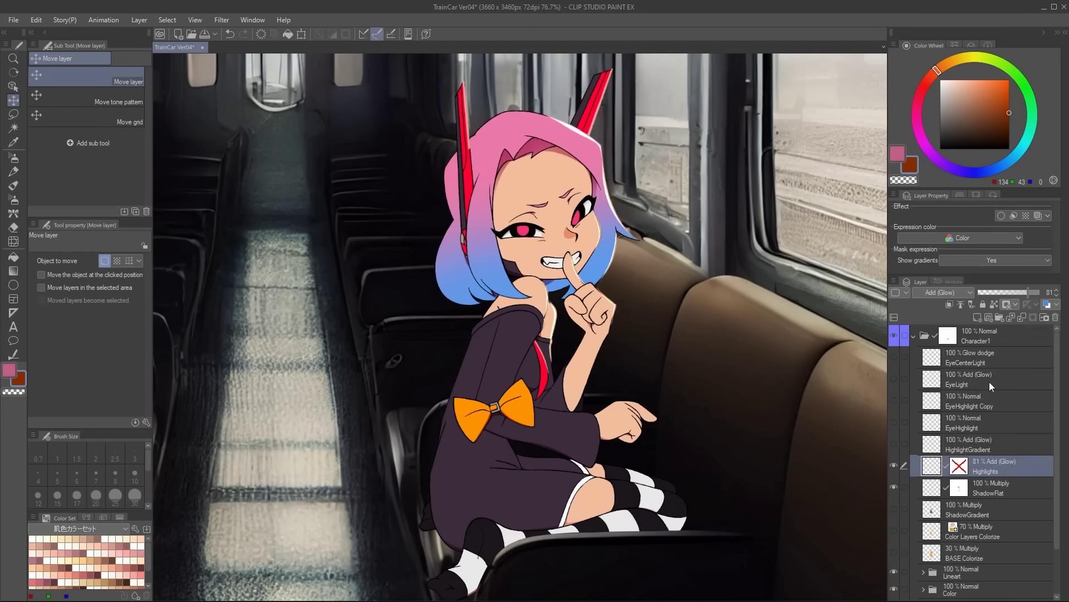
right_click(955, 495)
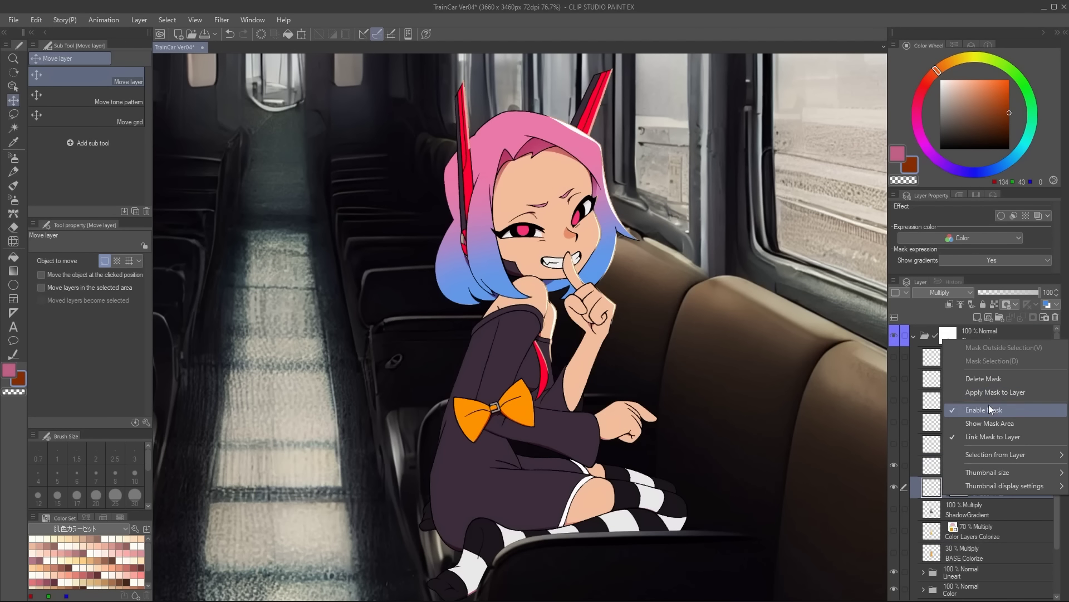
click(988, 407)
right_click(962, 489)
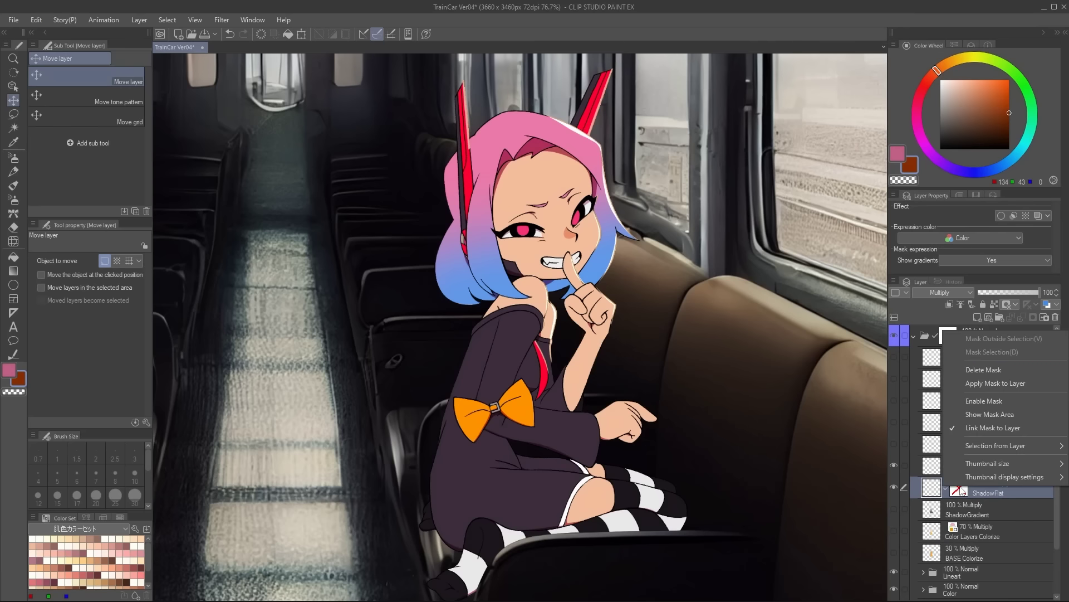
click(984, 401)
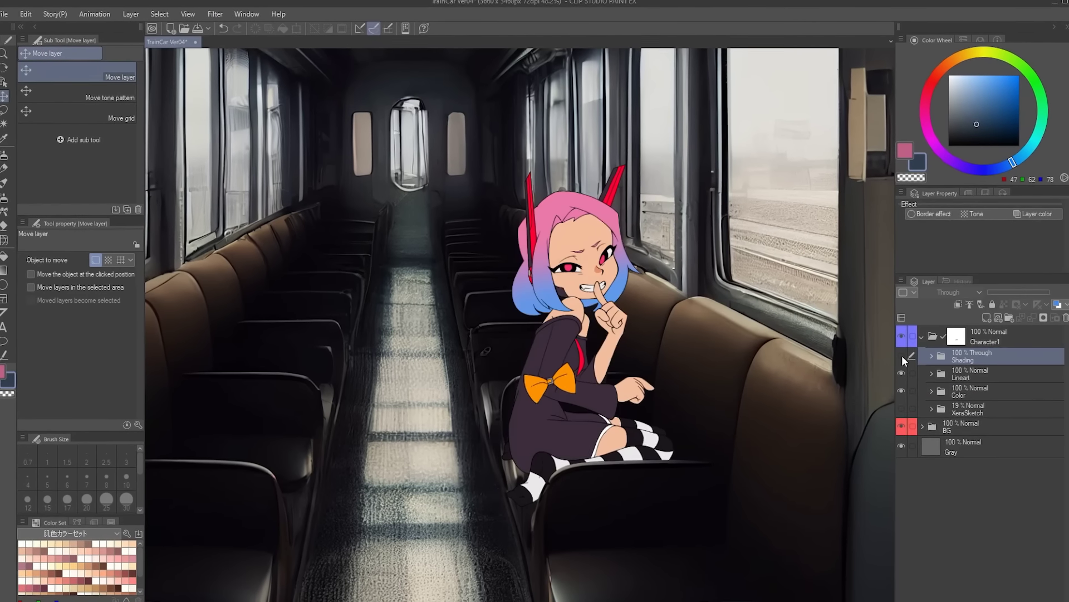
Toggle the Shading folder off and on to compare, leaving it visible
click(902, 356)
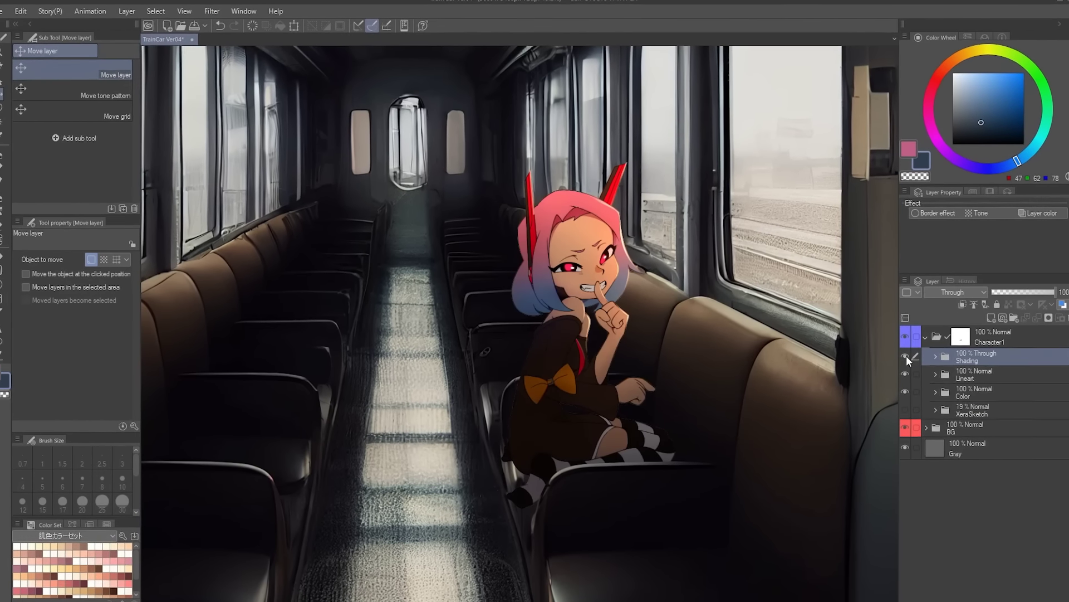
click(910, 356)
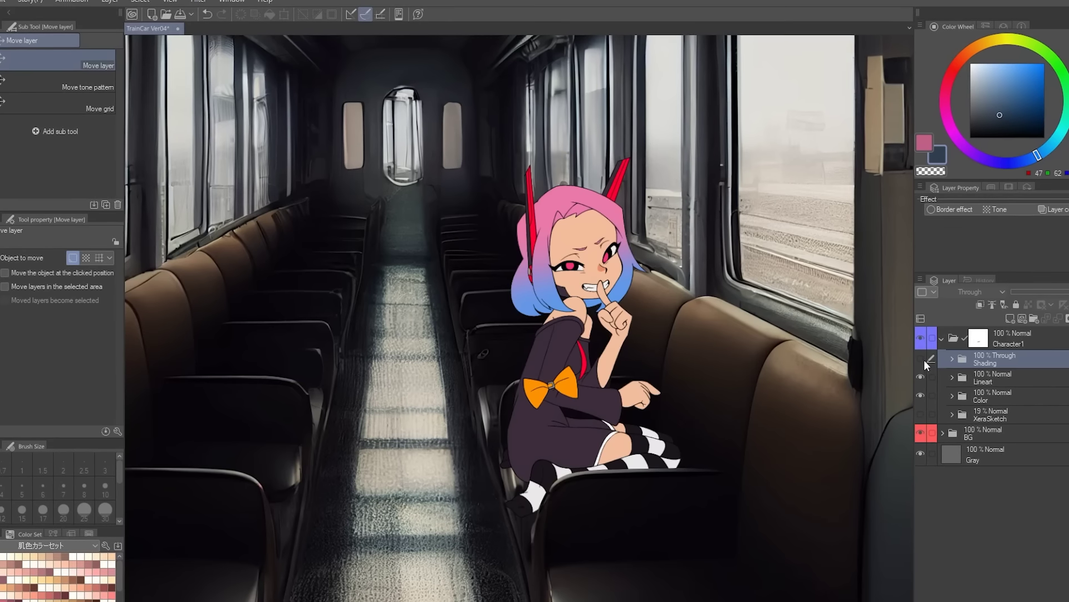
click(918, 358)
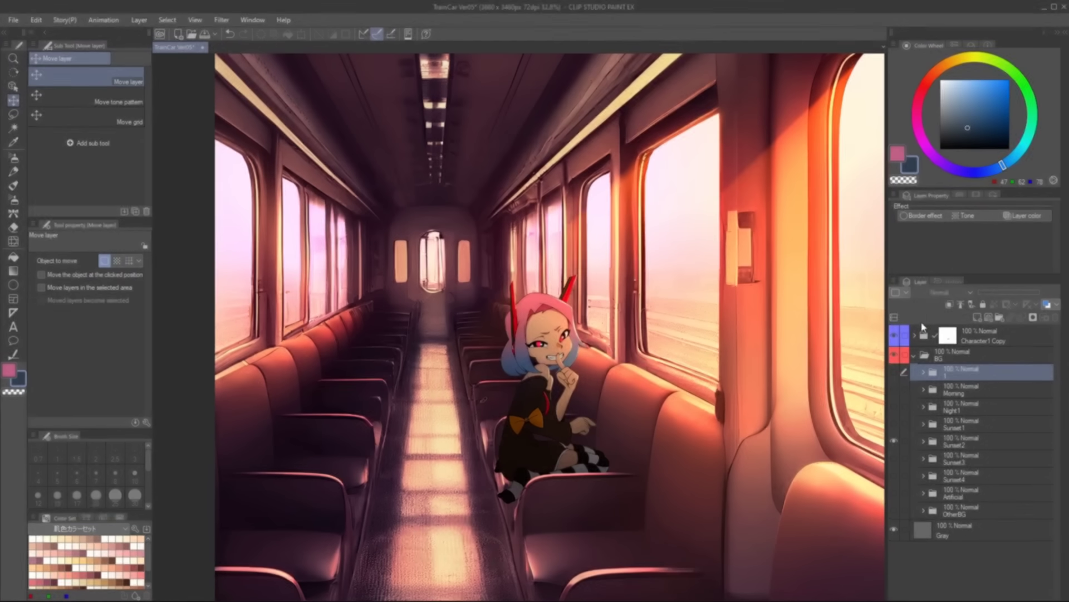
Zoom in on the girl, expand the Character1 Copy folder and collapse the BG folder
drag(590, 411, 785, 318)
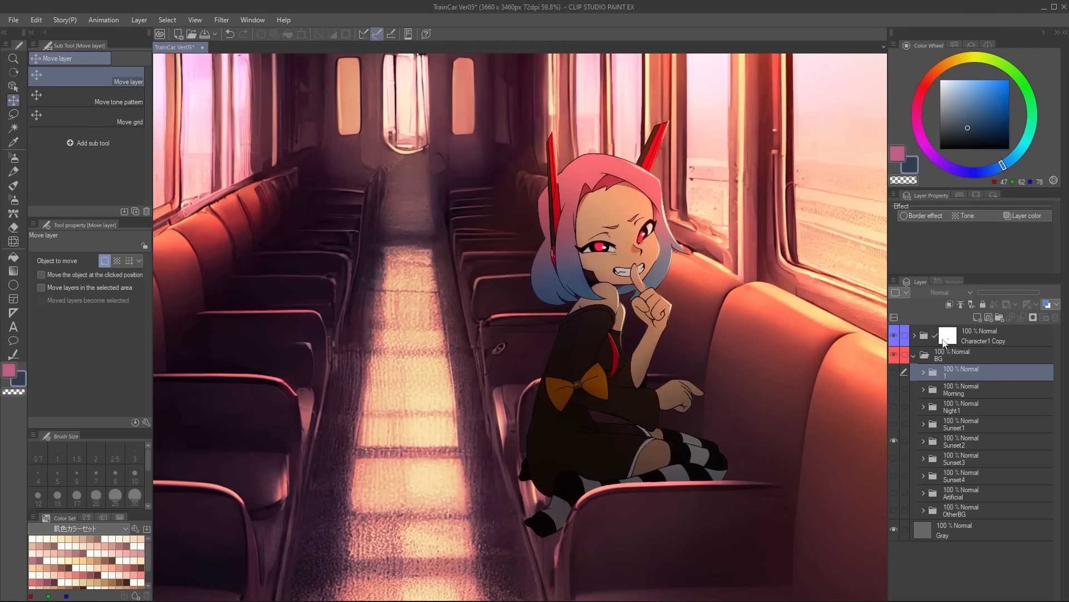
click(916, 334)
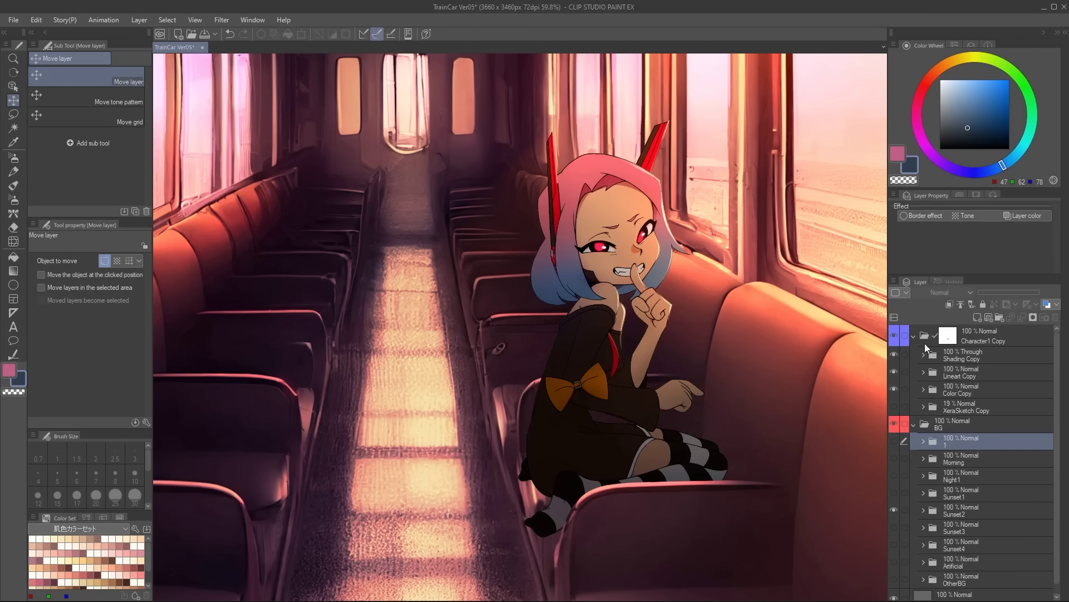
click(914, 426)
scroll(891, 347, down, 5)
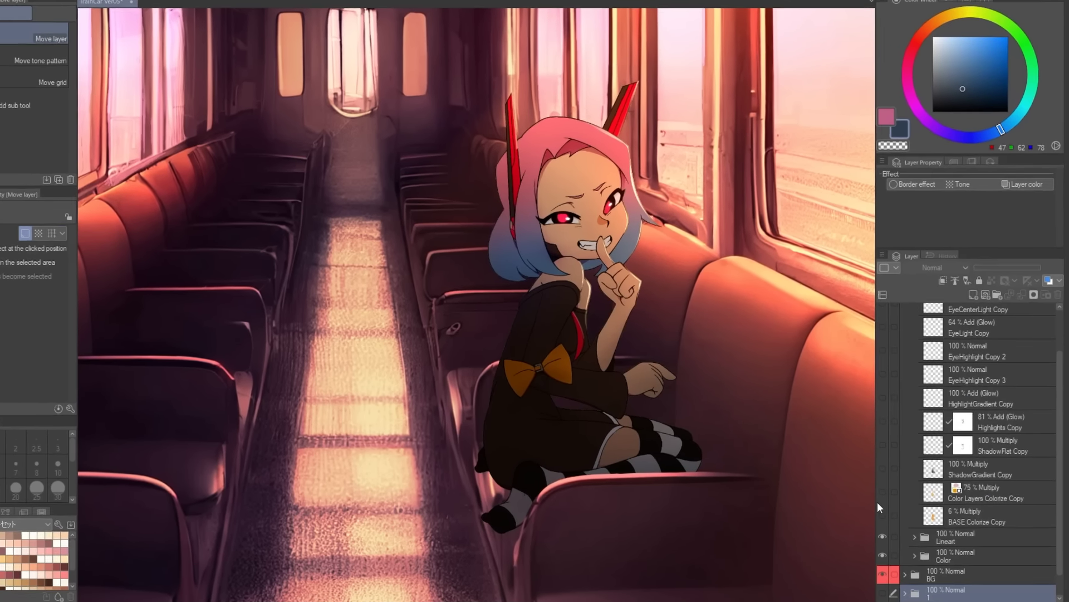
Show Color Layers Colorize Copy and set BASE Colorize Copy to 100% opacity with hue shifted -60 toward red
click(882, 493)
click(911, 518)
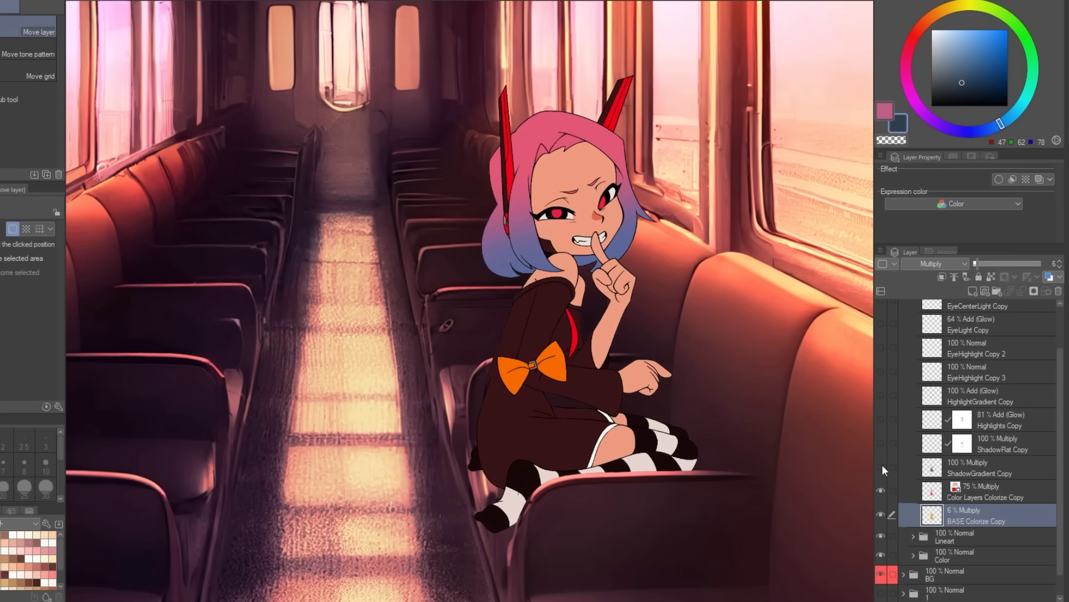
drag(975, 263, 1041, 263)
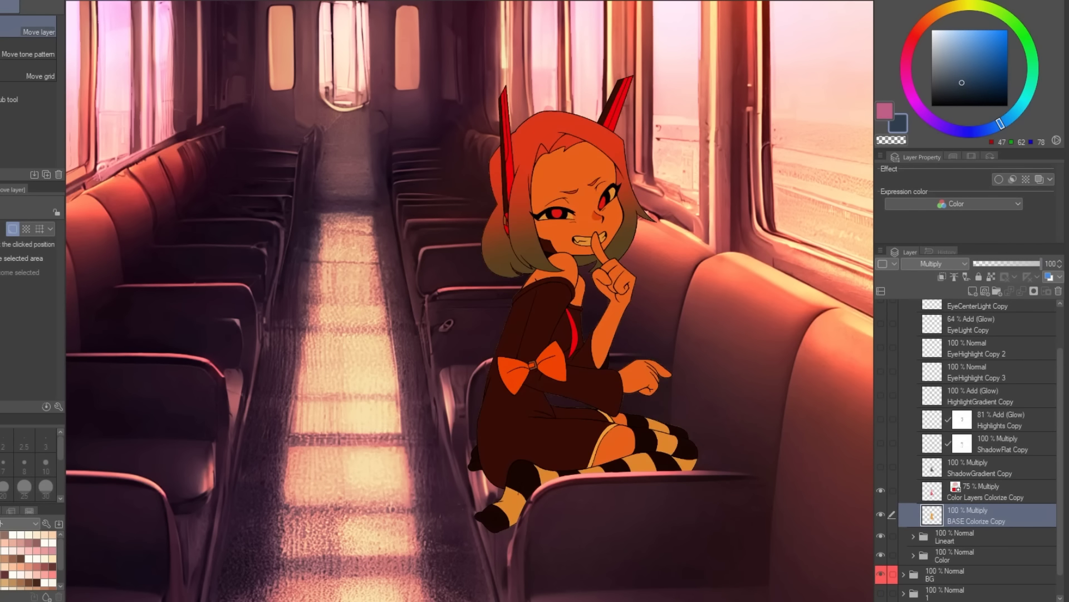
key(ctrl+u)
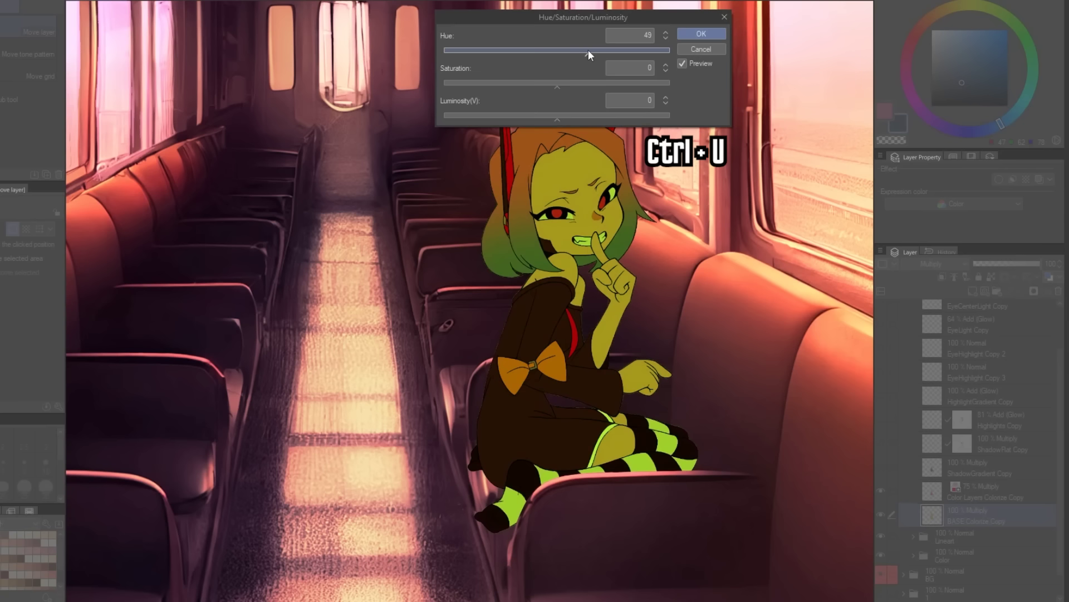
drag(588, 49, 519, 54)
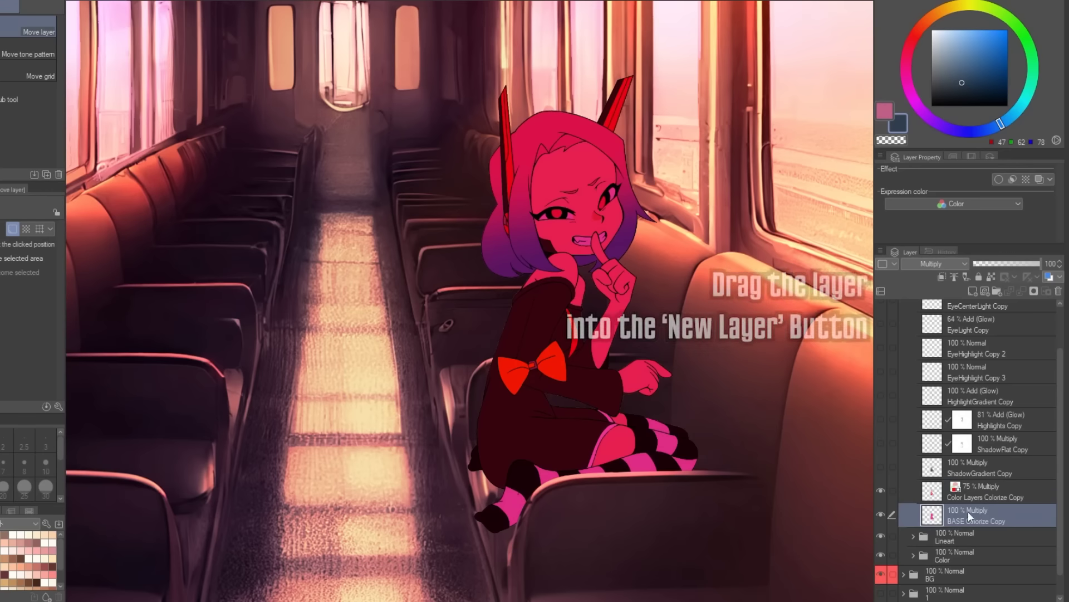
Duplicate it, hide the original, clear the copy inside the character selection, and set it to Add (Glow)
drag(965, 495, 972, 289)
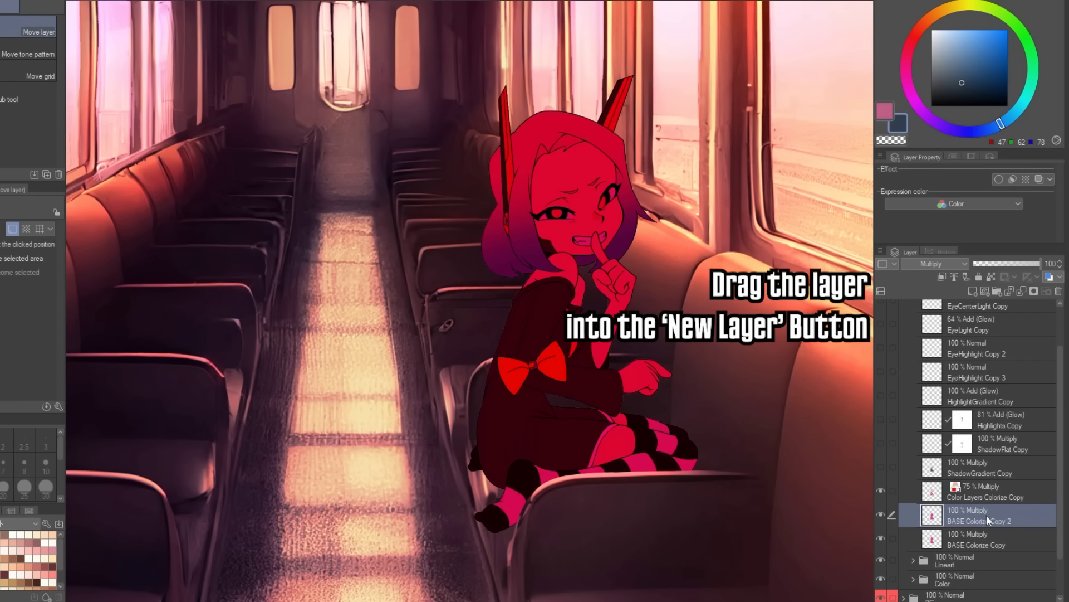
click(988, 534)
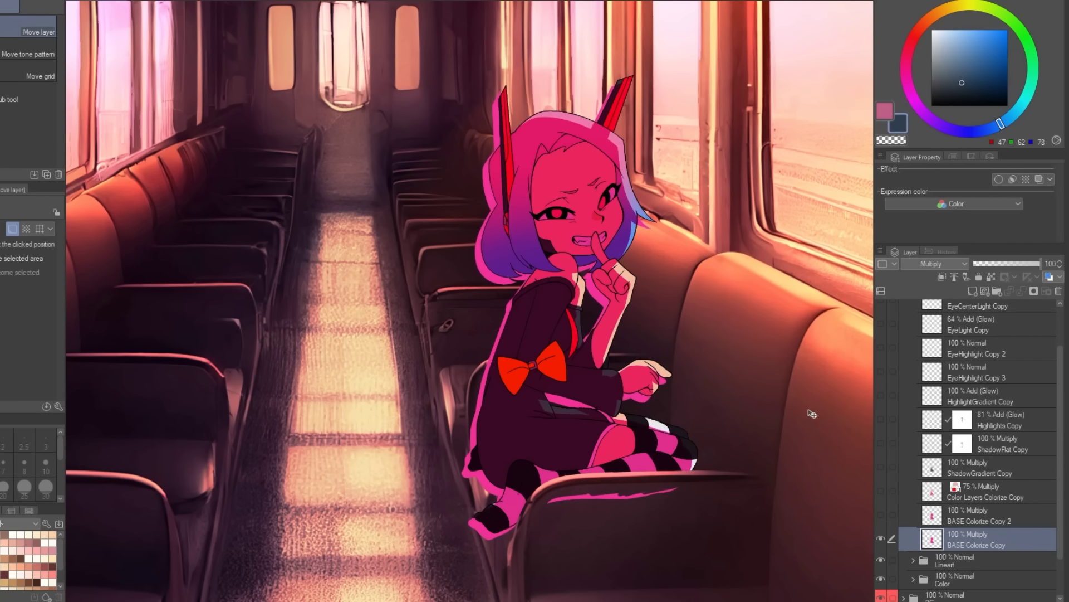
click(882, 538)
ctrl+click(933, 540)
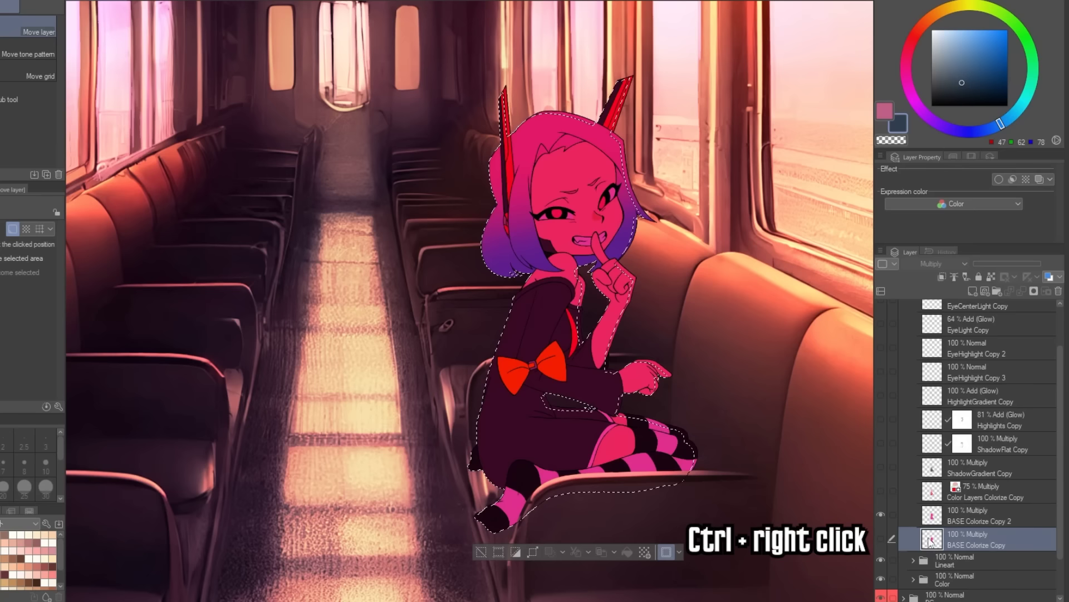
click(990, 518)
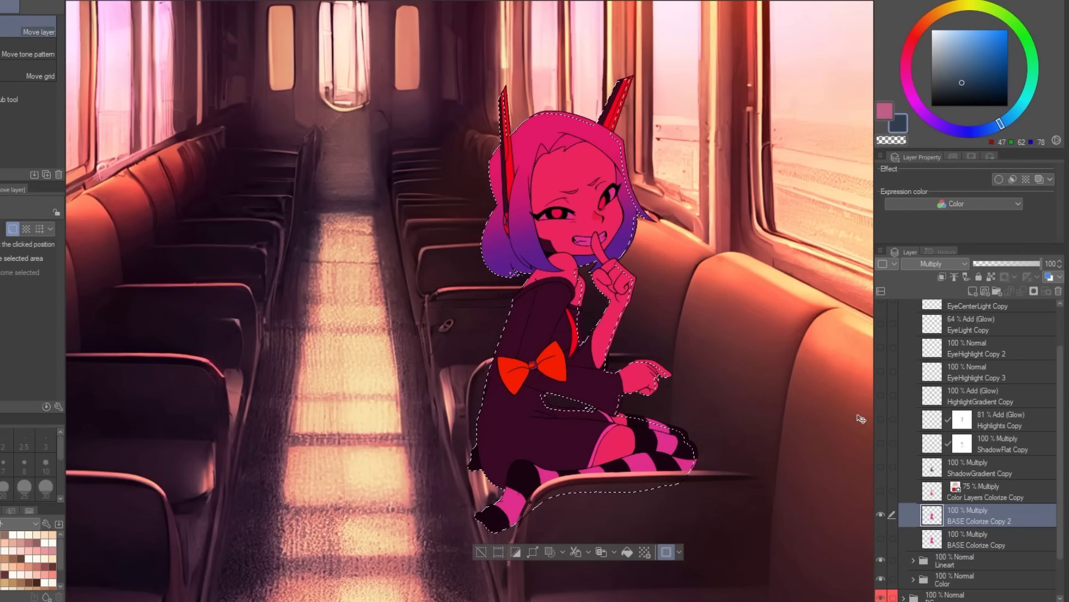
key(Delete)
key(ctrl+d)
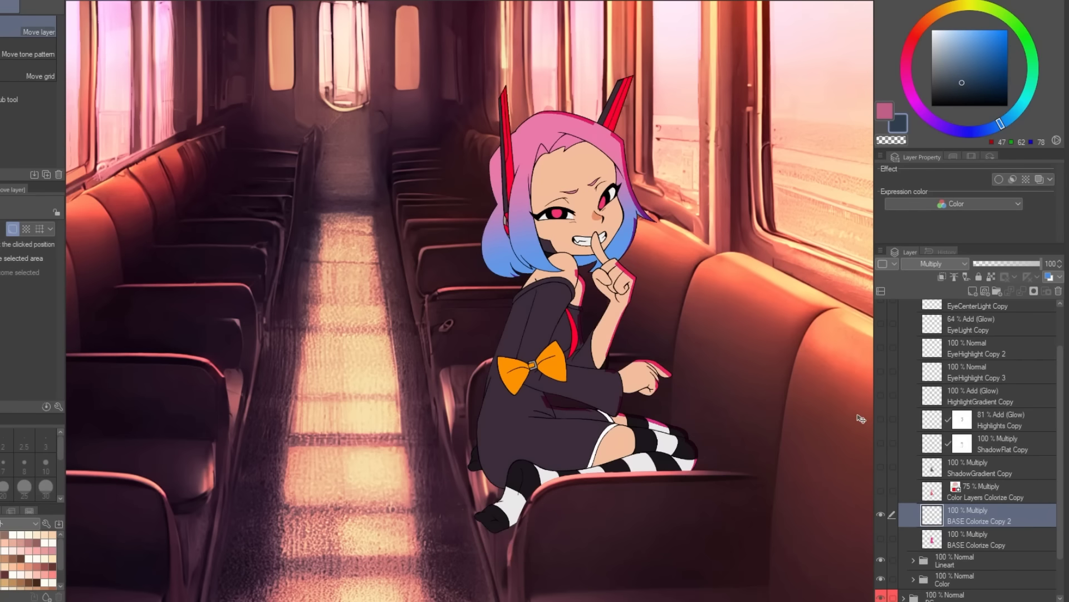
click(944, 263)
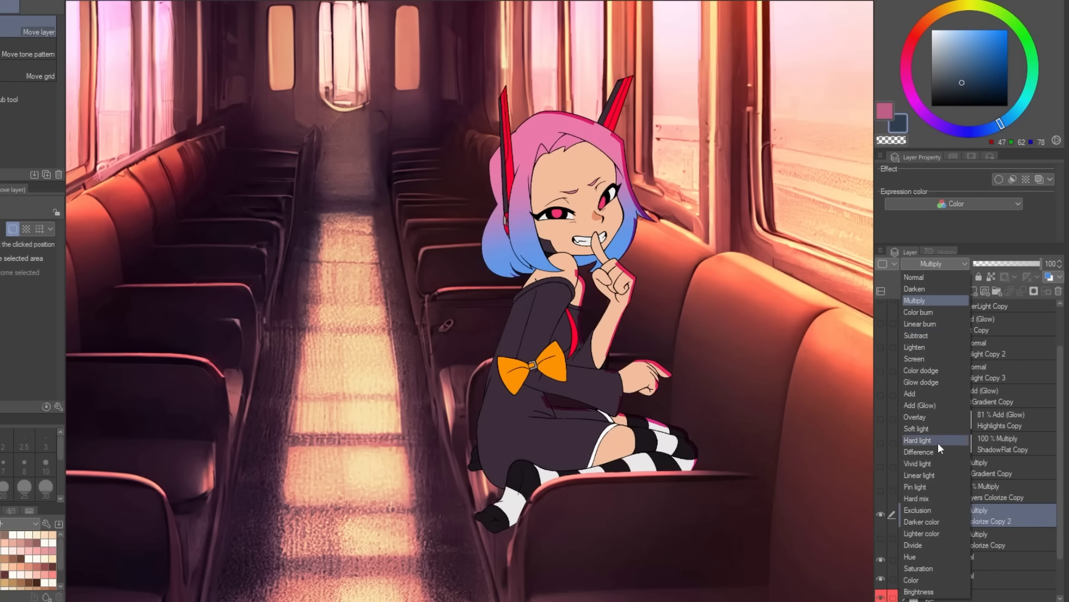
click(929, 406)
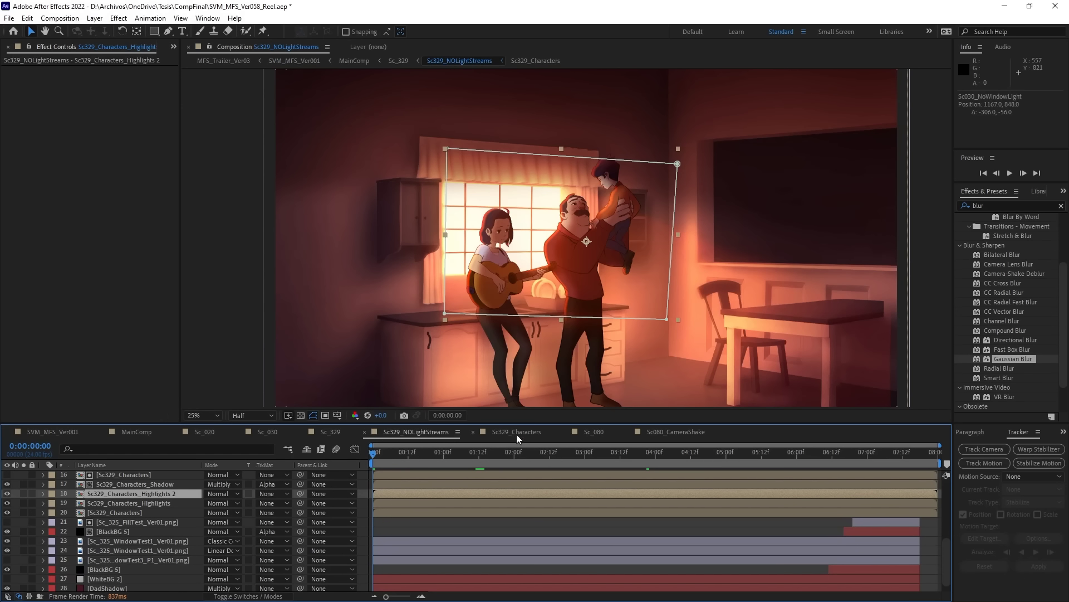
In the Sc329_Characters composition, move the CC Radial Fast Blur center point to redirect the light streams
click(497, 432)
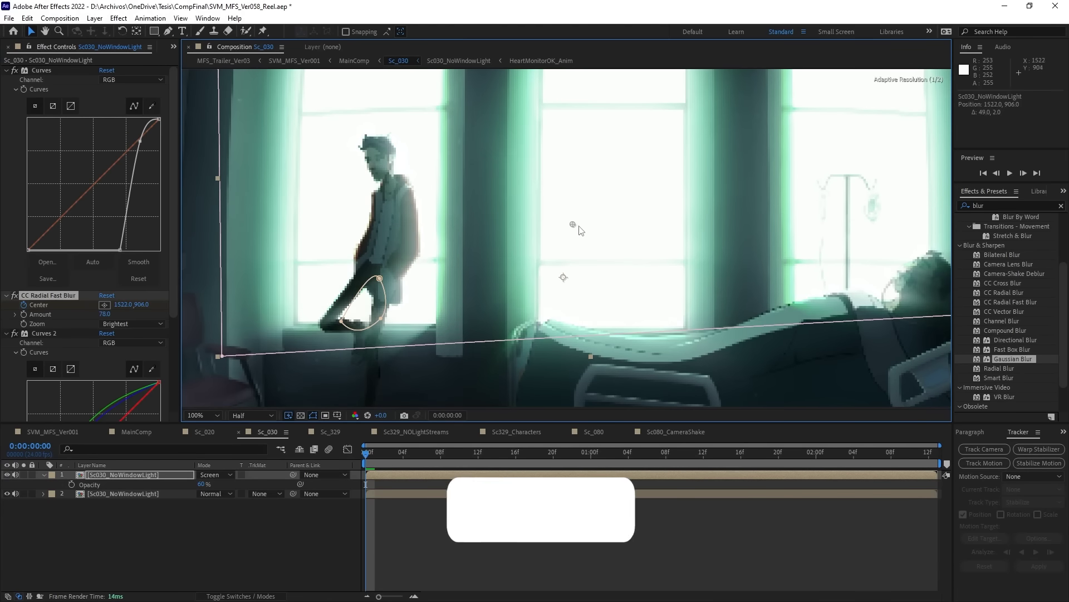
mouse_move(579, 230)
mouse_down()
mouse_move(510, 269)
mouse_move(393, 210)
mouse_move(480, 189)
mouse_move(608, 205)
mouse_move(691, 242)
mouse_move(724, 276)
mouse_move(491, 278)
mouse_move(332, 215)
mouse_move(392, 146)
mouse_move(432, 168)
mouse_move(426, 197)
mouse_move(448, 200)
mouse_up()
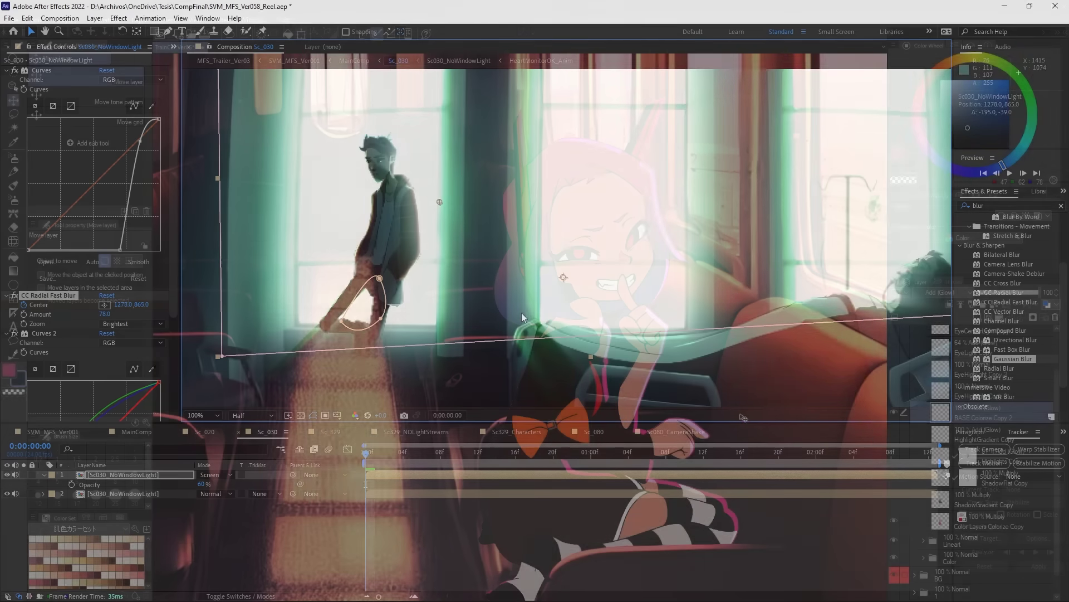
key(ctrl+u)
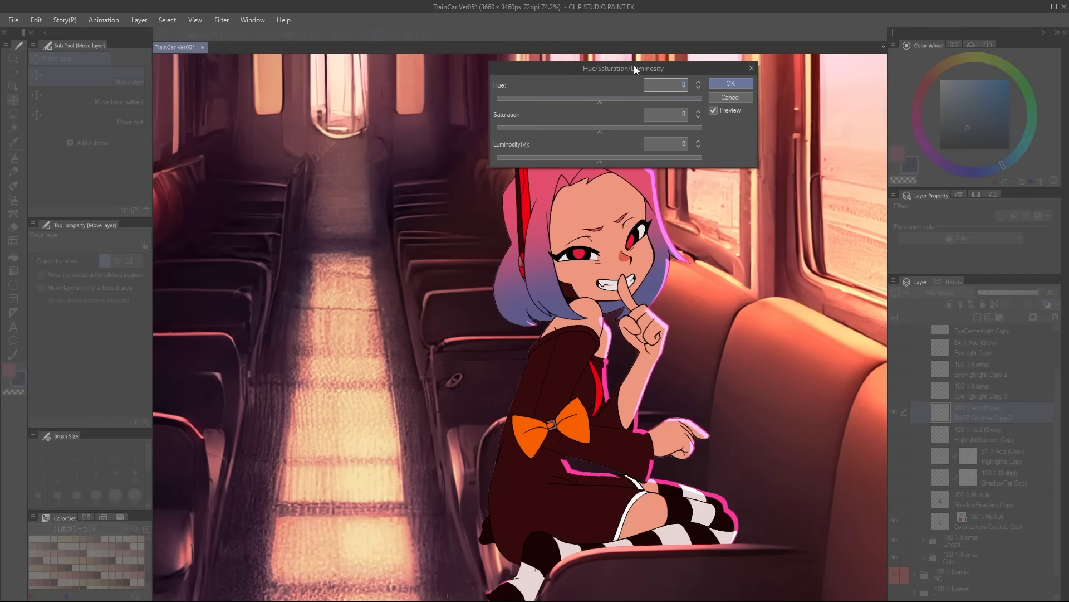
Confirm the glow layer's hue shift of 28 and reorder the two glow layers
drag(634, 65, 827, 93)
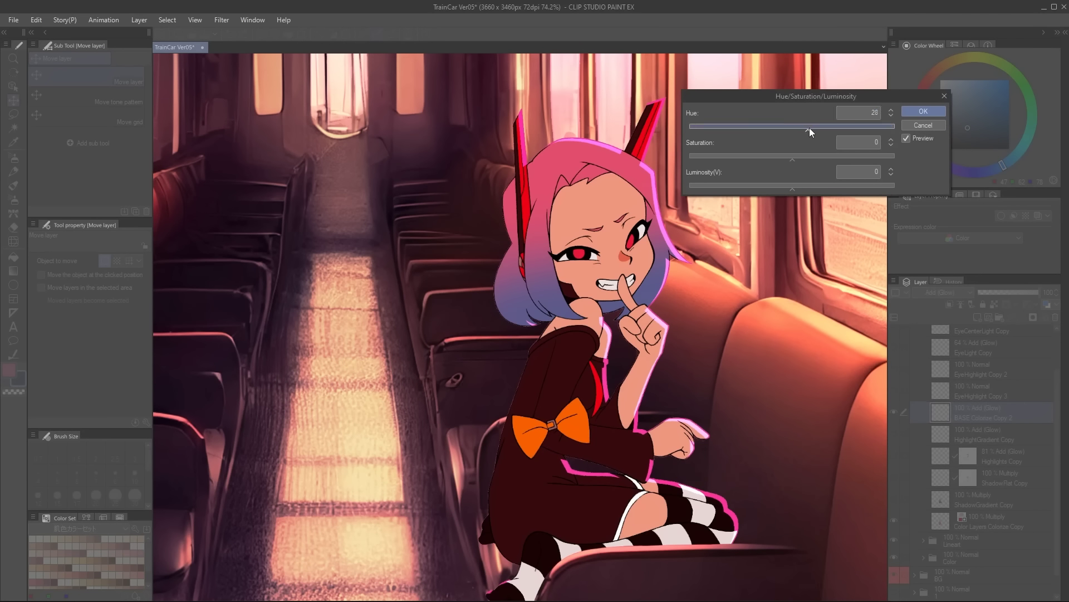
key(Return)
drag(980, 413, 968, 327)
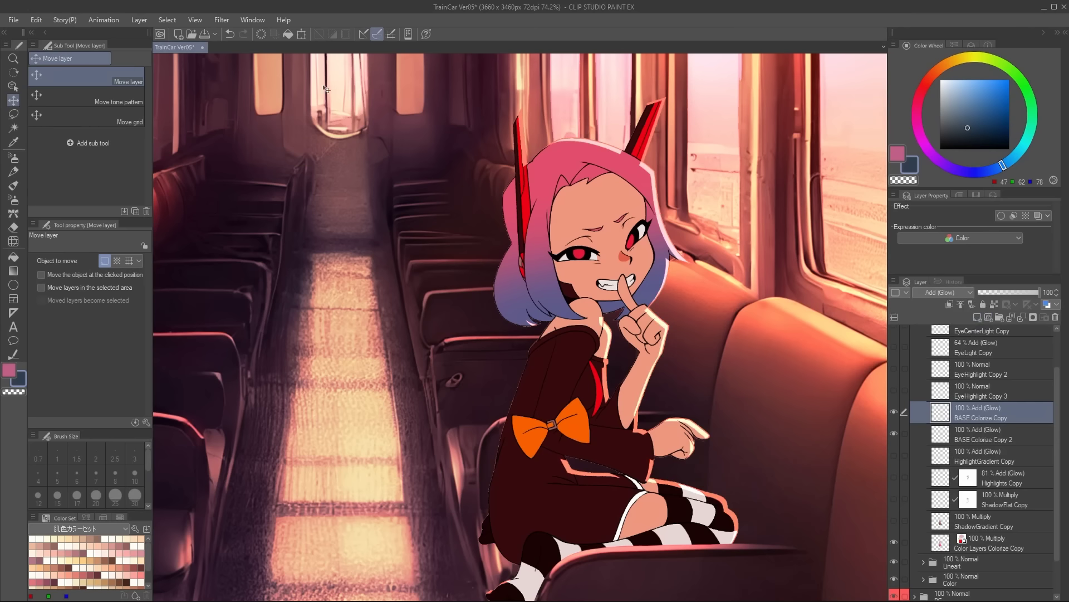
Apply a Gaussian blur of strength about 8.49 to the glow layer
click(222, 20)
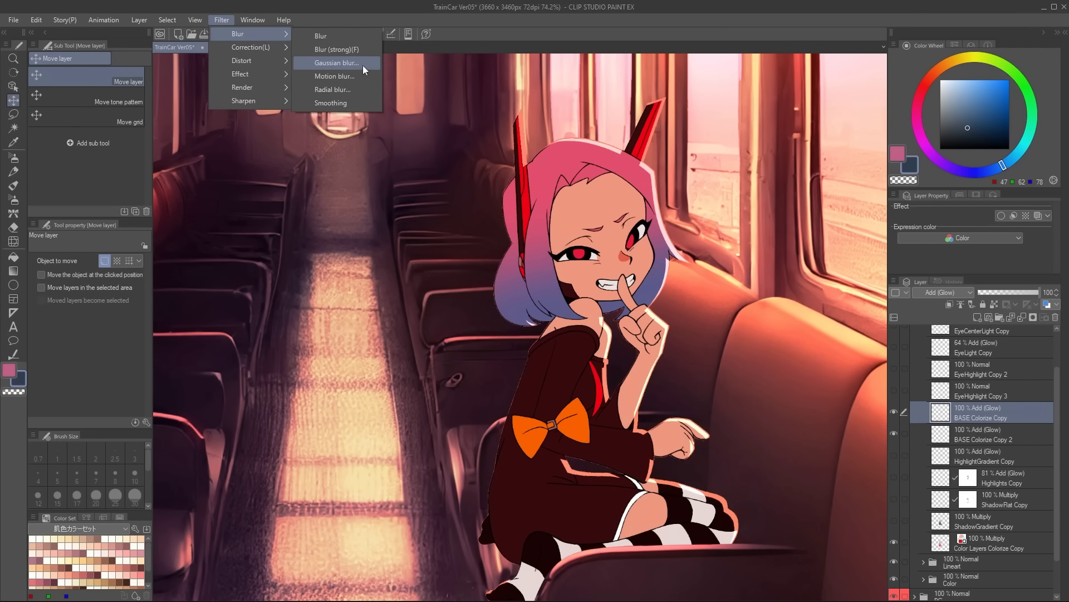
click(362, 65)
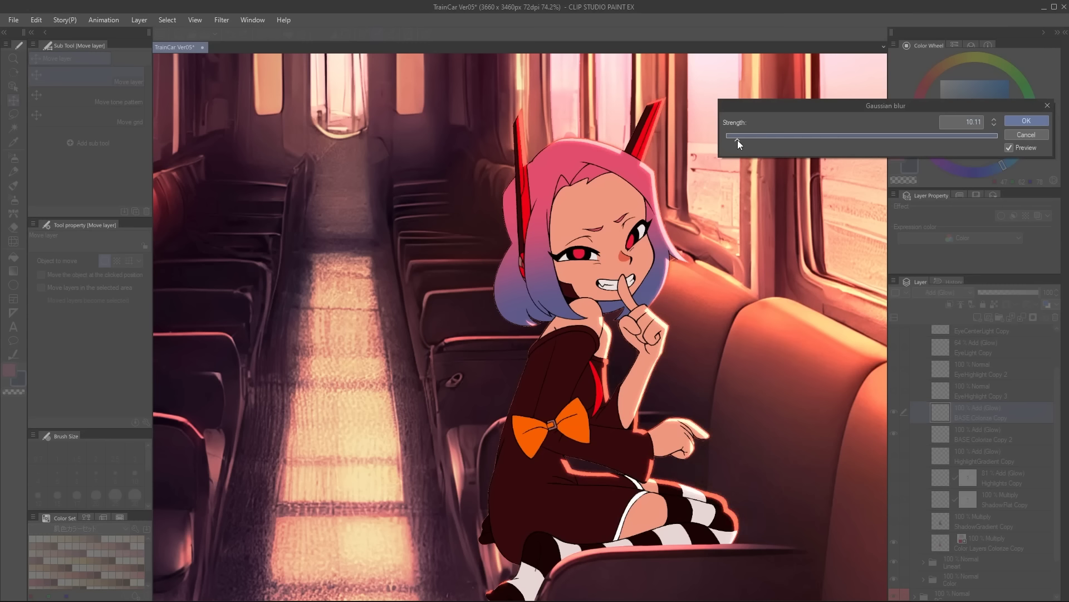
scroll(770, 166, up, 4)
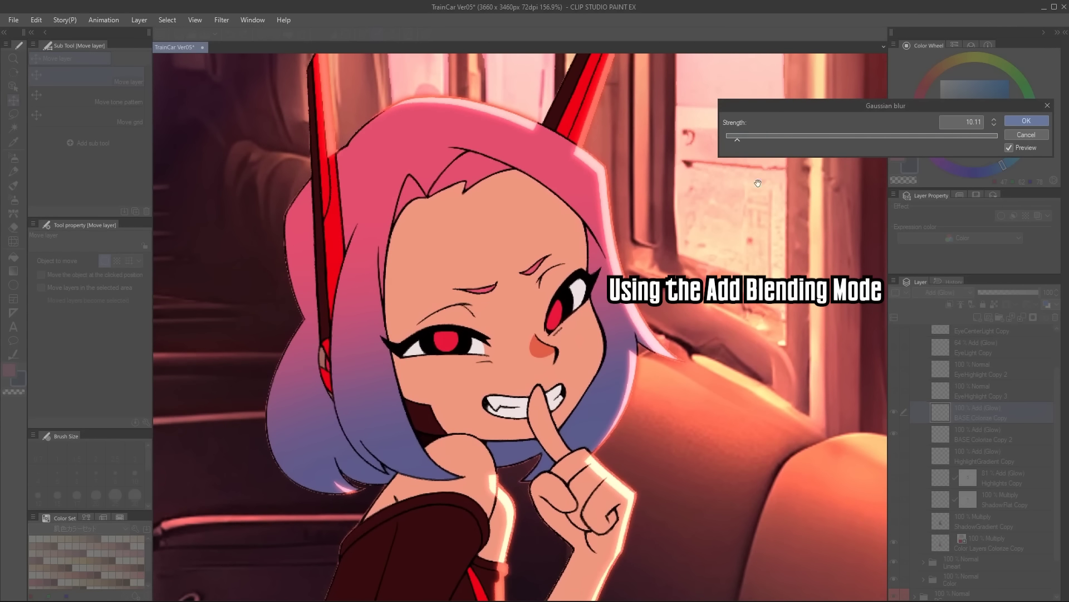
drag(734, 139, 737, 139)
scroll(725, 298, down, 4)
drag(724, 298, 647, 280)
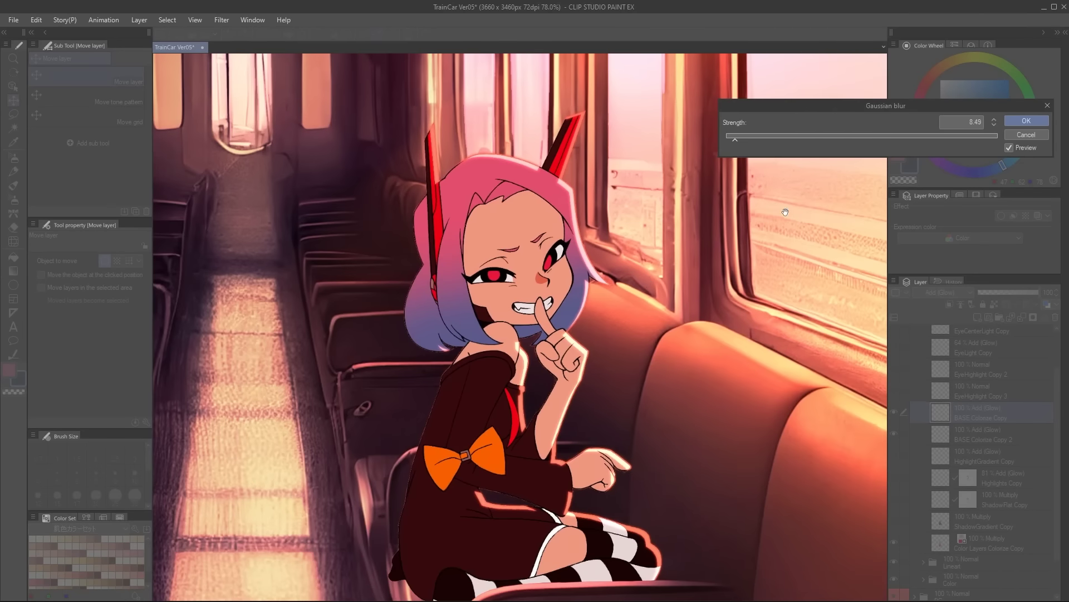
click(1035, 121)
drag(721, 331, 719, 282)
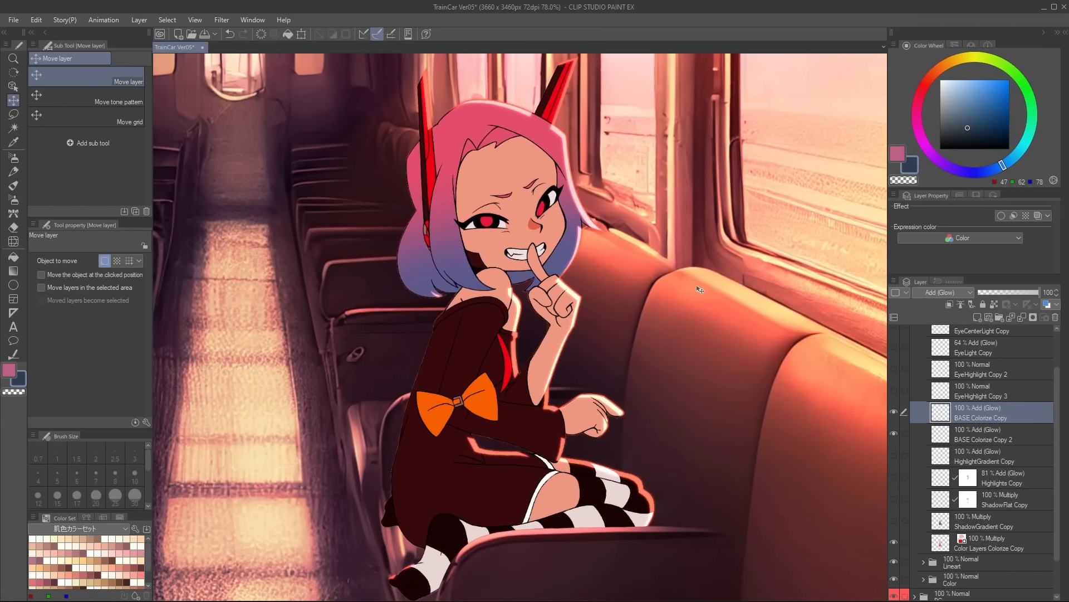
drag(658, 303, 704, 310)
Group the glow layers into a Highlights folder set to Through blending, with a layer mask
shift+click(983, 439)
key(ctrl+g)
double_click(974, 411)
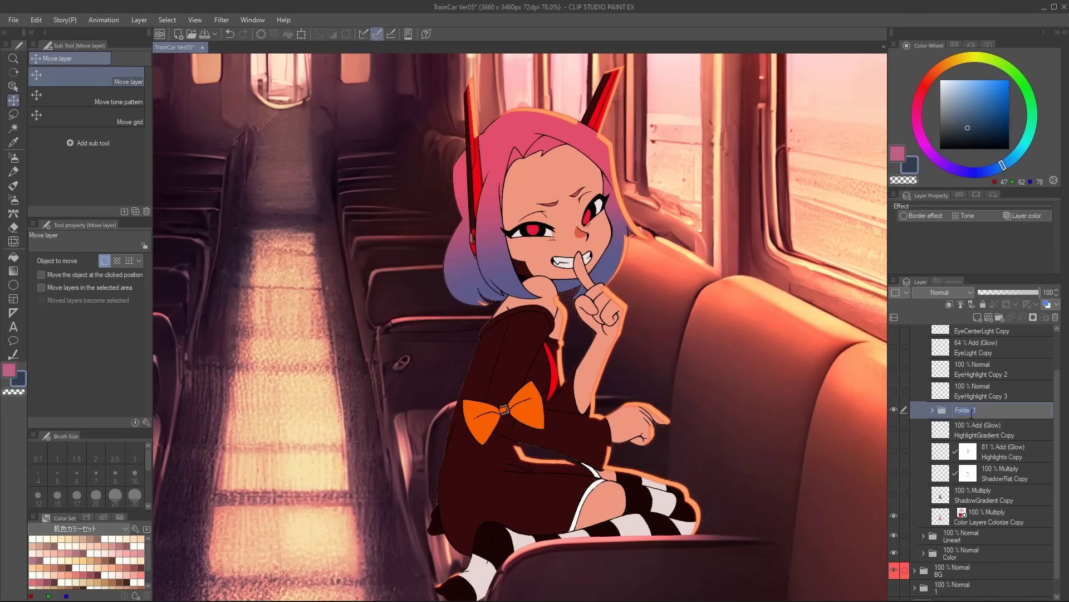
click(947, 293)
click(956, 302)
click(1034, 317)
Pick the soft-edged pen for masking and adjust its brush size, ending around 97
key(p)
mouse_move(739, 489)
mouse_down()
mouse_move(717, 421)
mouse_move(658, 462)
mouse_up()
drag(515, 362, 492, 364)
scroll(492, 363, up, 4)
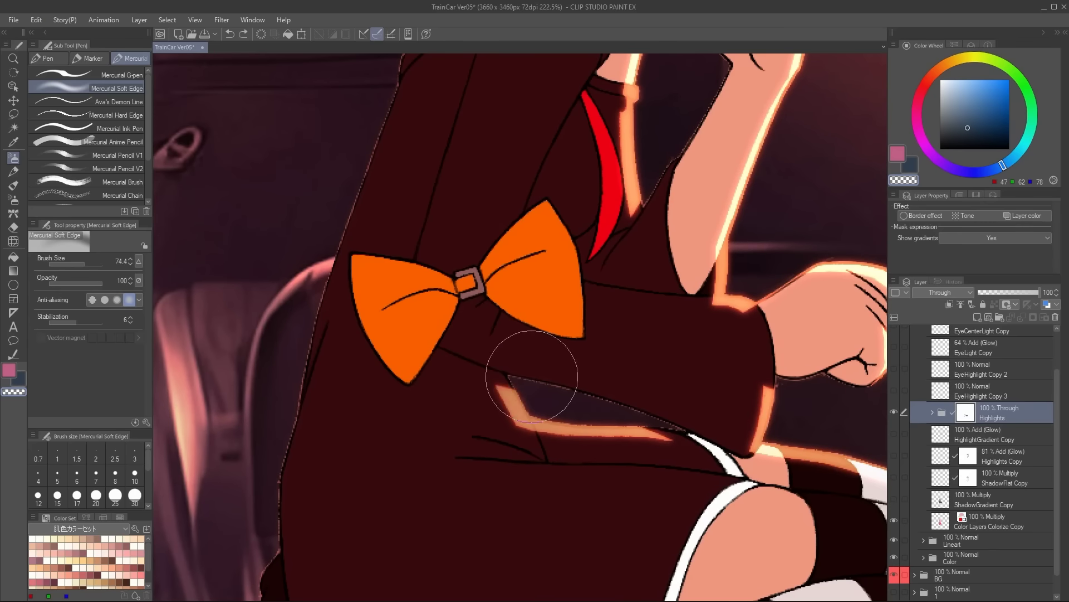
drag(824, 340, 371, 447)
scroll(371, 447, down, 2)
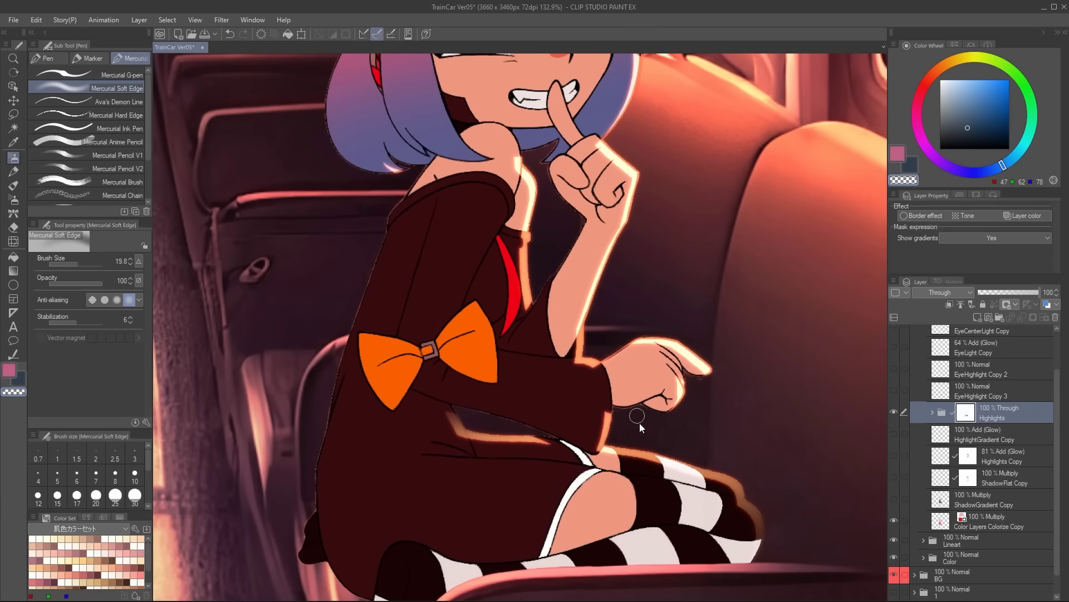
scroll(607, 417, up, 2)
drag(717, 370, 673, 297)
scroll(673, 296, up, 2)
scroll(622, 373, up, 2)
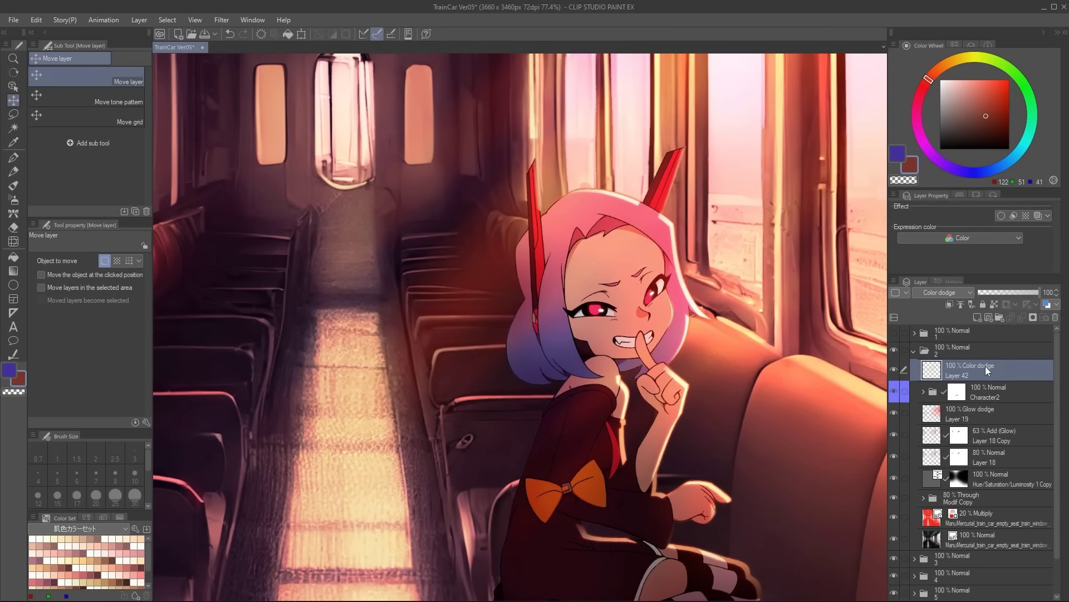
Select the character from its layer and paint purple Multiply shadow over her hair, face, body and bow
right_click(983, 368)
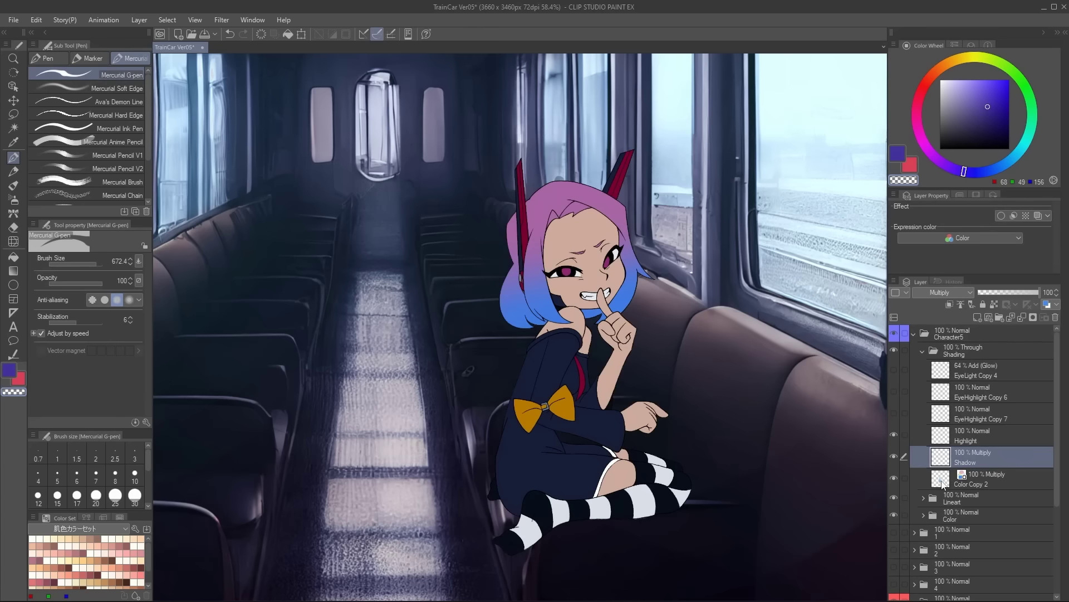
ctrl+click(941, 479)
click(672, 572)
drag(347, 342, 557, 167)
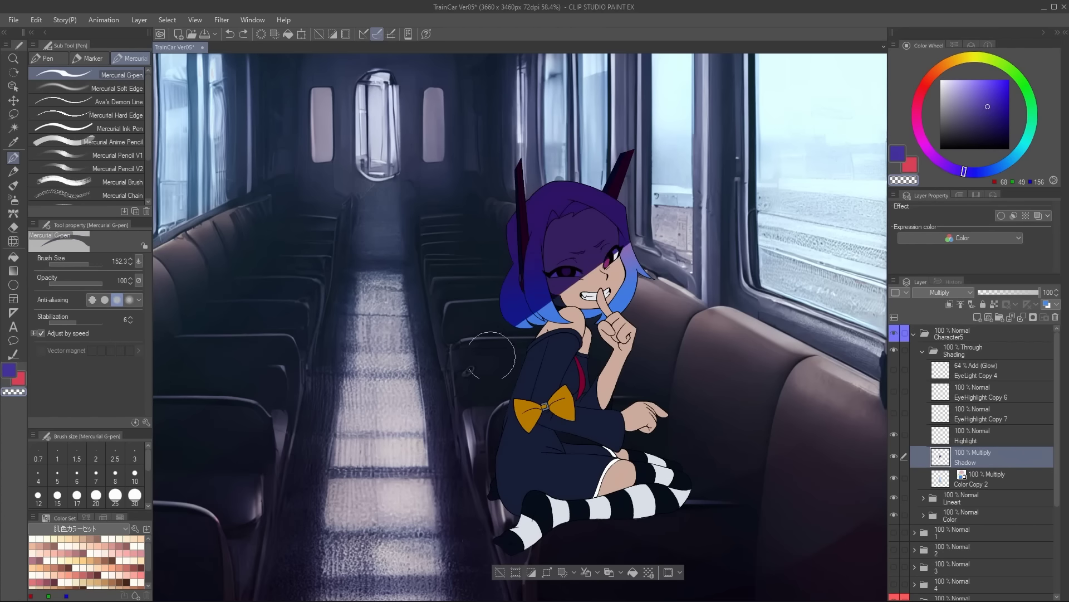
drag(663, 390, 490, 461)
drag(551, 357, 624, 278)
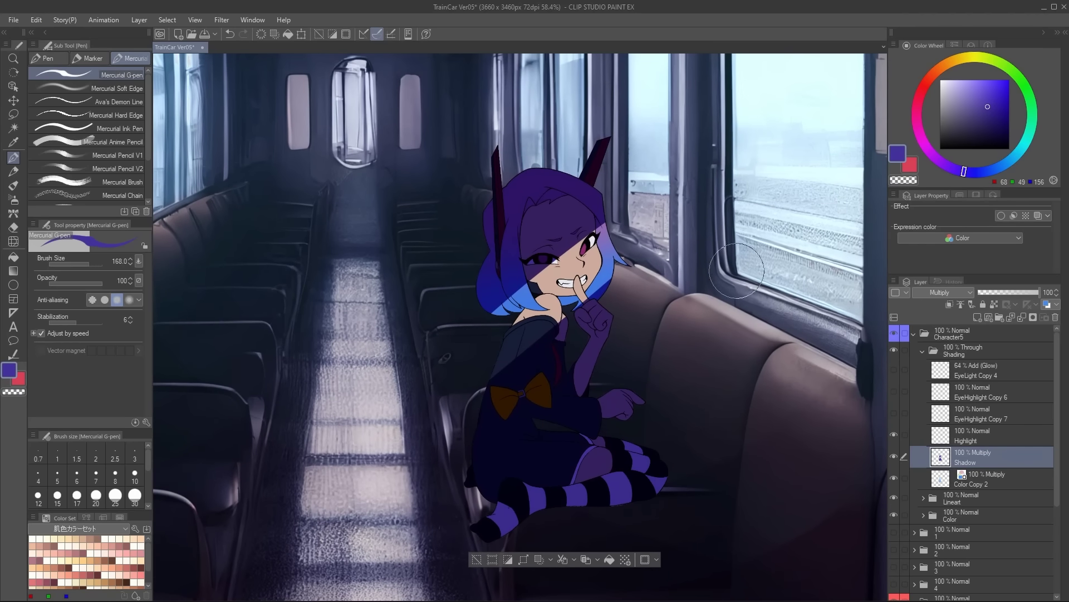
On an Add (Glow) highlight layer, paint soft light across the face and shift it to pink
click(981, 435)
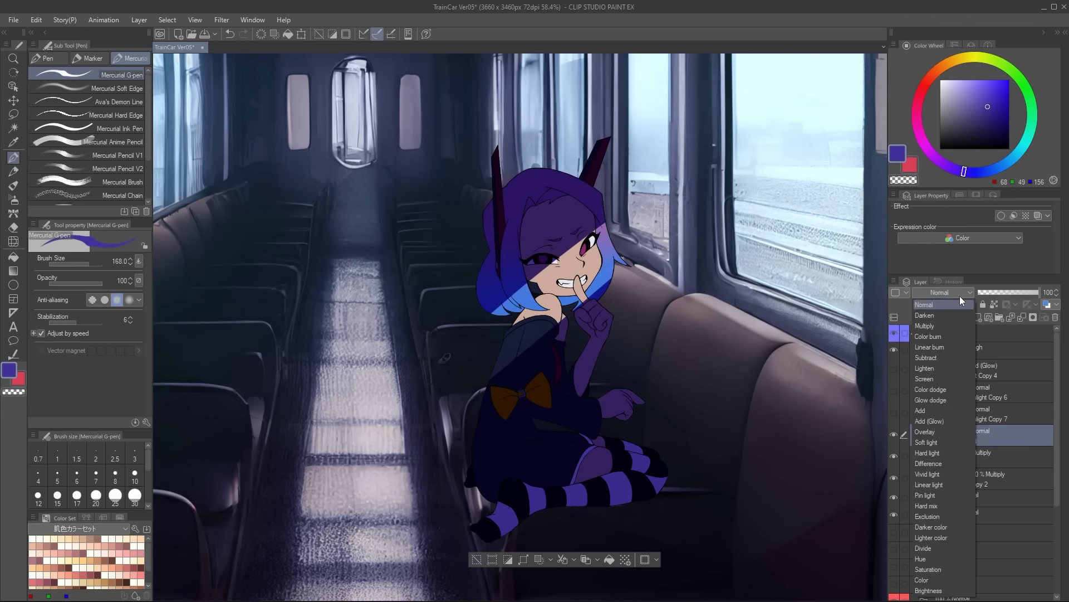
click(117, 88)
drag(523, 234, 601, 211)
key(ctrl+u)
mouse_move(792, 126)
mouse_down()
mouse_move(815, 131)
mouse_move(741, 146)
mouse_move(849, 144)
mouse_up()
click(923, 124)
Mask the shadow layer over the lit face, then add more soft light over face and shoulder
click(970, 459)
drag(529, 239, 591, 334)
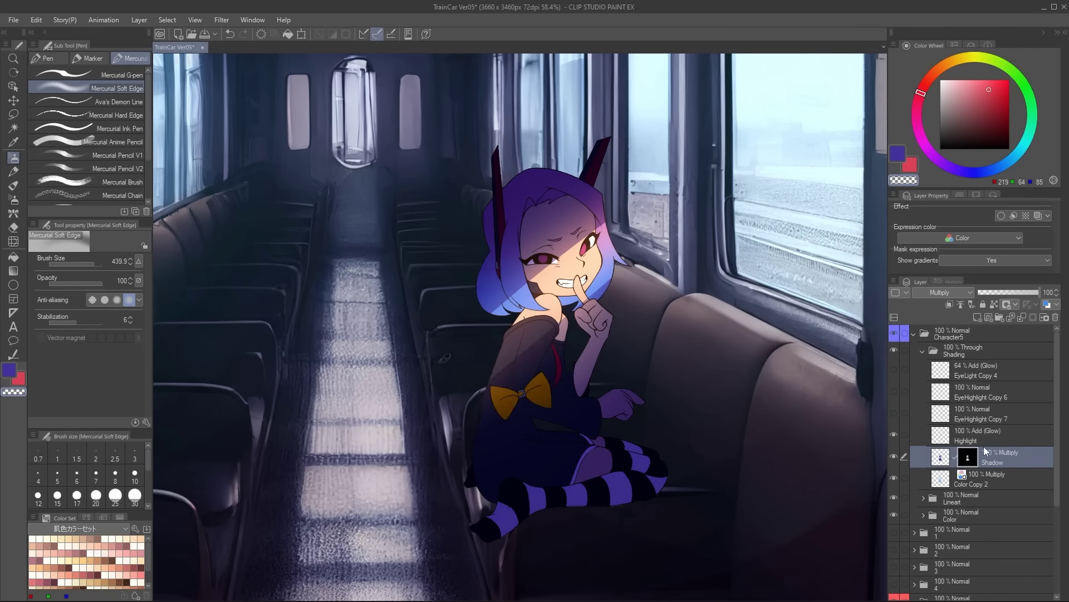
click(975, 433)
drag(590, 234, 648, 275)
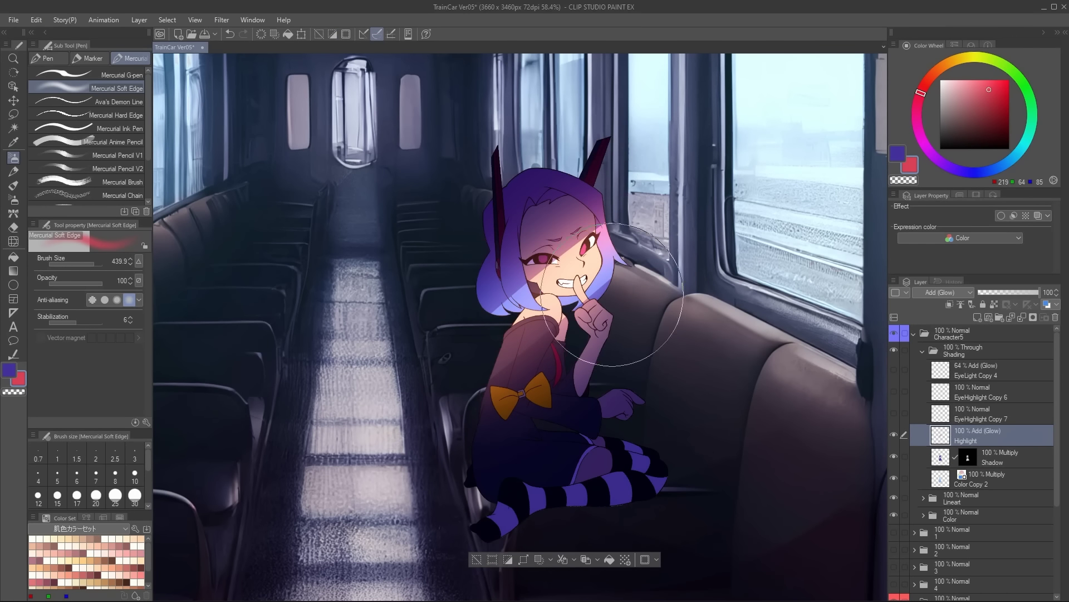
Mirror the canvas to check the drawing, zoom in, and expand the Color layer folder
key(h)
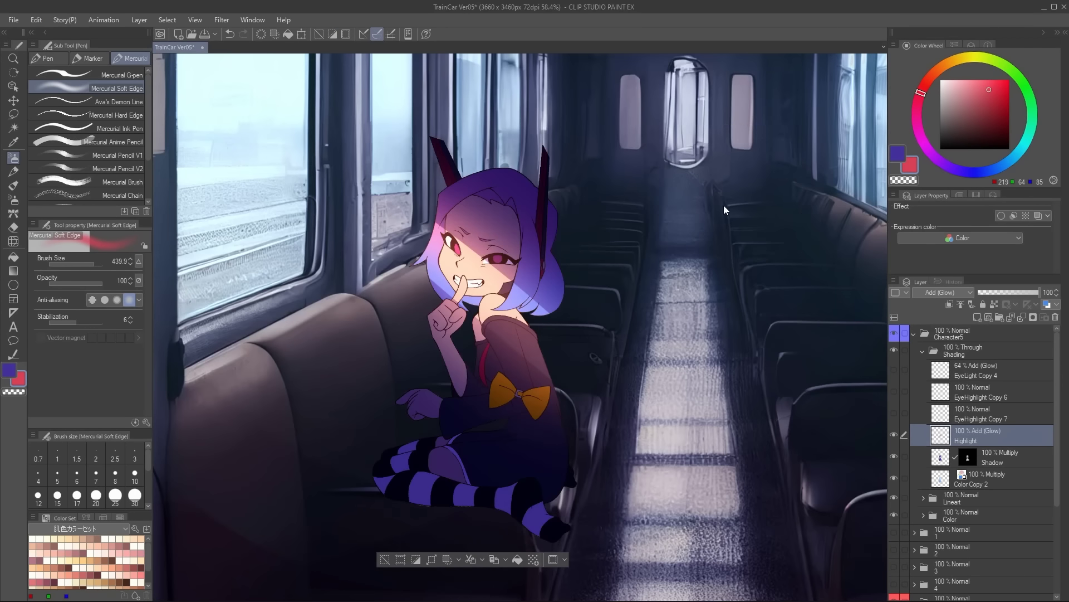
drag(517, 276, 651, 302)
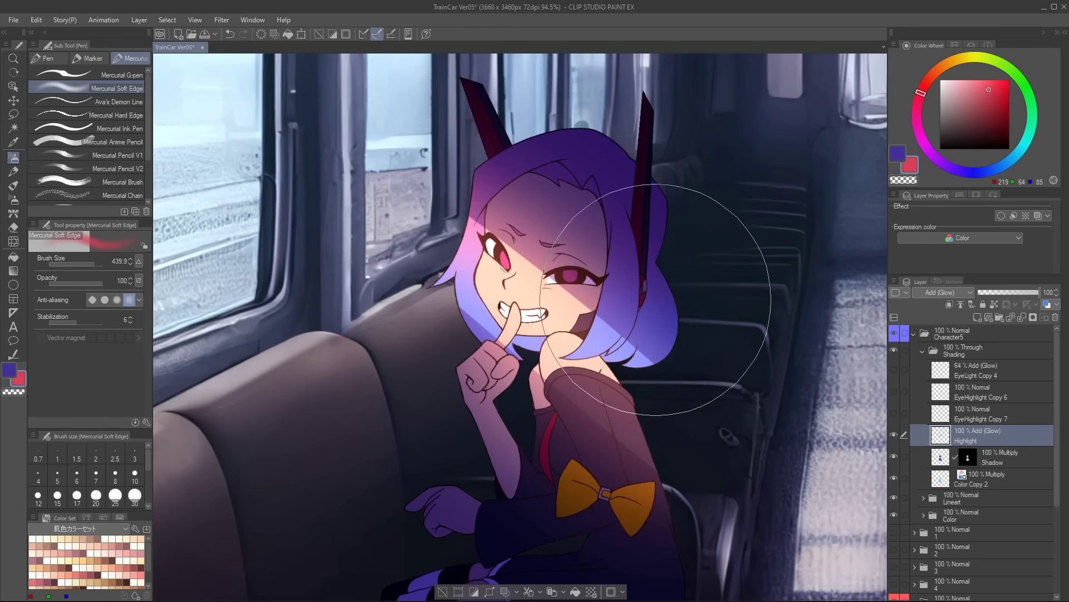
click(924, 515)
scroll(1048, 446, down, 5)
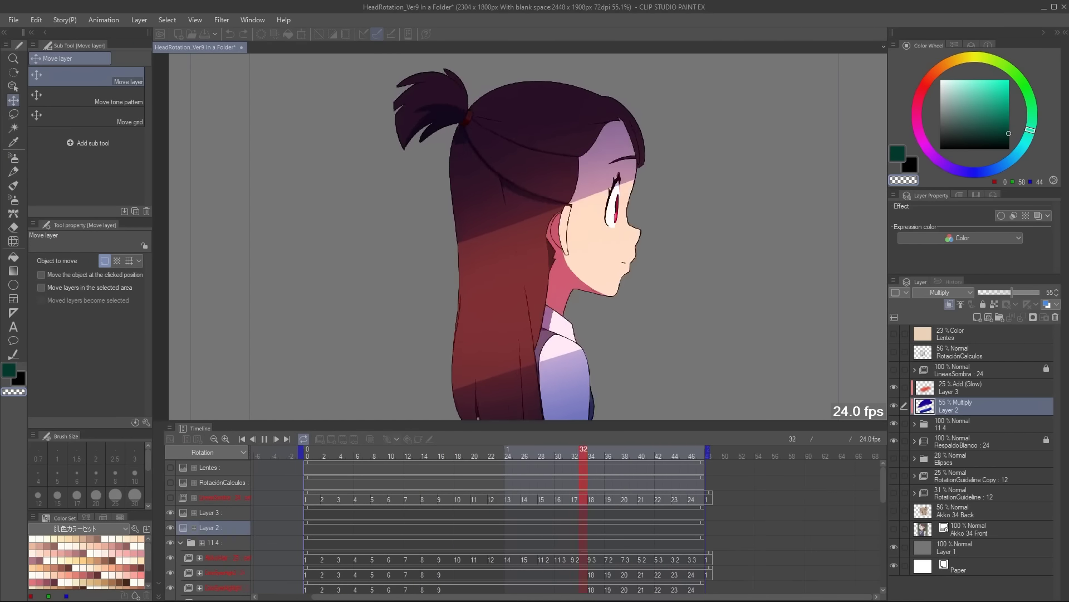
Stop playback and scrub through the head-rotation animation on the Timeline
key(space)
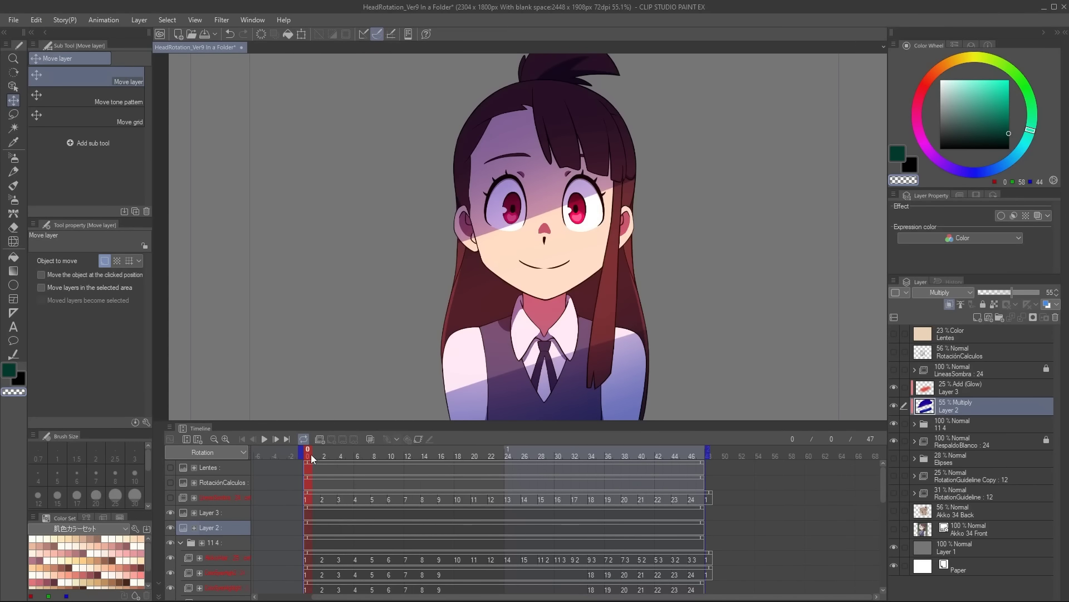
drag(416, 455, 263, 463)
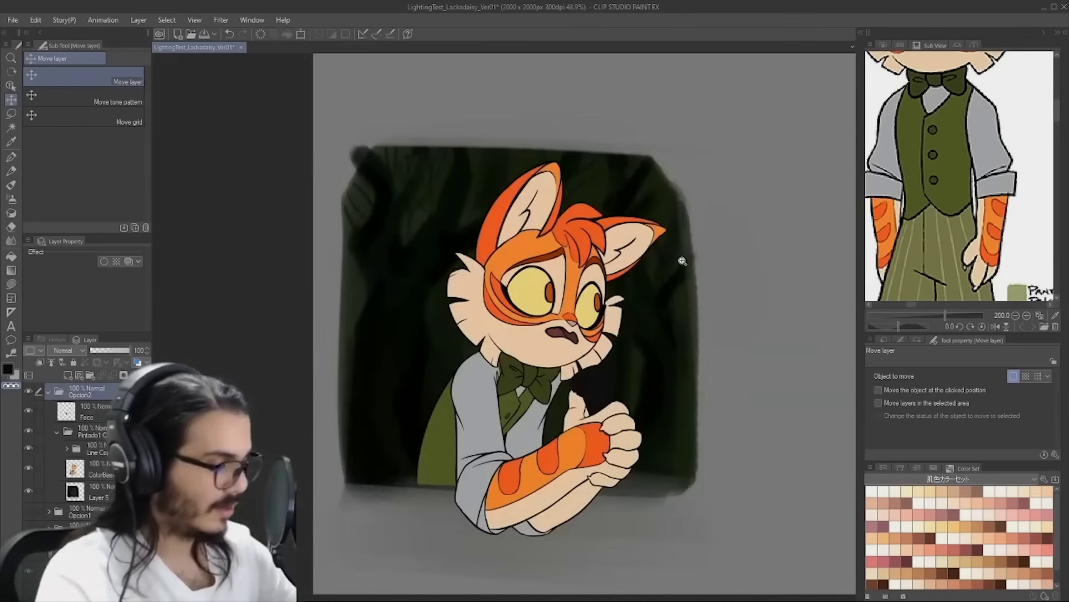
scroll(683, 260, up, 3)
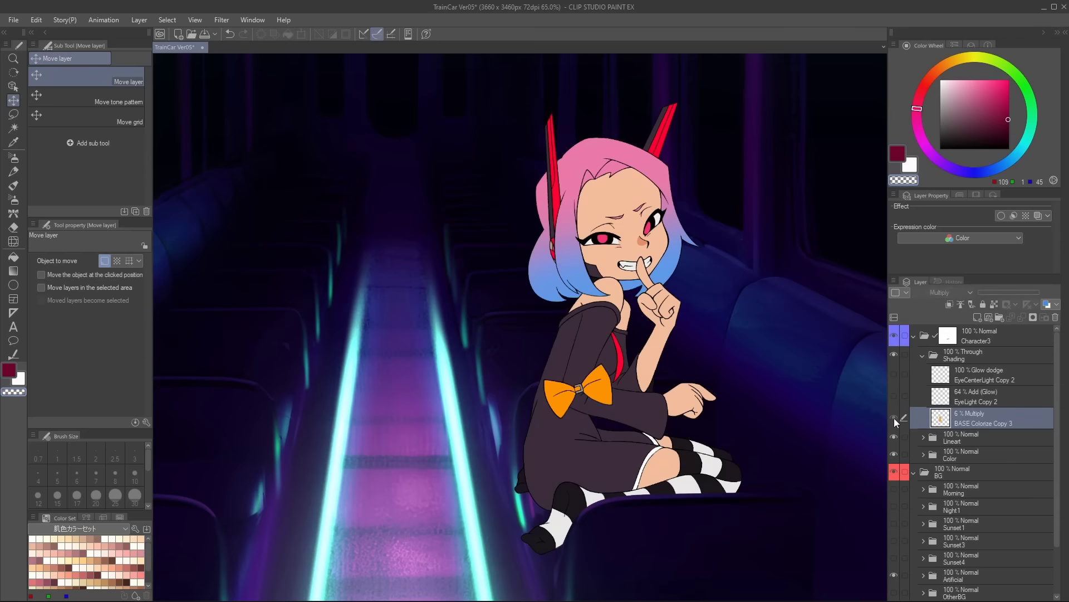
Show BASE Colorize Copy 3 at 100% opacity, darkening luminosity to -68 and shifting hue toward blue
click(894, 417)
drag(1008, 295, 1068, 298)
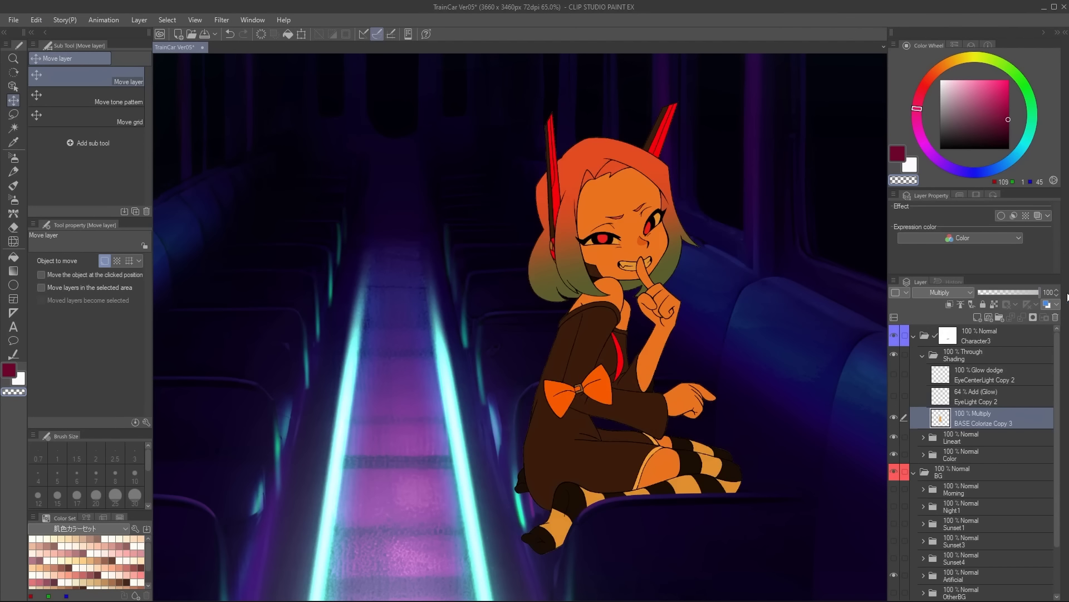
key(ctrl+u)
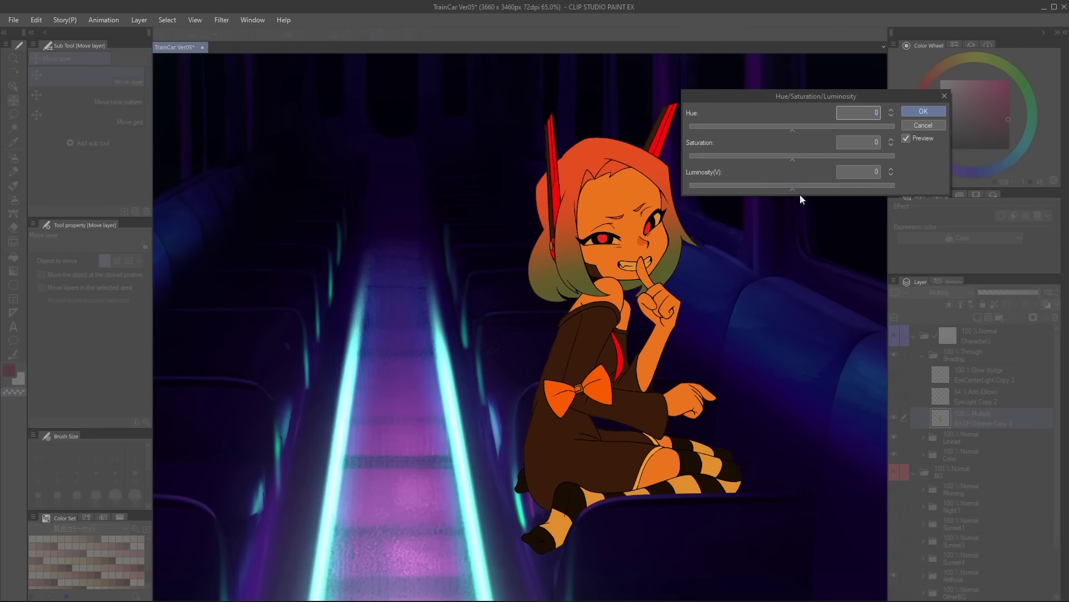
drag(795, 188, 722, 193)
drag(792, 126, 831, 126)
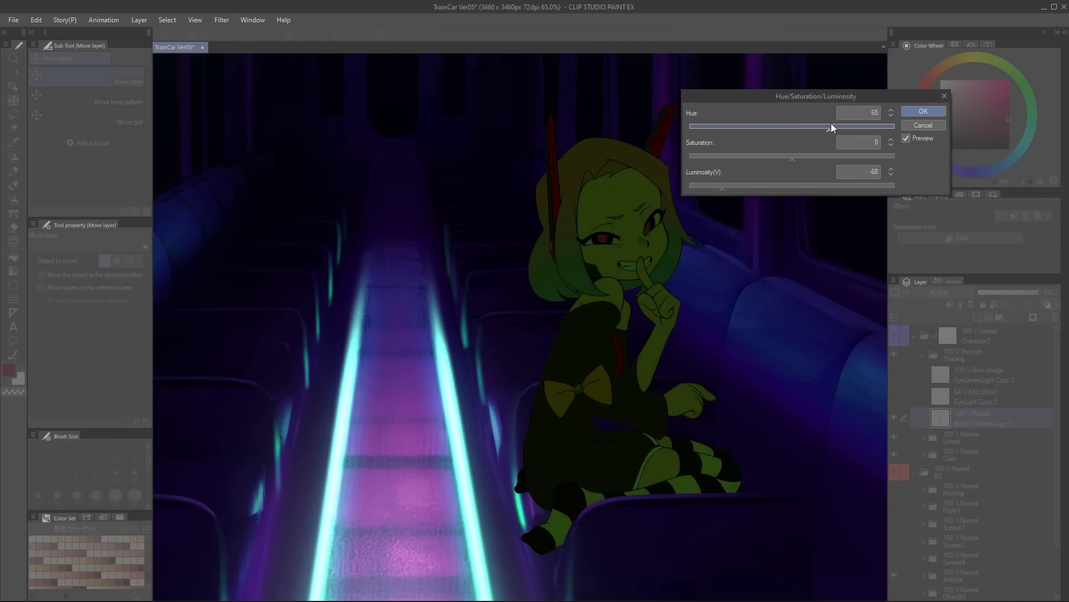
click(923, 113)
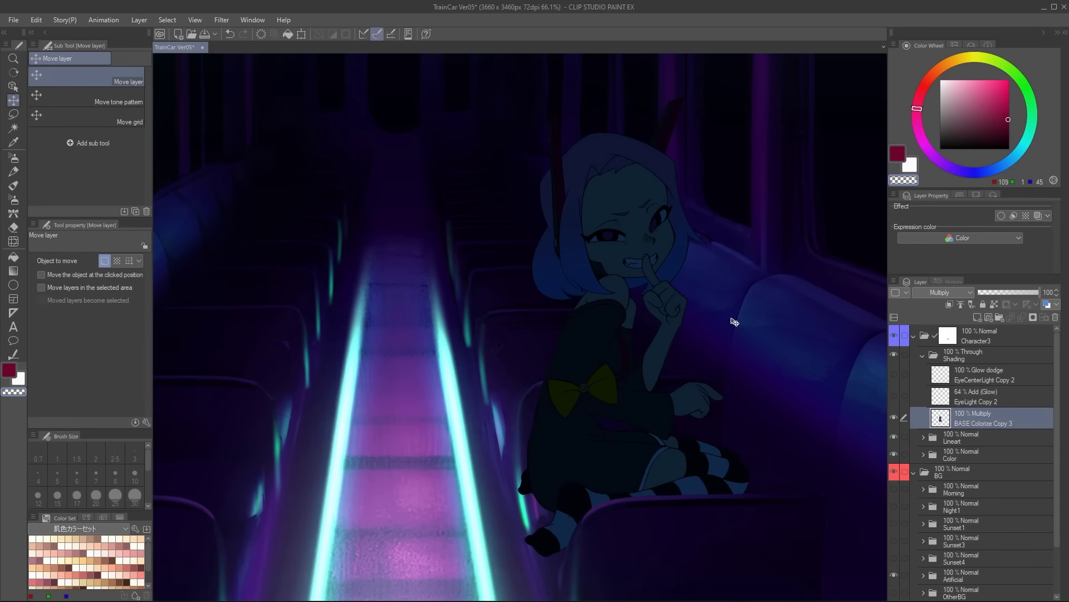
Paint the cheek back to lit skin on the mask with the pen, then add a new layer above
key(p)
scroll(735, 322, up, 5)
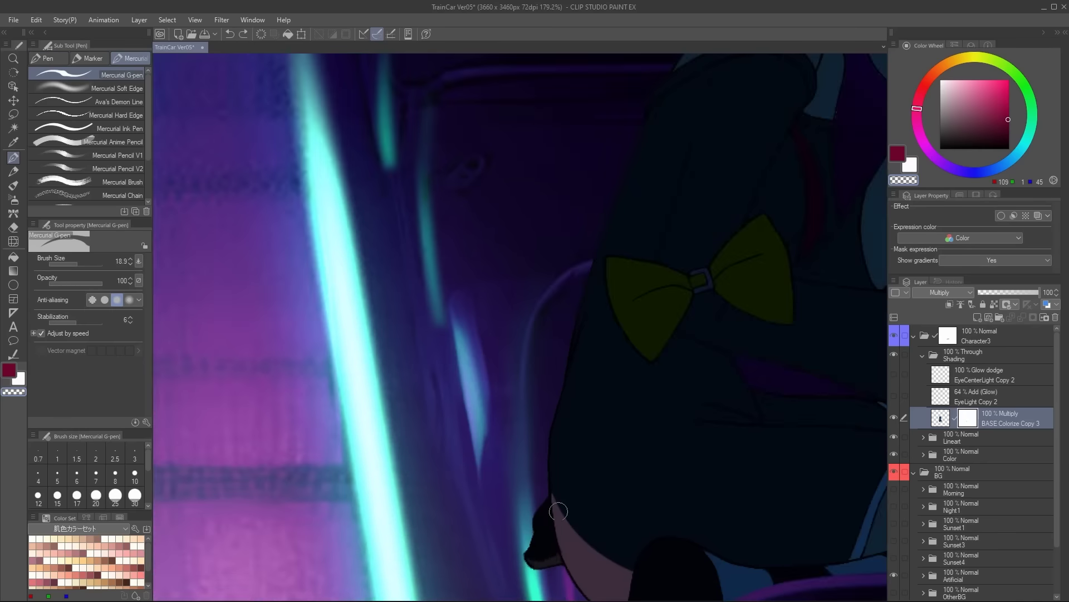
drag(540, 281, 526, 449)
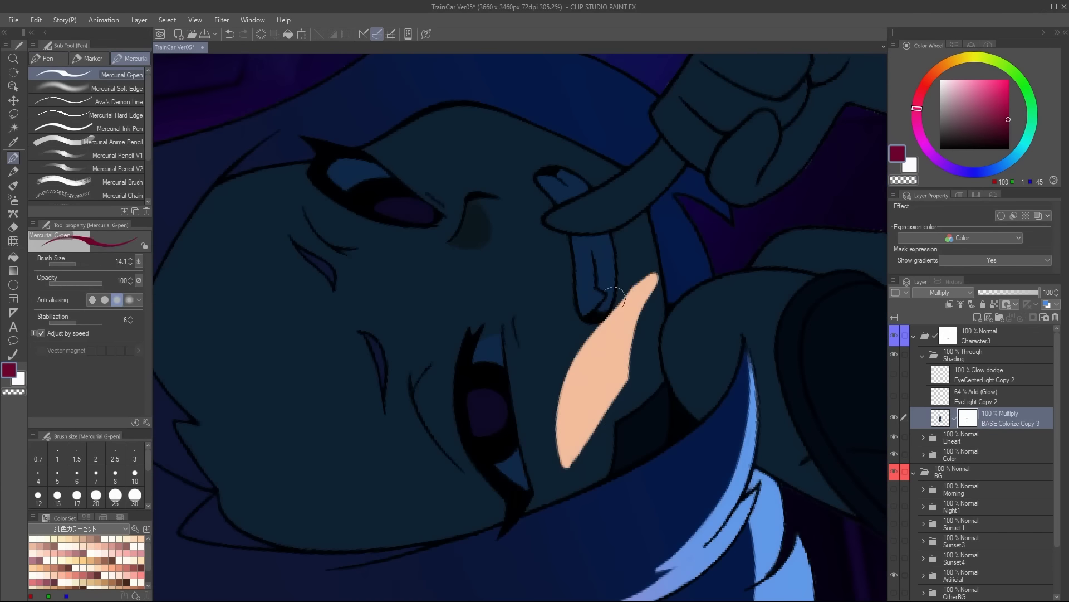
scroll(568, 379, down, 3)
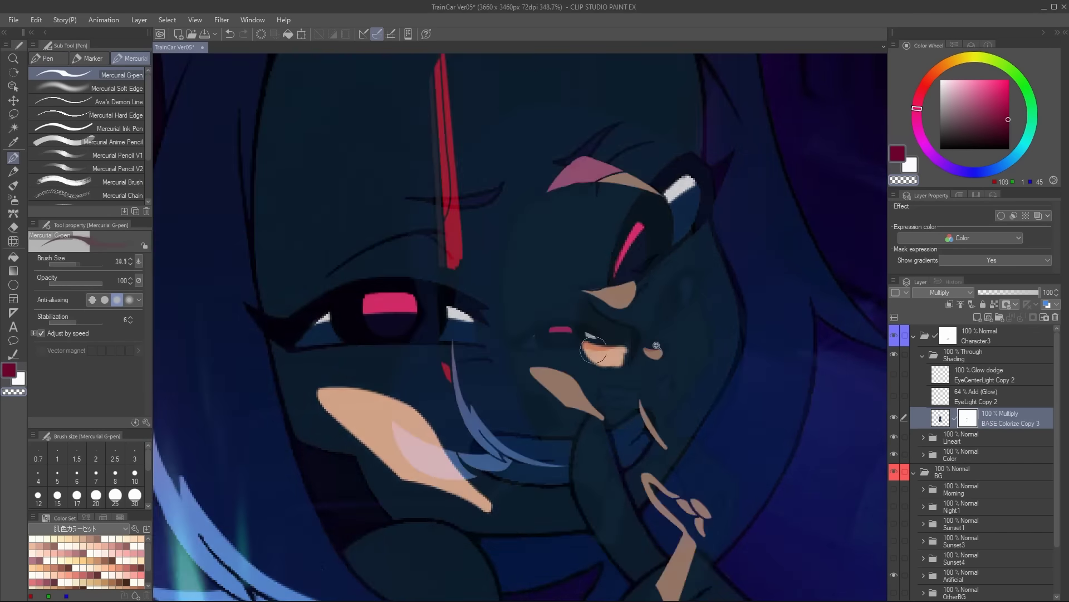
scroll(573, 328, down, 3)
scroll(513, 358, up, 3)
scroll(513, 359, down, 4)
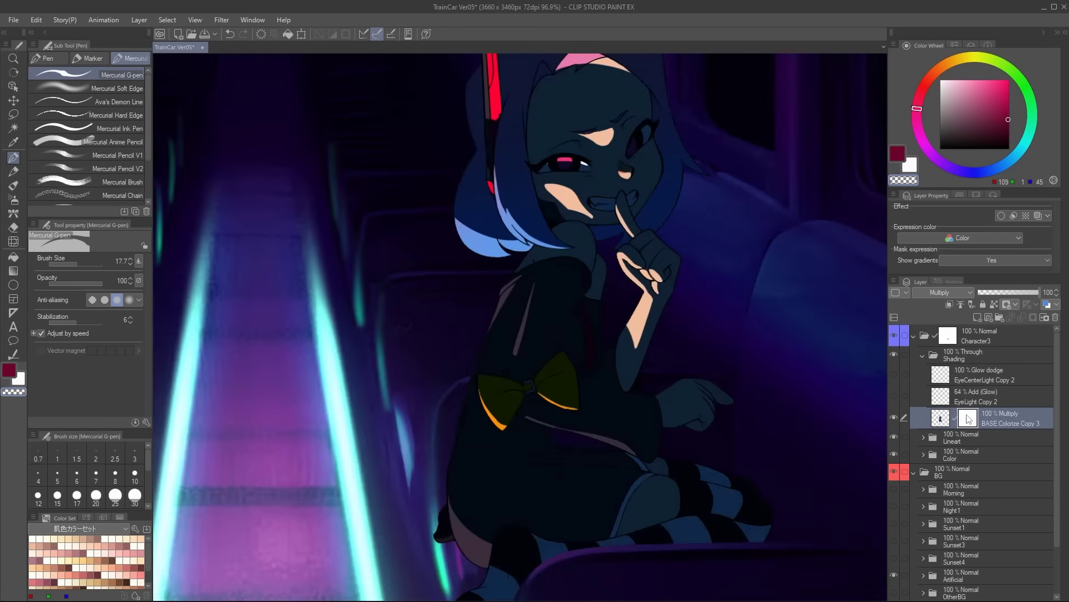
key(ctrl+shift+n)
scroll(634, 203, down, 1)
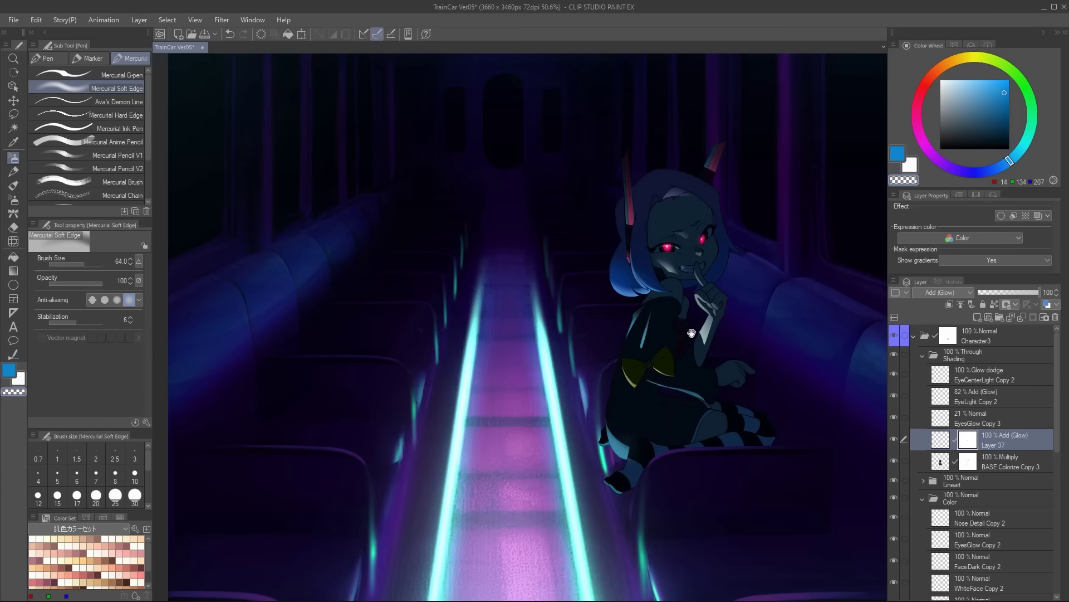
Move down the girl's body in view and raise the EyeLight Copy 2 layer's opacity to 100
scroll(672, 315, up, 2)
scroll(672, 315, up, 2)
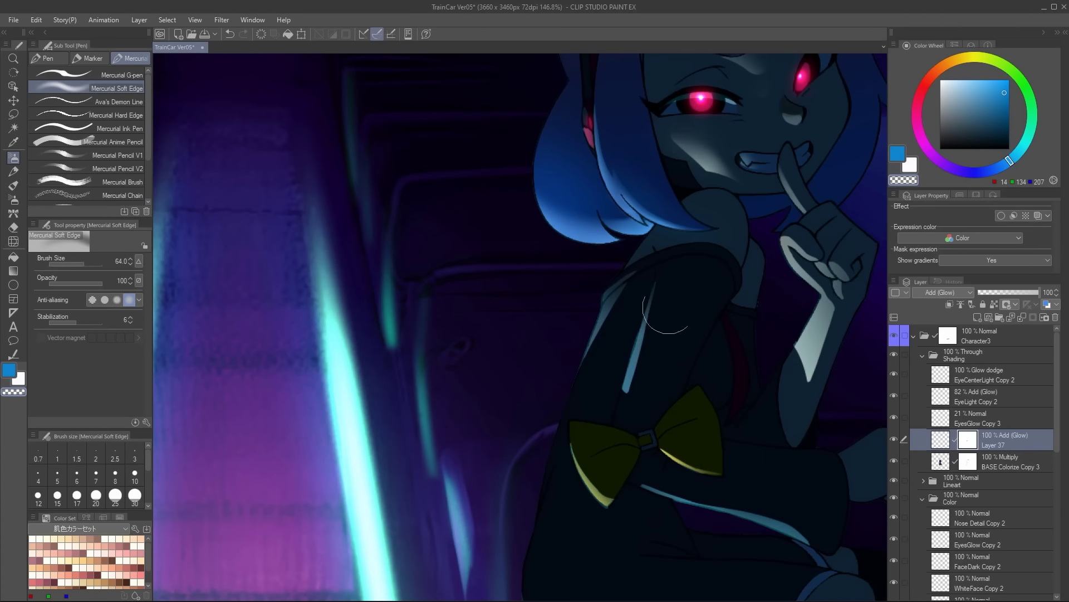
drag(708, 279, 703, 176)
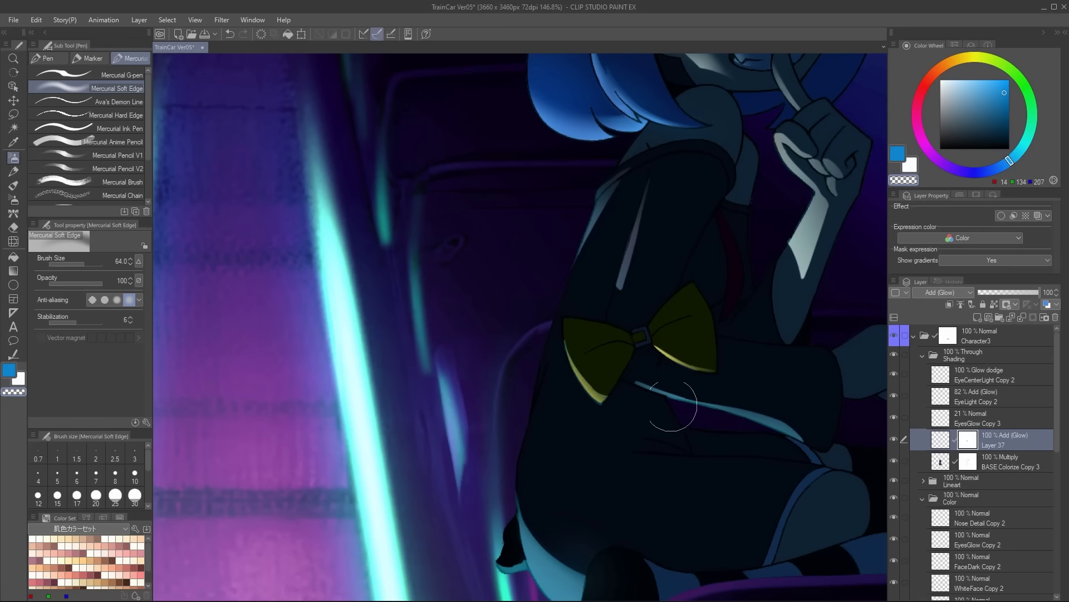
drag(718, 383, 720, 276)
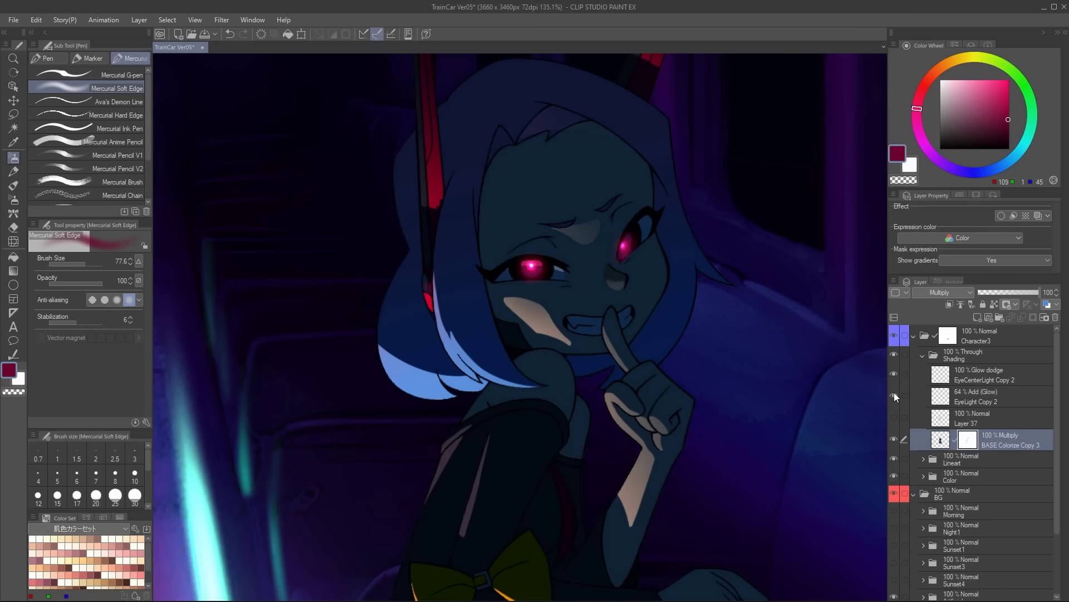
click(941, 393)
drag(1036, 293, 1041, 292)
drag(785, 390, 767, 379)
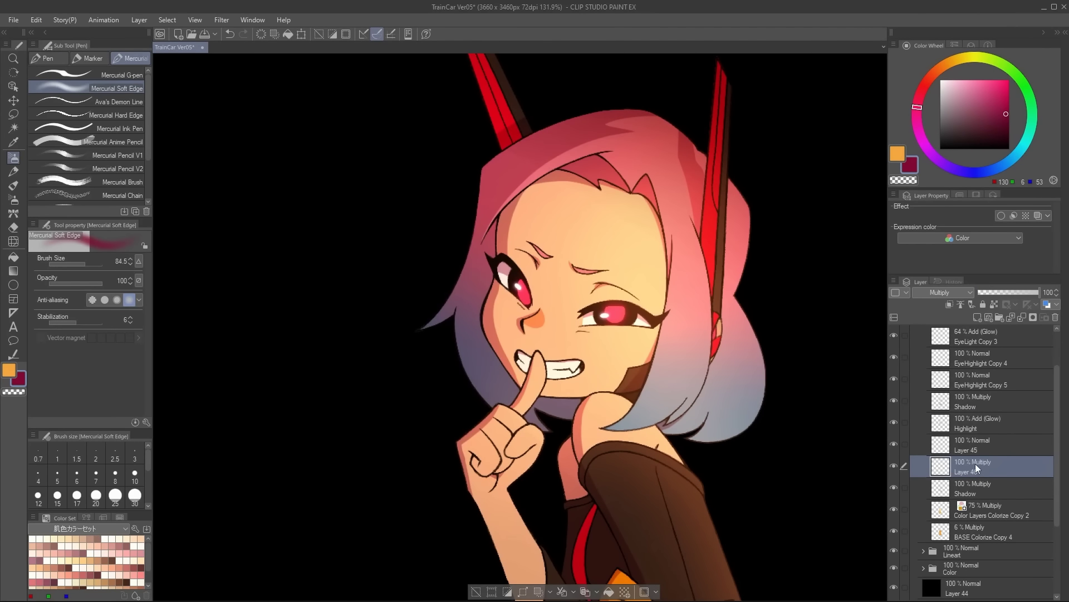
Zoom out on the two sailor-uniformed girls in SailorMoonCrap_Ver05
scroll(591, 297, down, 5)
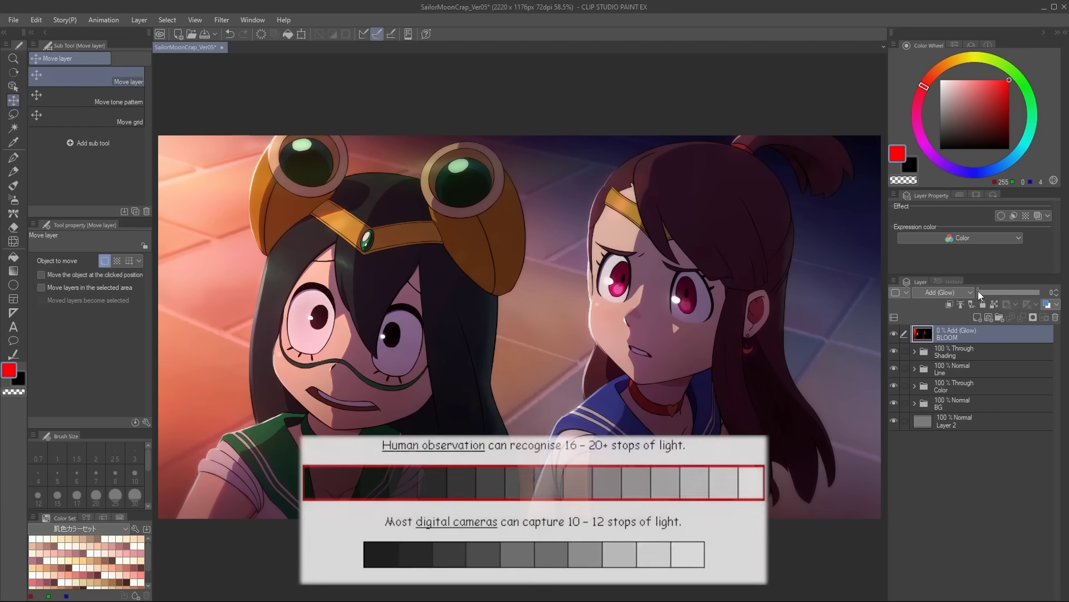
Raise the BLOOM layer to 50% opacity and toggle it off and on twice to compare
drag(983, 288, 1007, 288)
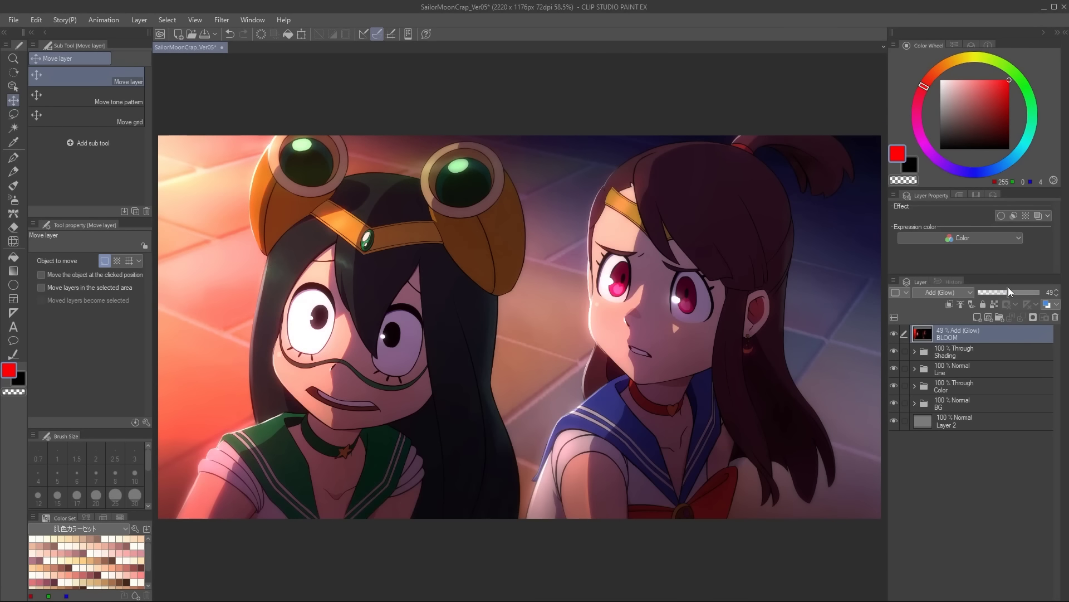
click(894, 335)
click(895, 334)
click(894, 335)
click(894, 334)
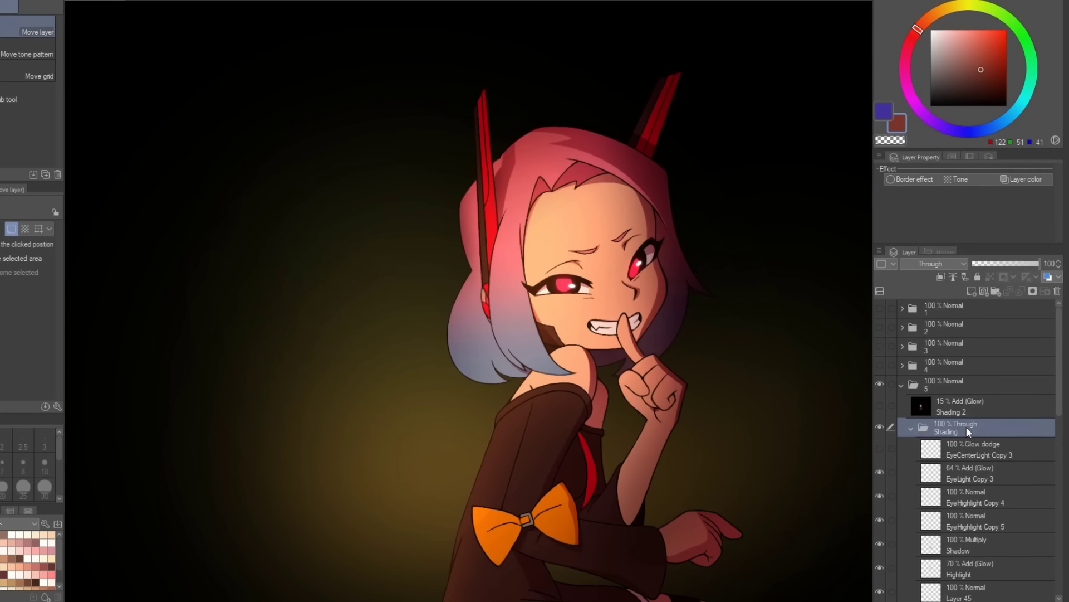
Add a new layer and a Tone Curve correction layer above the Shading folder
right_click(967, 427)
click(1014, 403)
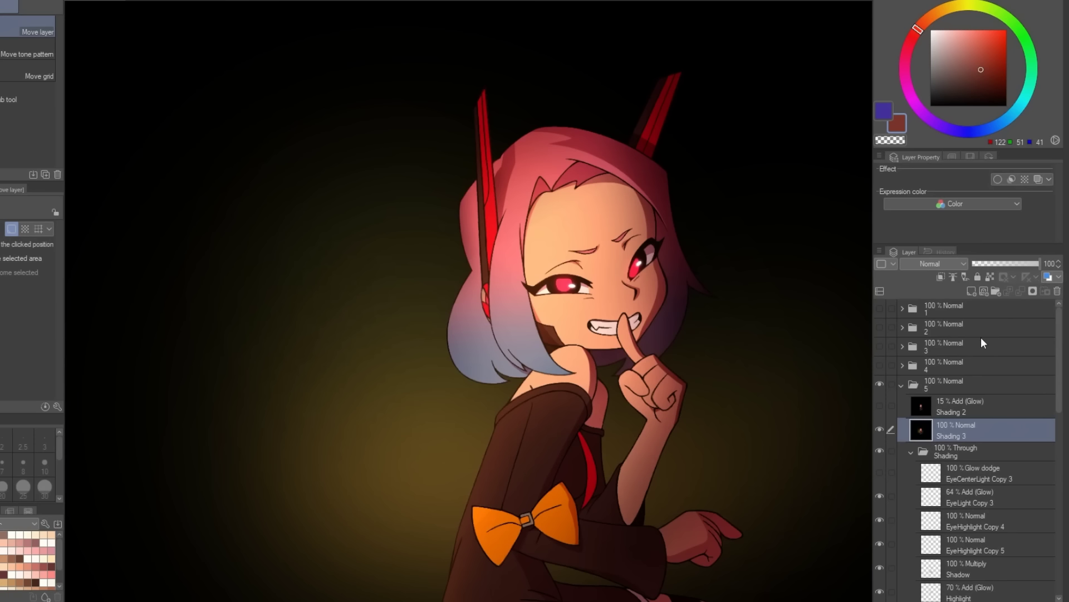
right_click(975, 425)
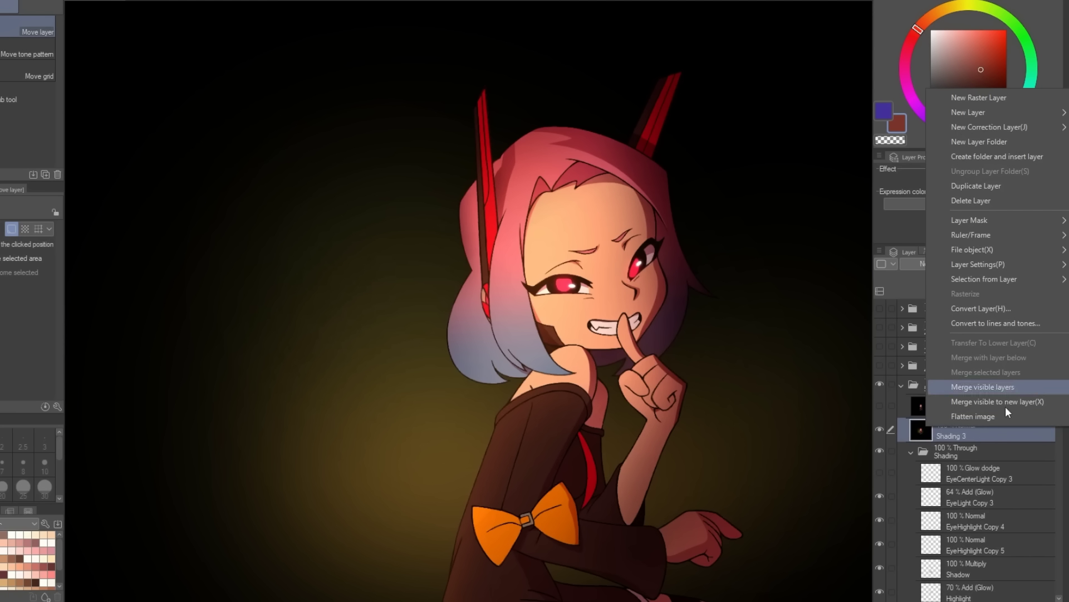
mouse_move(1015, 125)
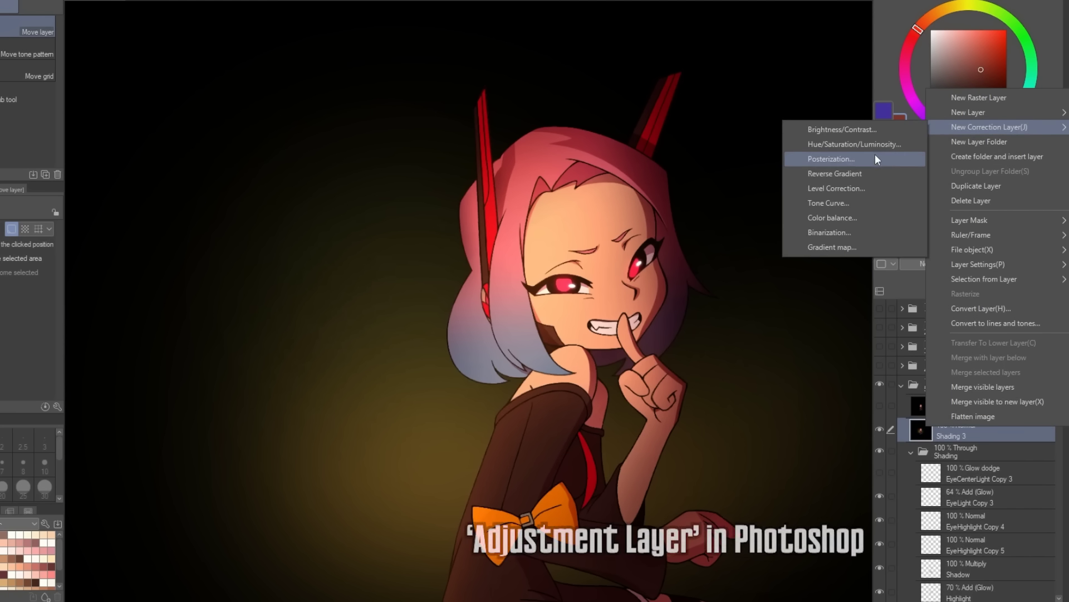
click(854, 211)
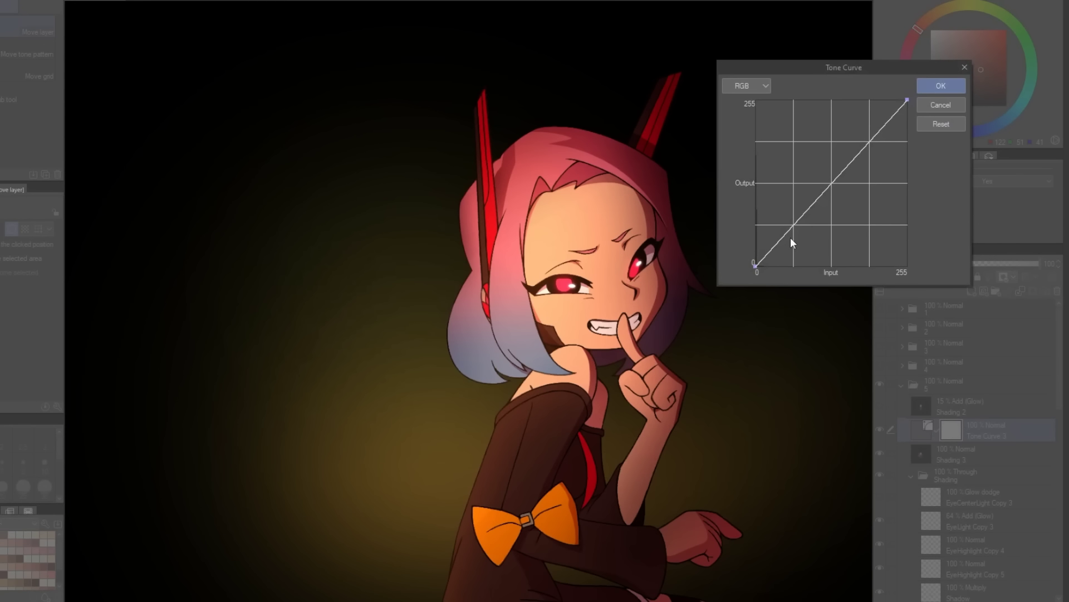
Bend the tone curve into a steep S, darkening shadows and lifting highlights
drag(790, 237, 833, 252)
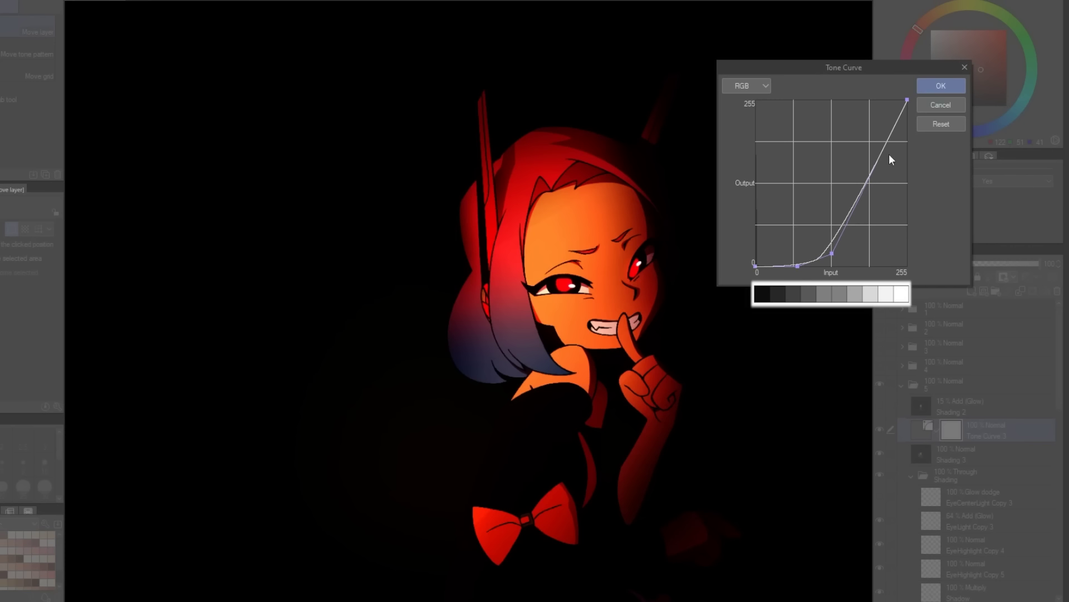
drag(884, 151, 882, 132)
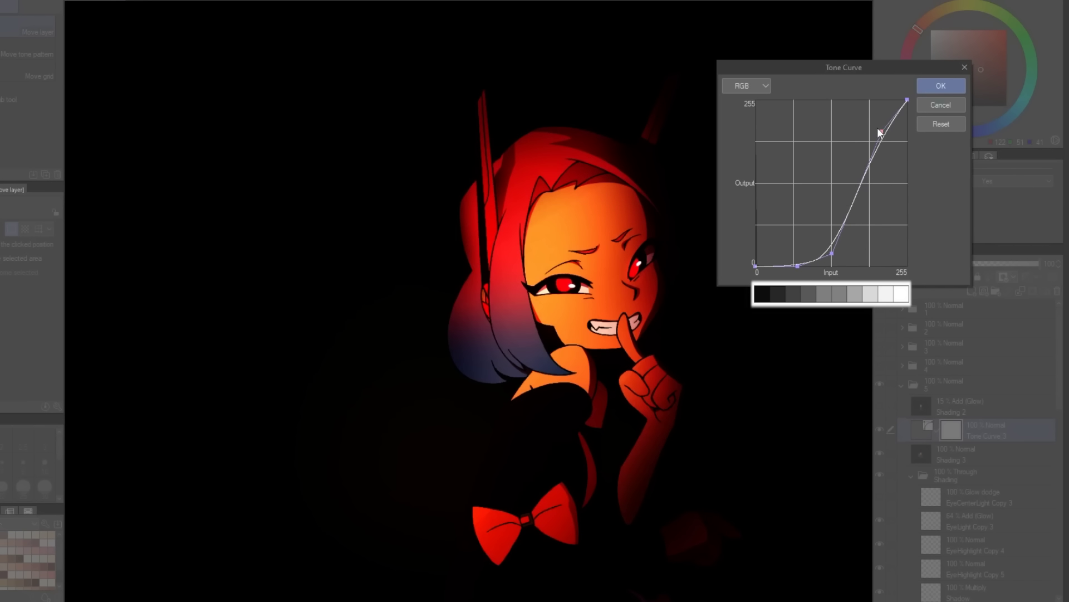
click(944, 85)
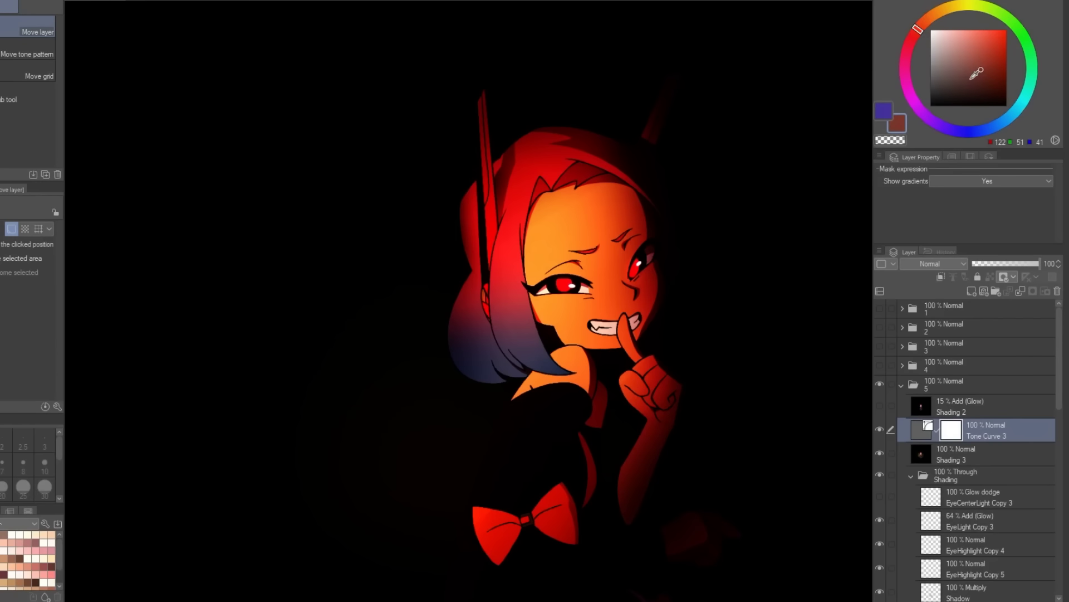
Merge Shading 3 into Tone Curve 3
ctrl+click(985, 453)
right_click(985, 452)
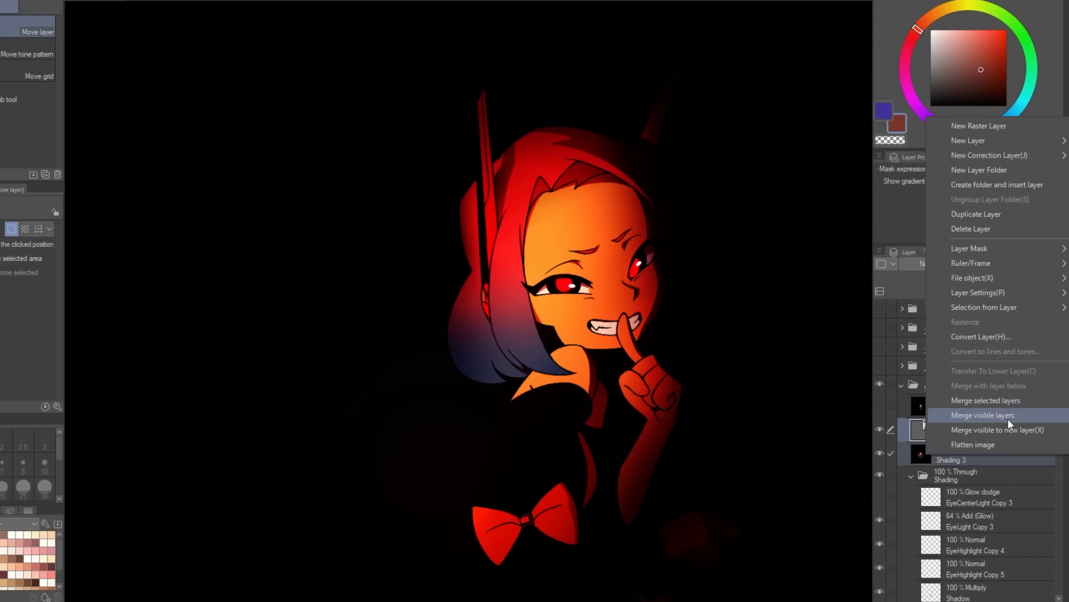
click(1024, 400)
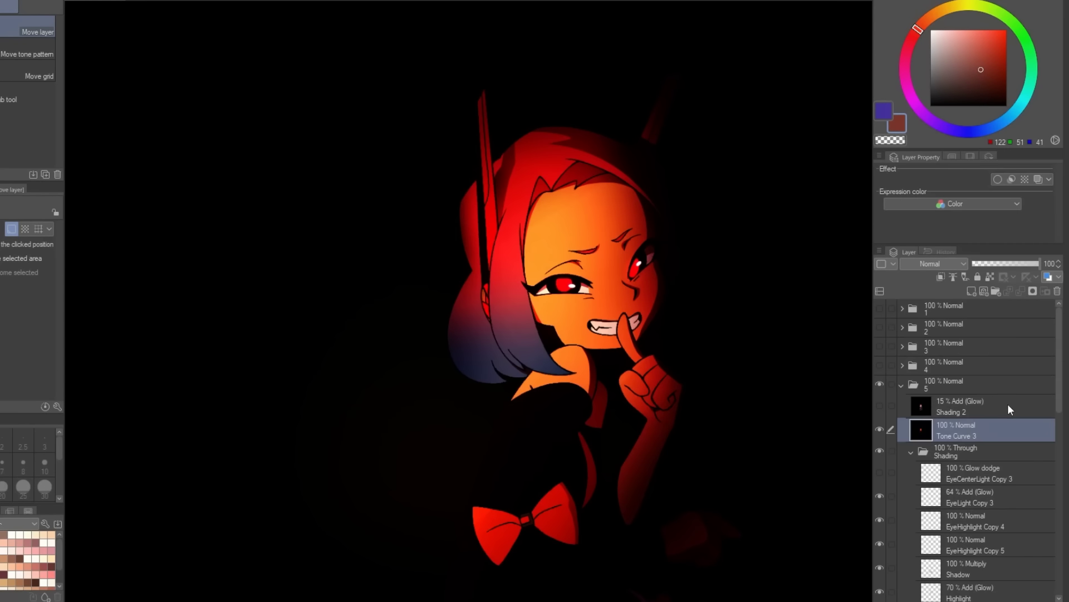
Apply a strong Gaussian blur to Tone Curve 3
click(222, 19)
mouse_move(280, 34)
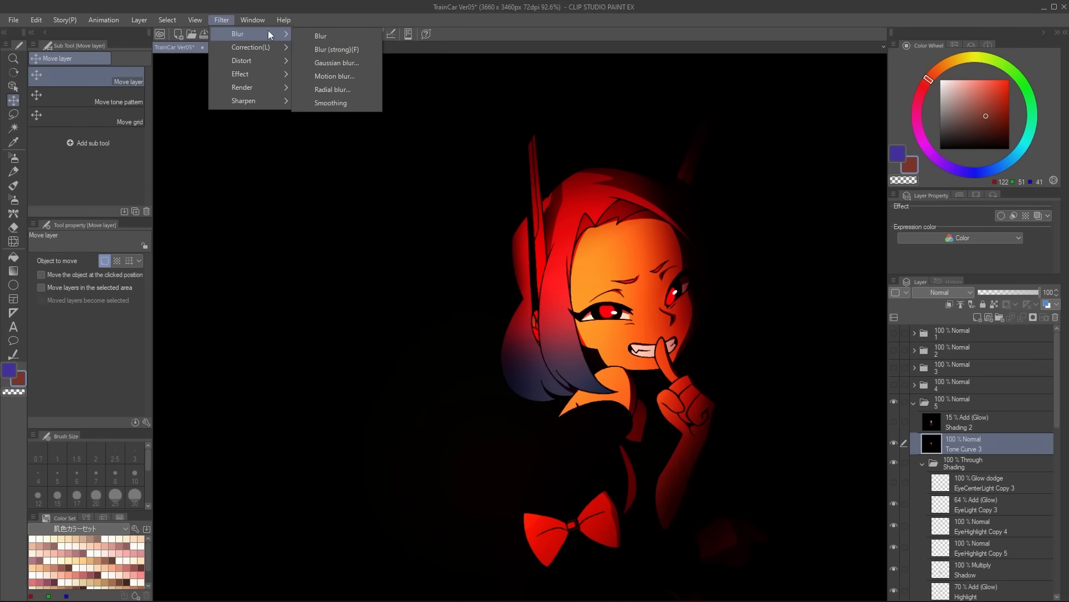
click(336, 62)
drag(729, 138, 1000, 138)
click(1042, 106)
Set the blurred layer to Add (Glow) at 25% opacity and check it mirrored
click(950, 292)
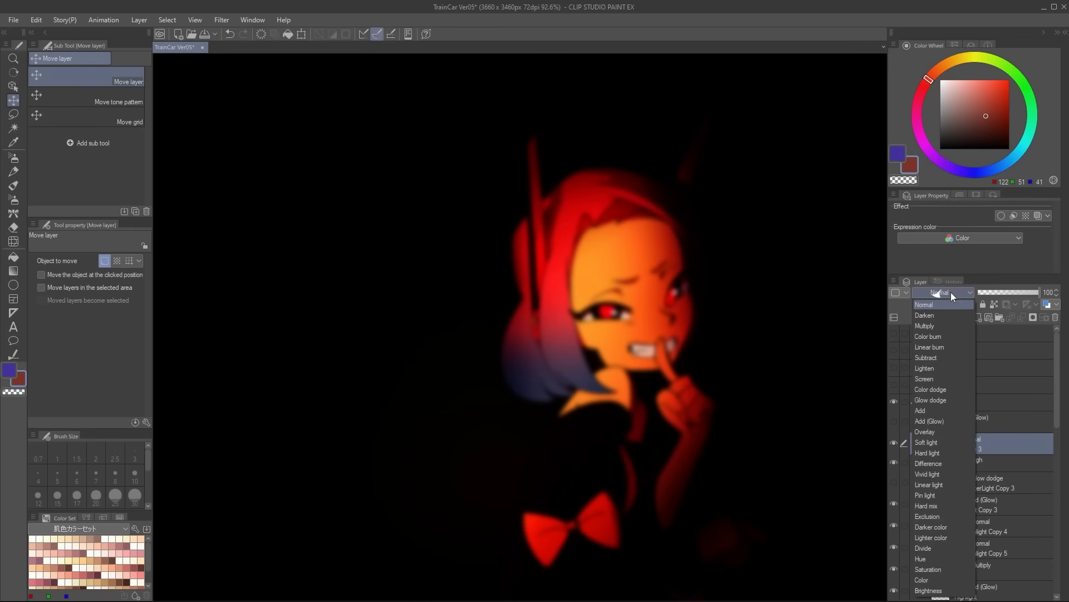
click(945, 421)
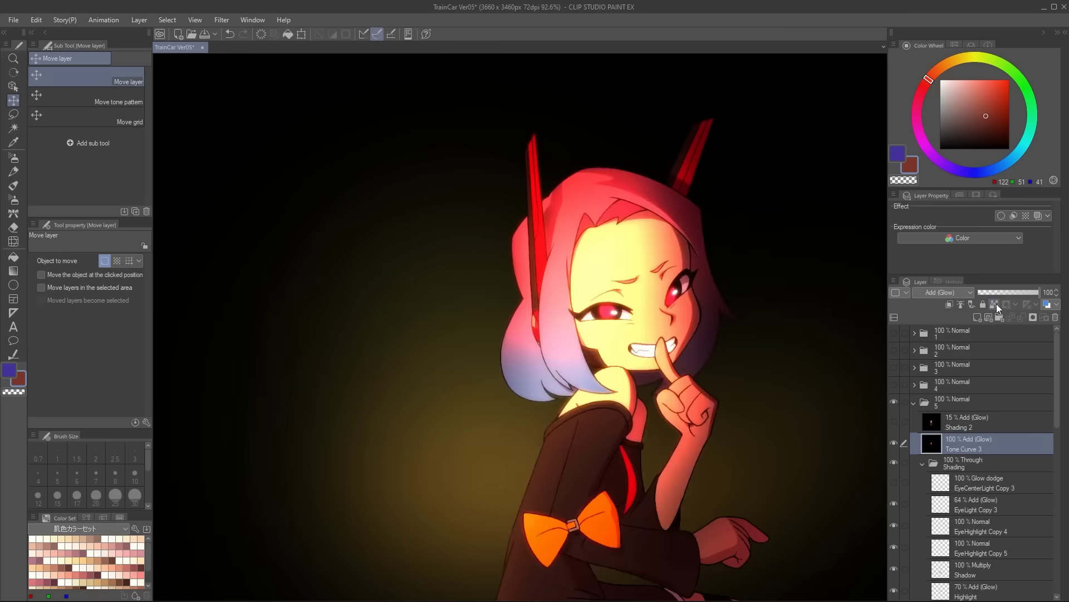
drag(1001, 295, 993, 289)
key(h)
key(h)
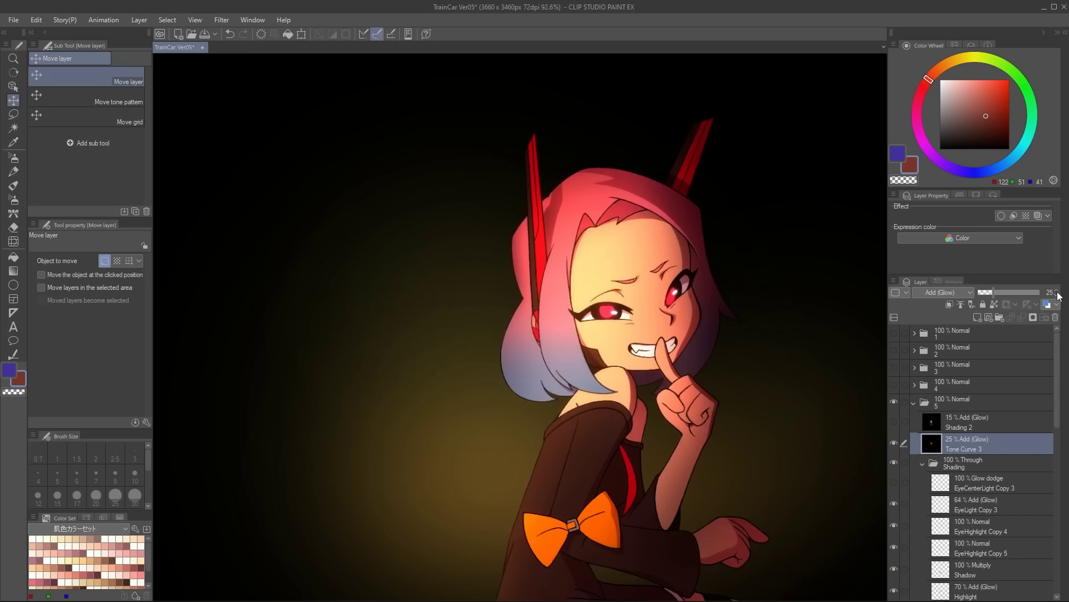
key(h)
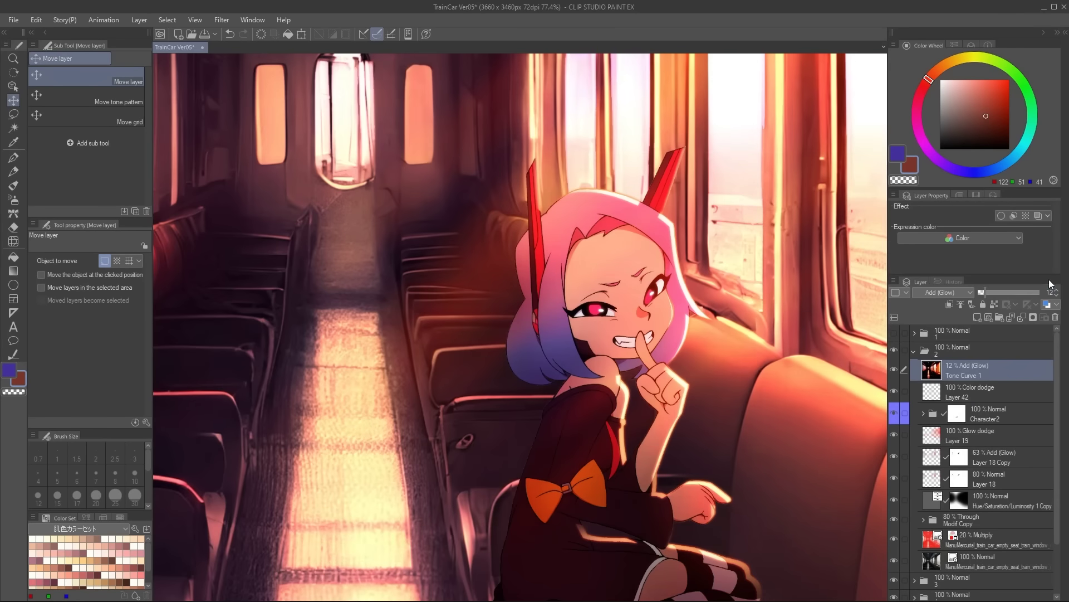
scroll(827, 333, down, 4)
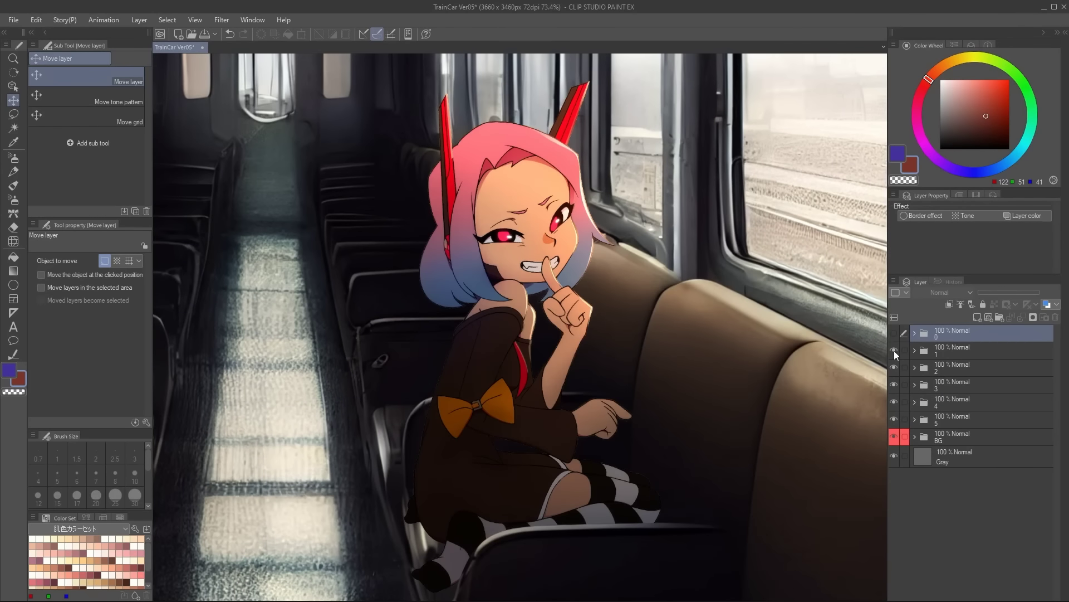
Hide lighting folders 1, 2, 3 and 4, leaving the spotlight version visible
click(894, 350)
click(895, 366)
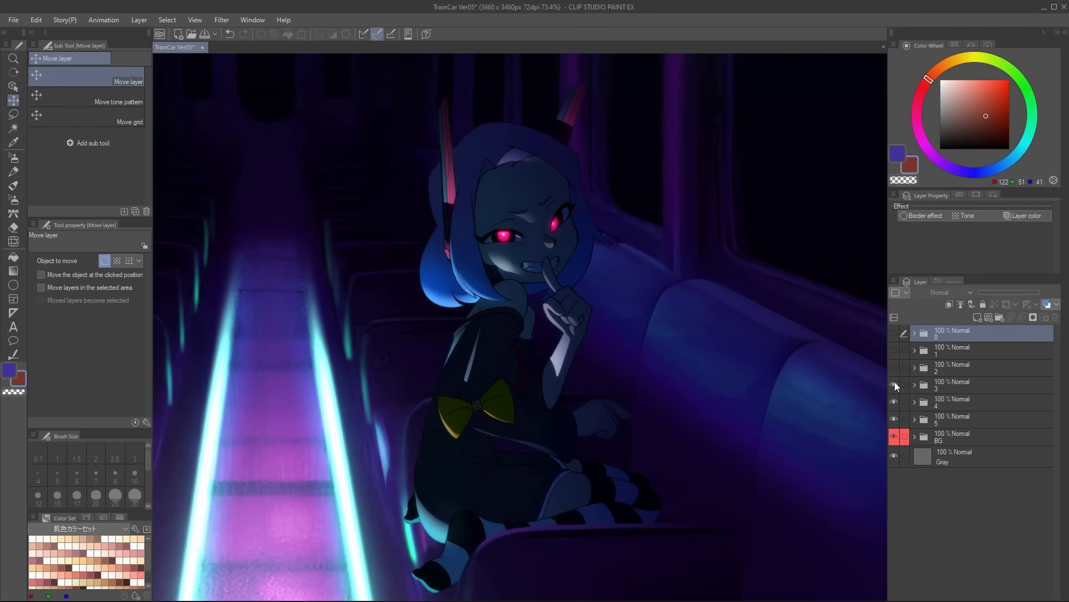
click(895, 383)
click(894, 400)
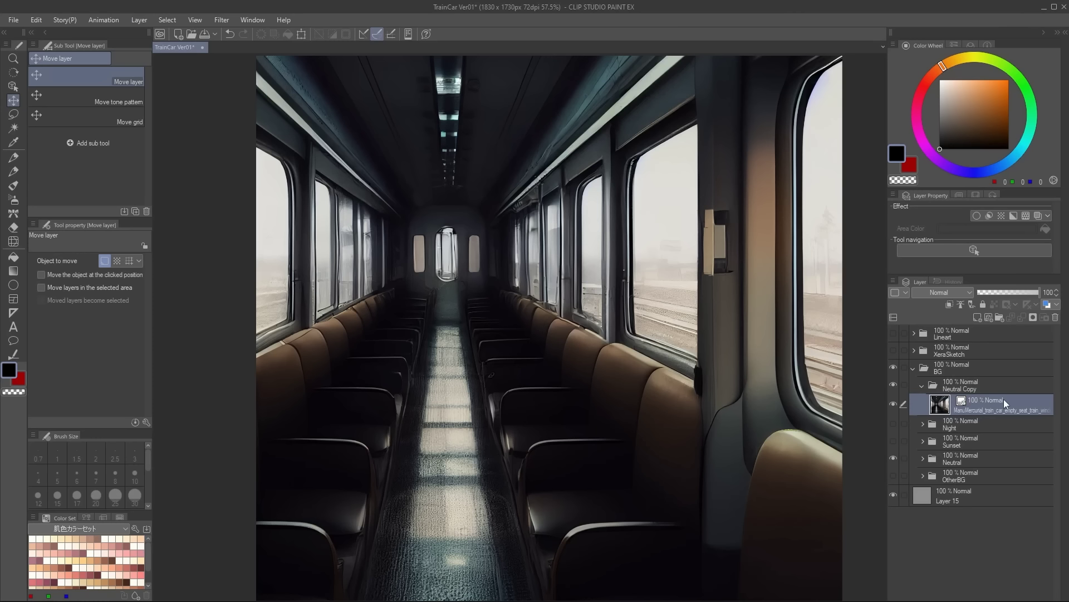
Duplicate the train image layer and enable Layer color on the copy
key(ctrl+c)
key(ctrl+v)
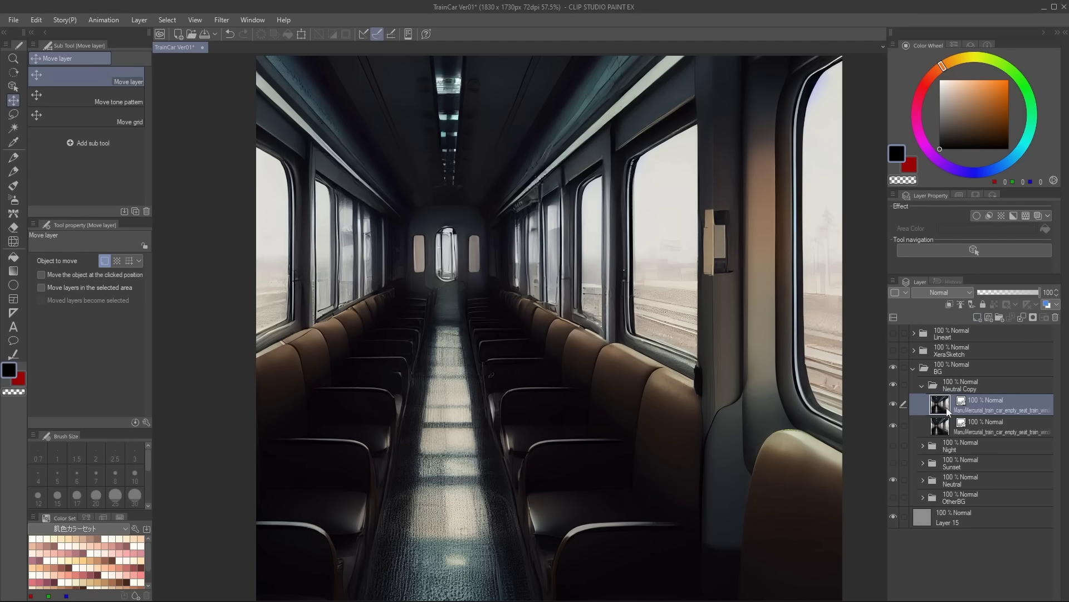
click(1046, 305)
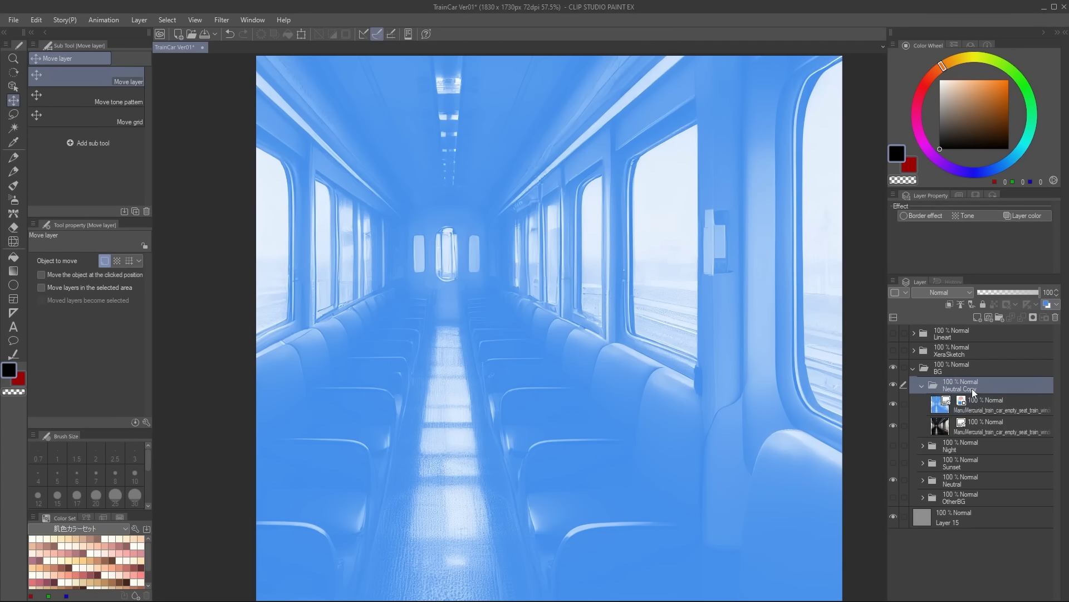
Set the tinted copy to Multiply and a new layer to Add (Glow)
click(947, 291)
click(942, 323)
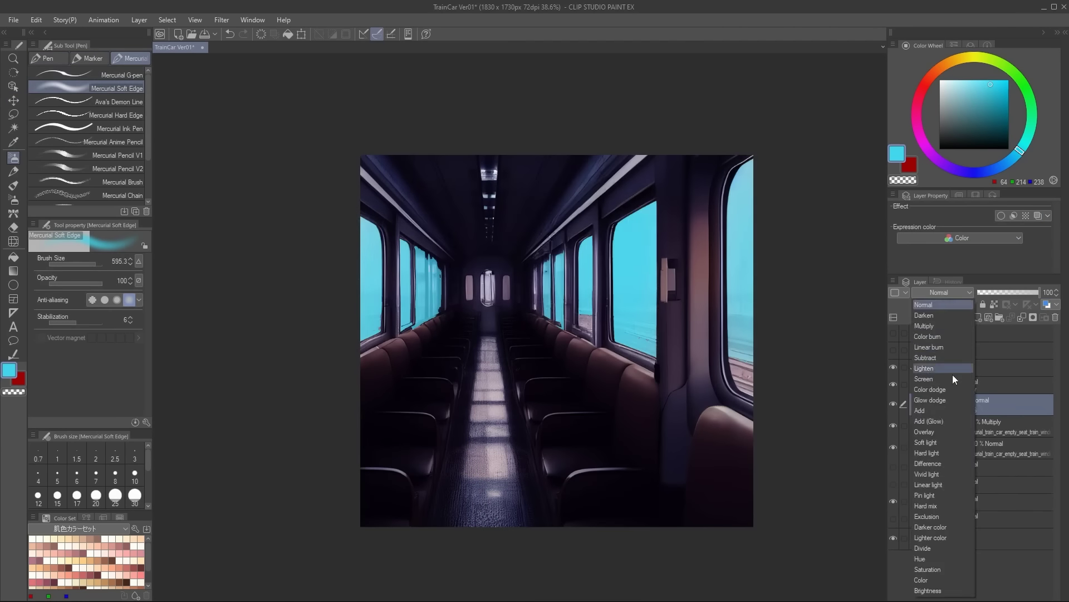
click(948, 422)
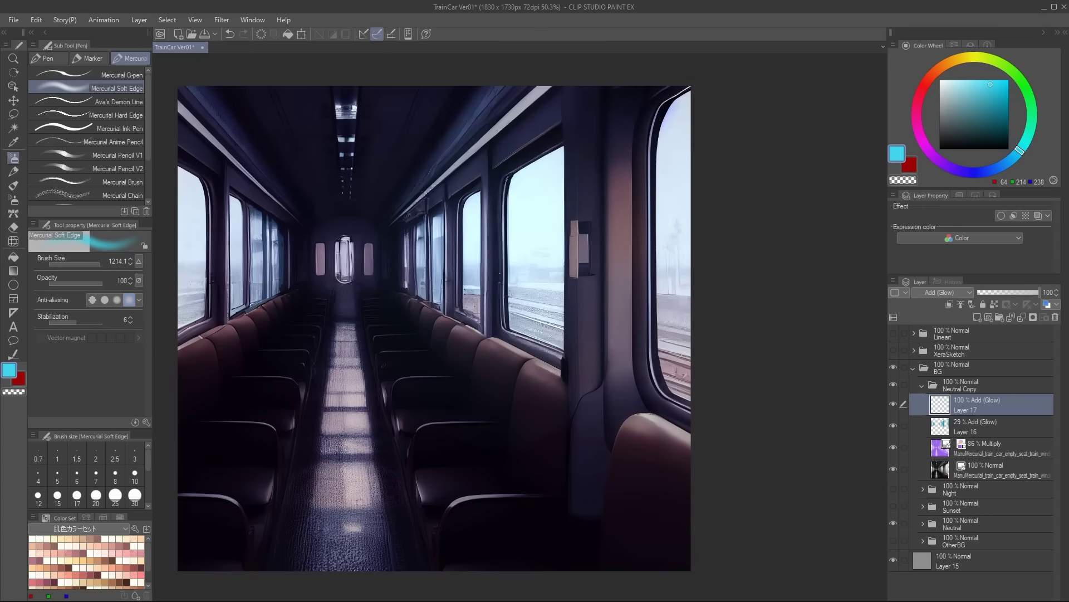
scroll(483, 329, down, 3)
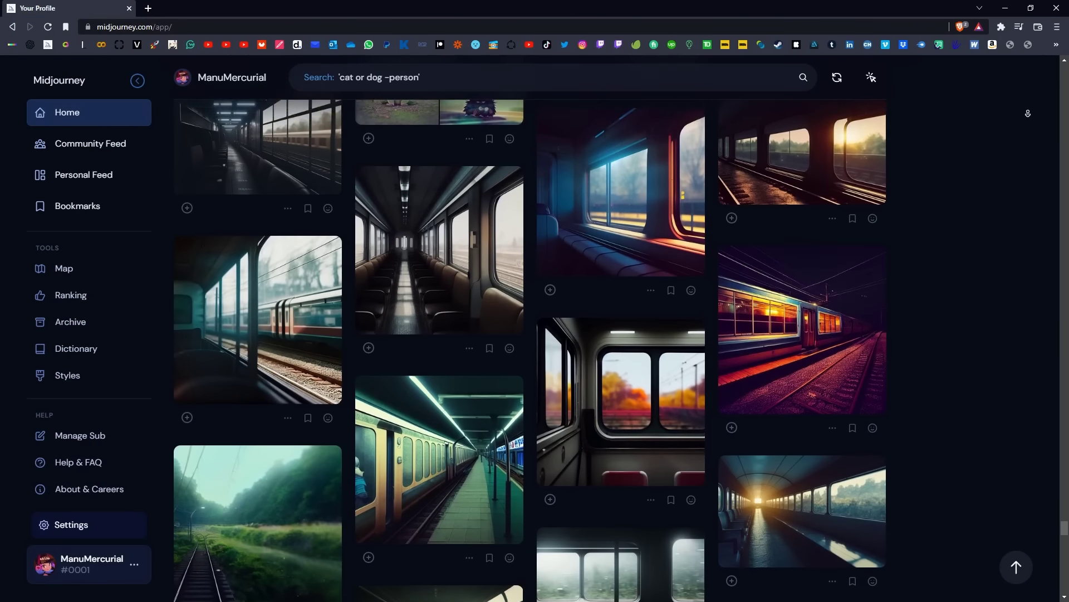
Scroll through the Midjourney gallery of generated train-interior and window images
scroll(622, 303, down, 2)
scroll(1027, 115, down, 1)
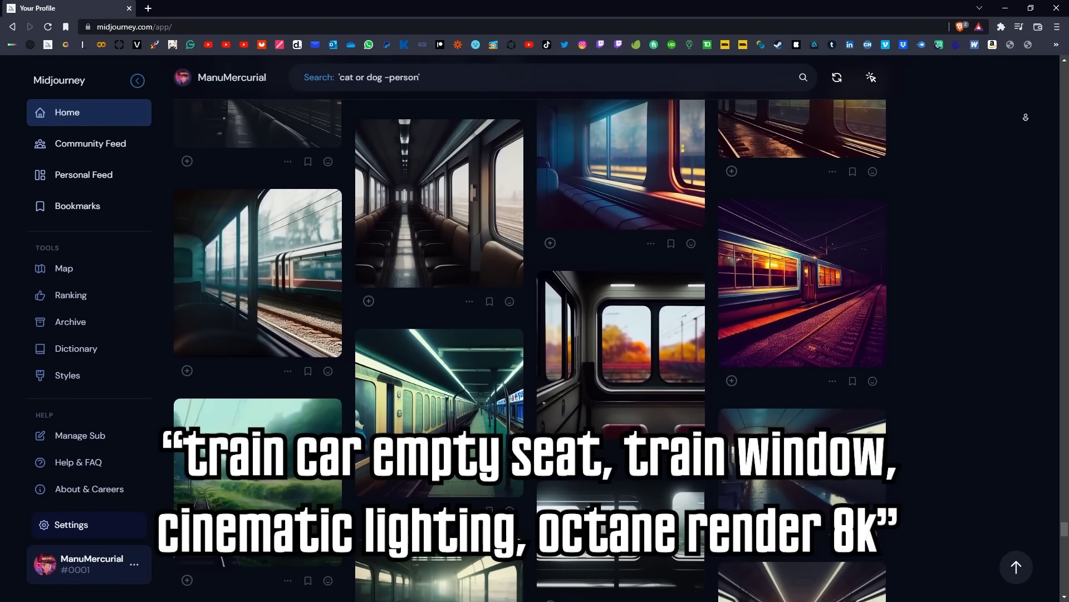
scroll(1027, 118, down, 1)
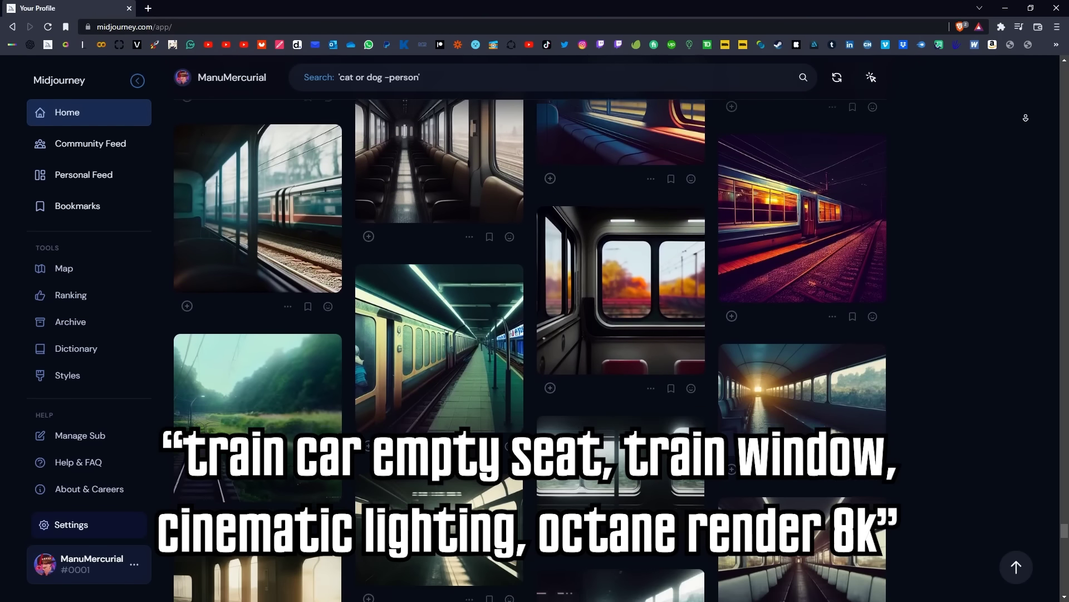
scroll(1026, 118, down, 1)
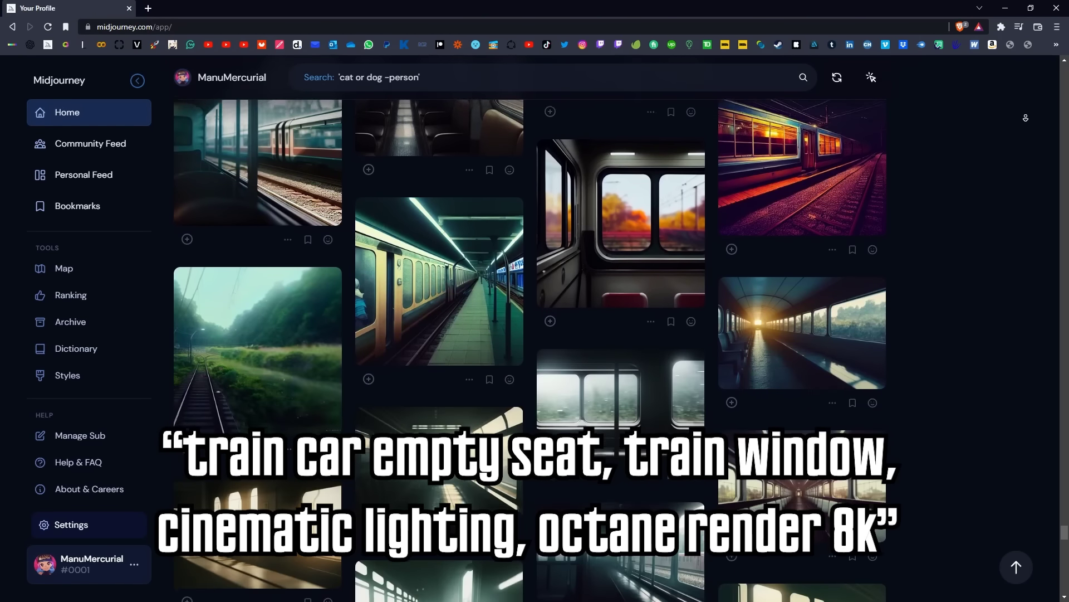
scroll(1026, 118, down, 1)
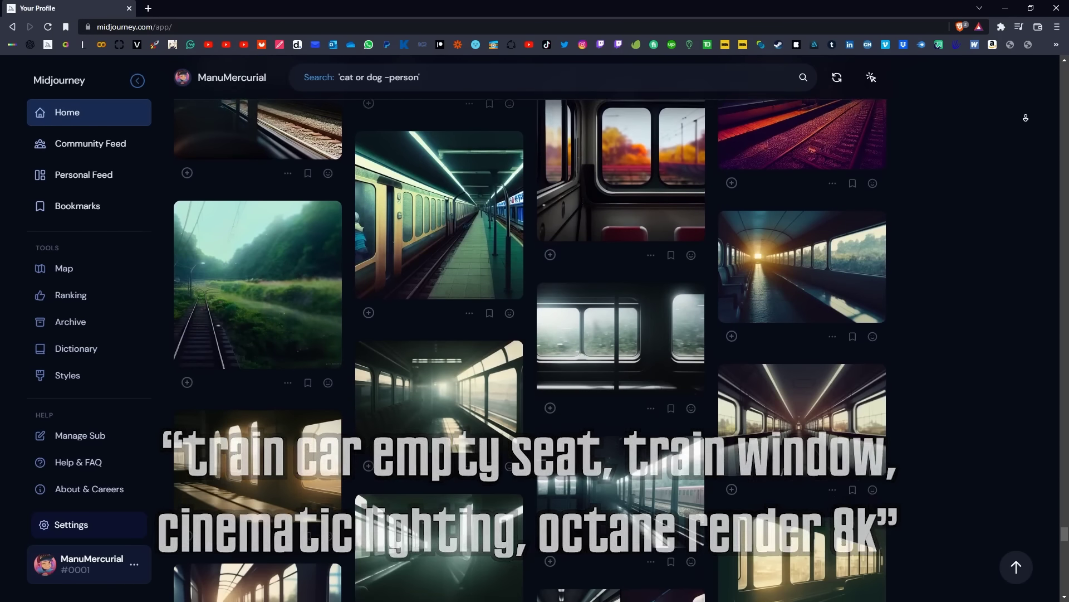
scroll(1026, 119, down, 1)
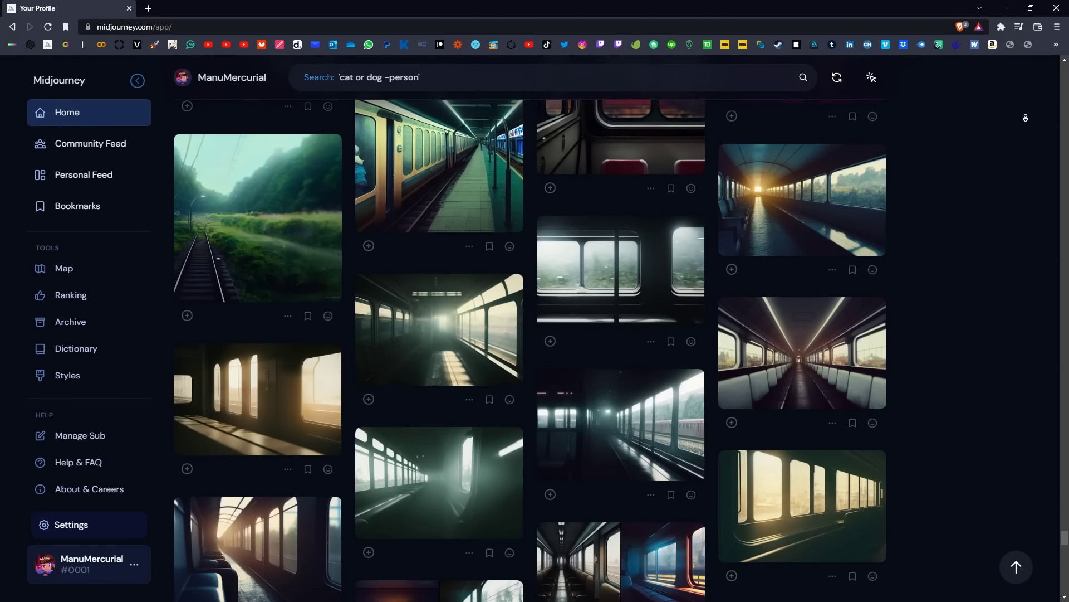
scroll(1026, 118, down, 1)
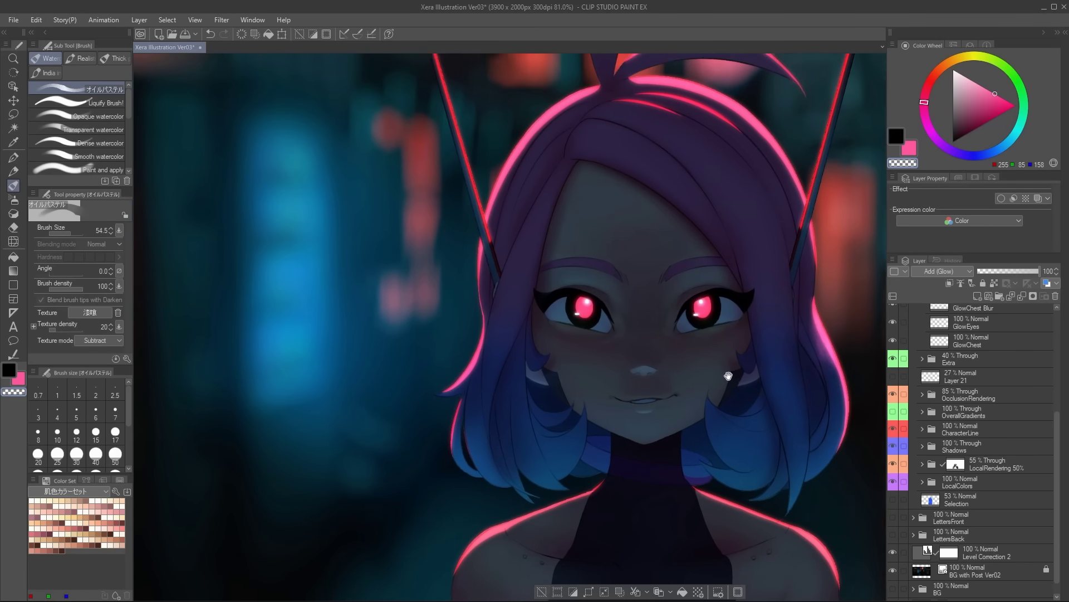
Zoom in on the glowing-eyed girl's face in Xera Illustration Ver03
scroll(728, 376, up, 2)
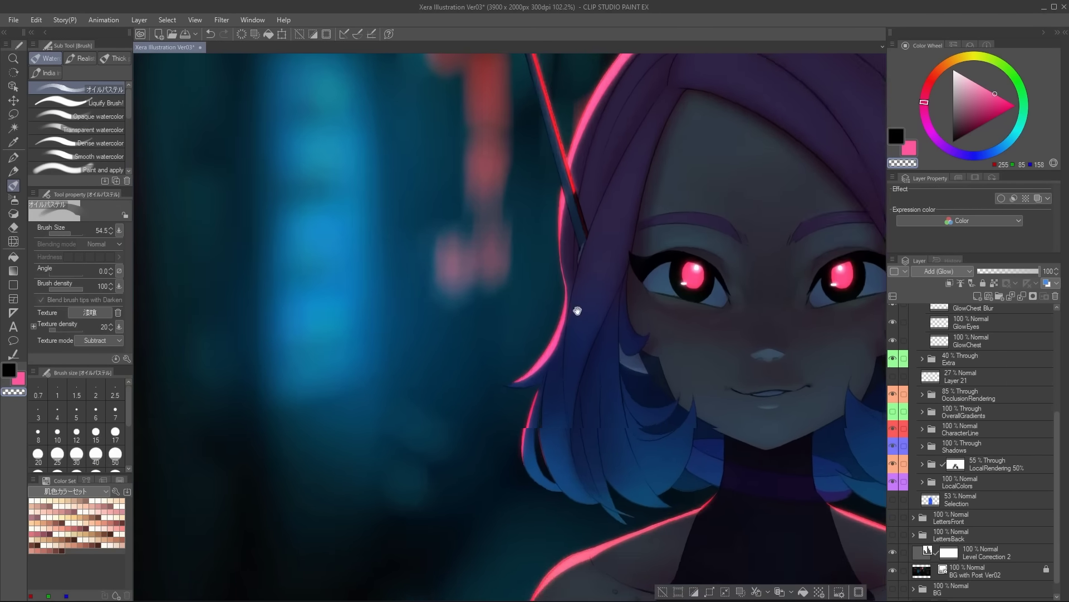